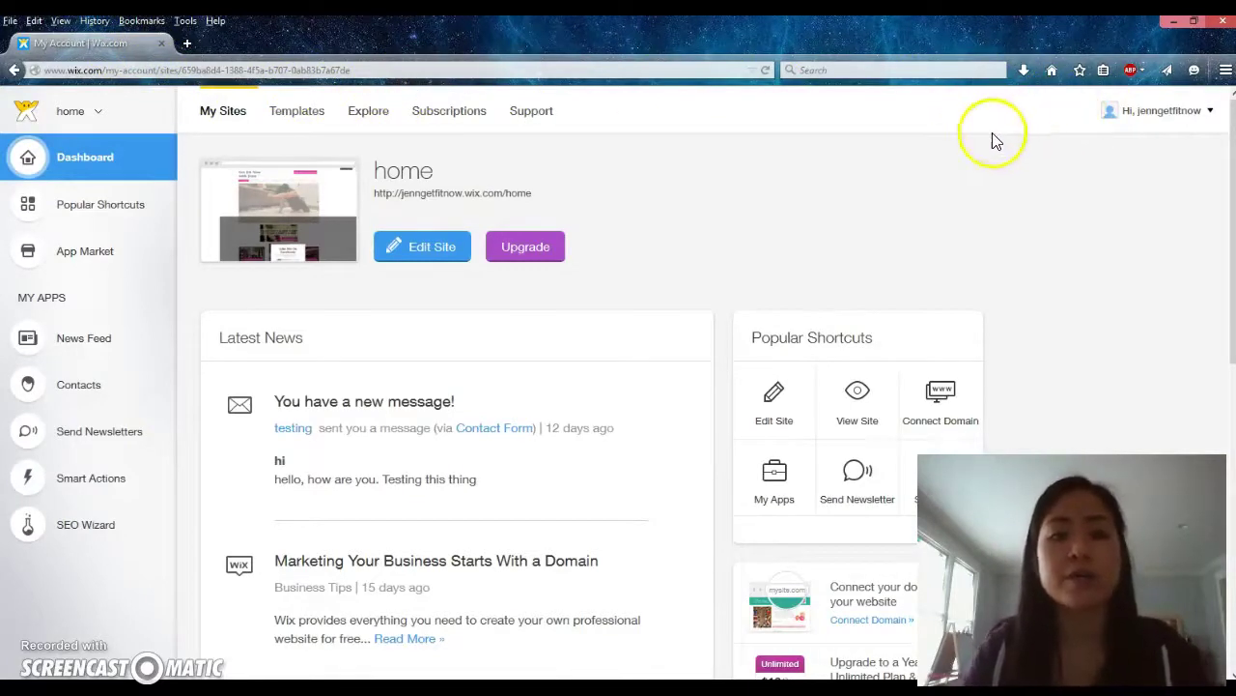
Filter the Wix templates gallery to Blank Templates in the Health & Beauty category
{"action": "left_click", "coordinate": [302, 115]}
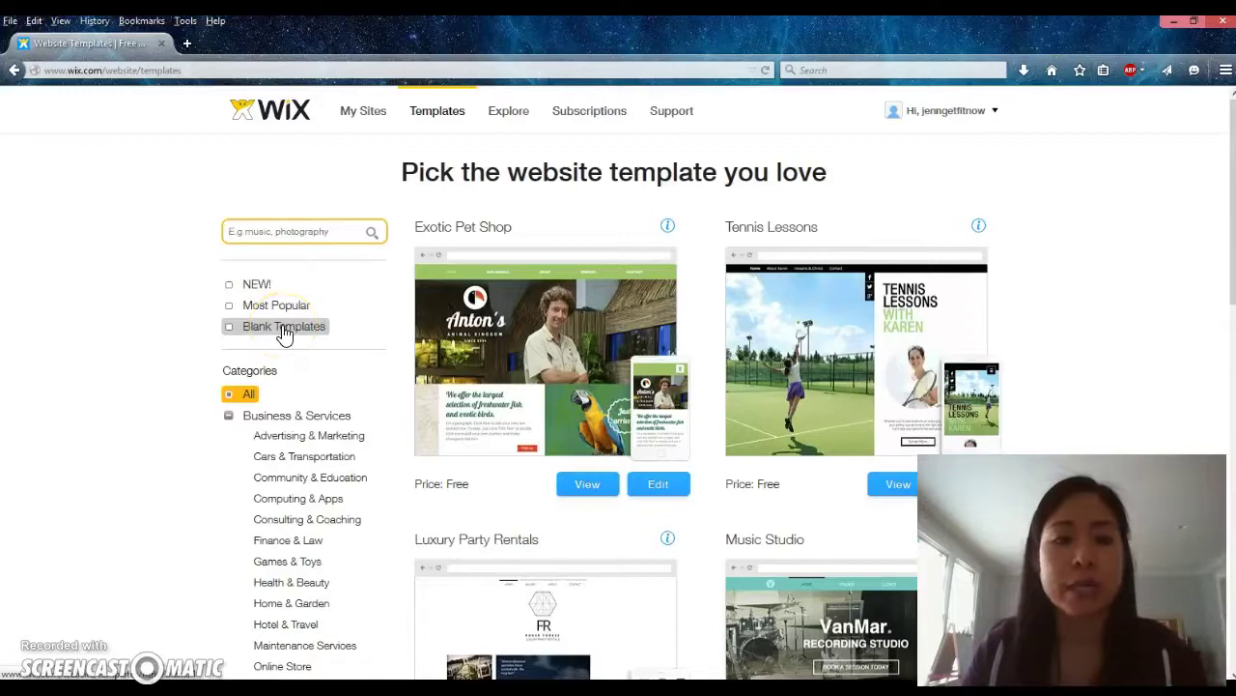
{"action": "left_click", "coordinate": [283, 329]}
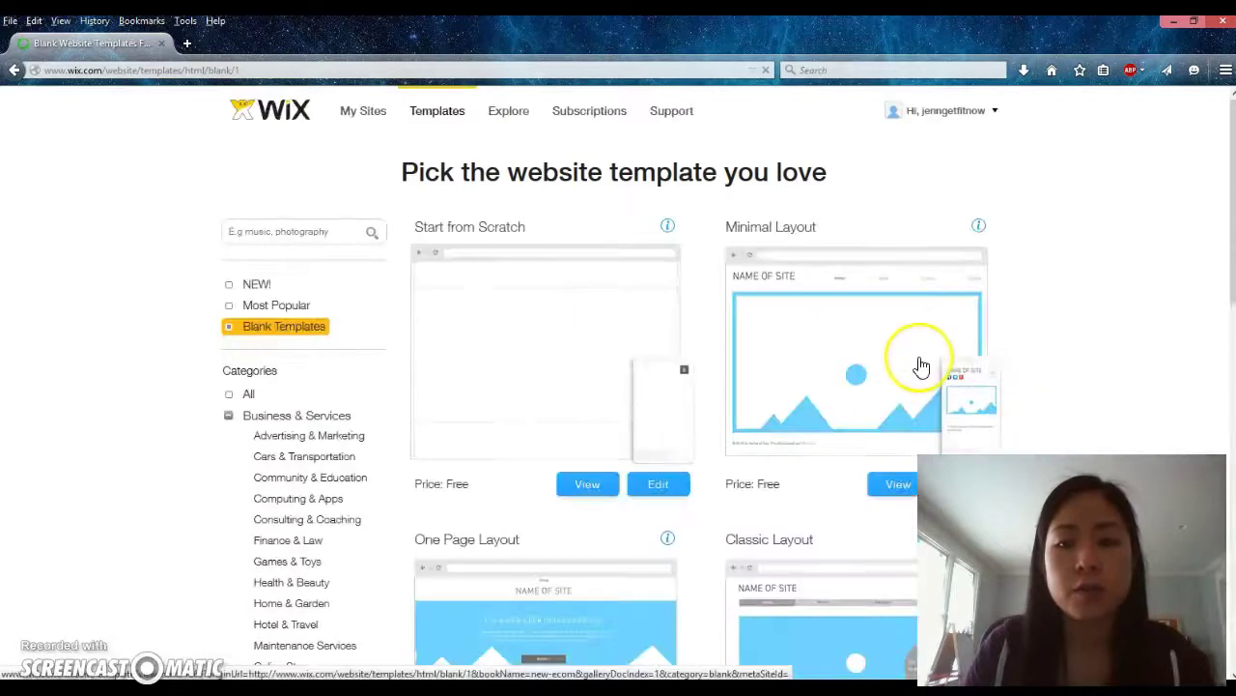
{"action": "scroll", "coordinate": [856, 353], "scroll_direction": "down", "scroll_amount": 4}
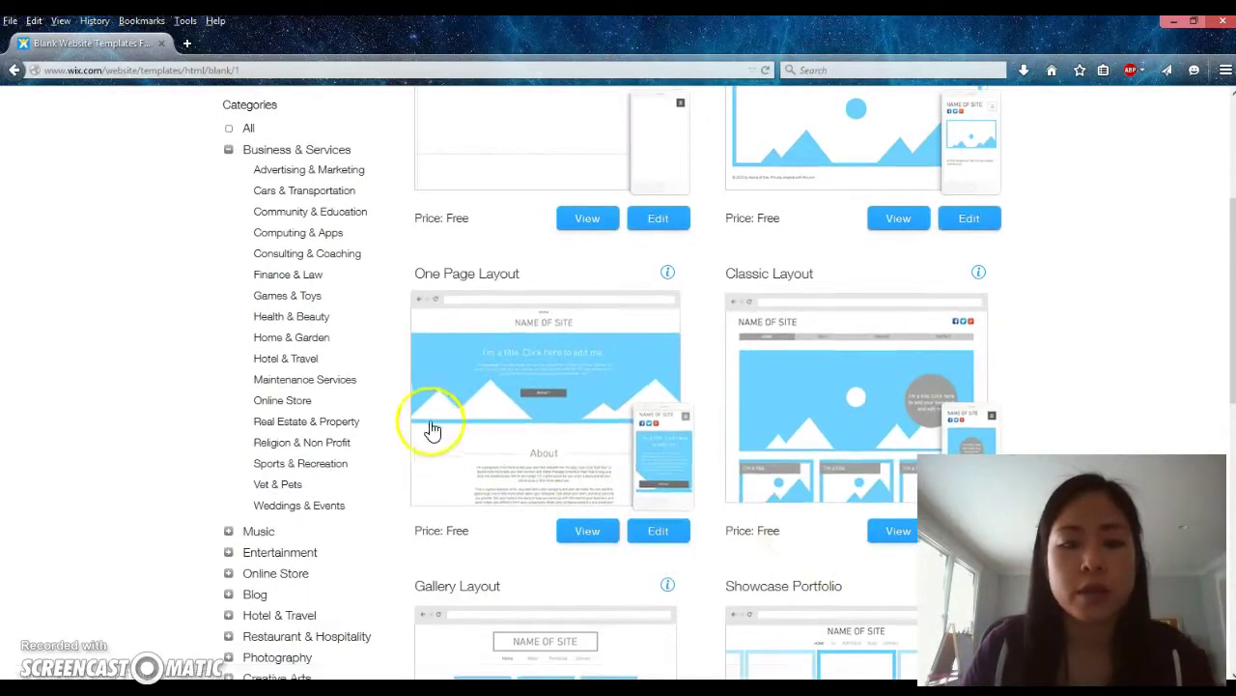
{"action": "scroll", "coordinate": [425, 425], "scroll_direction": "up", "scroll_amount": 1}
{"action": "left_click", "coordinate": [282, 410]}
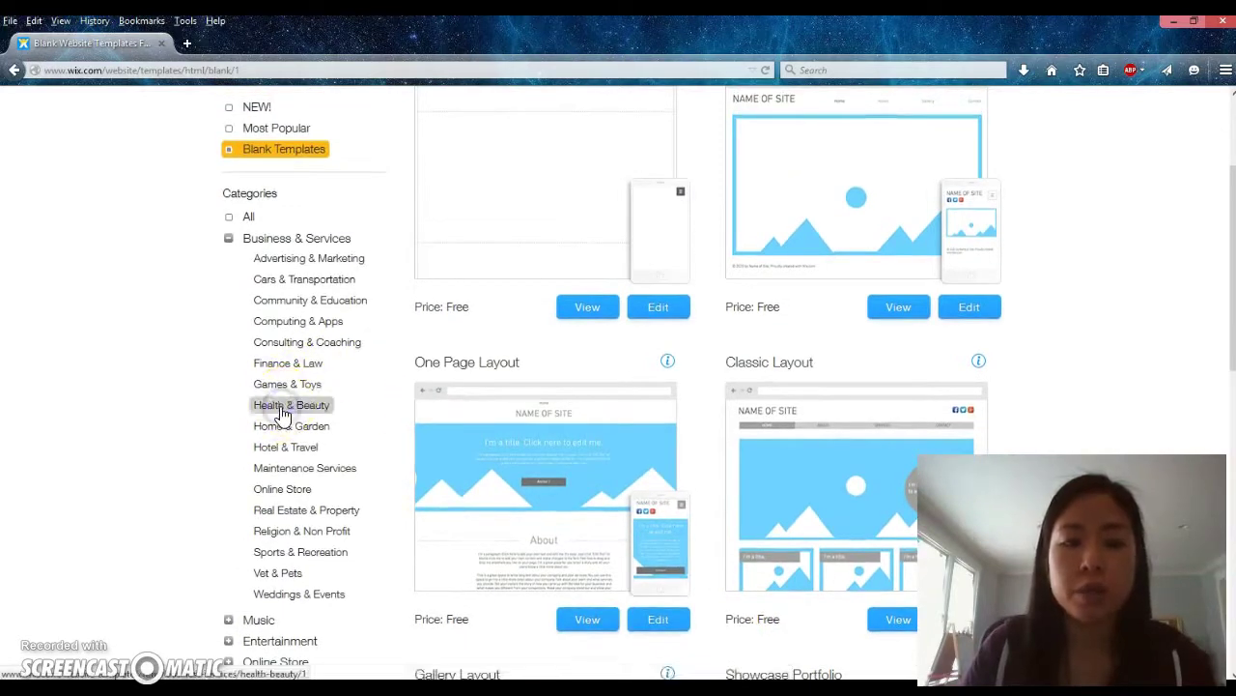
{"action": "left_click", "coordinate": [282, 409]}
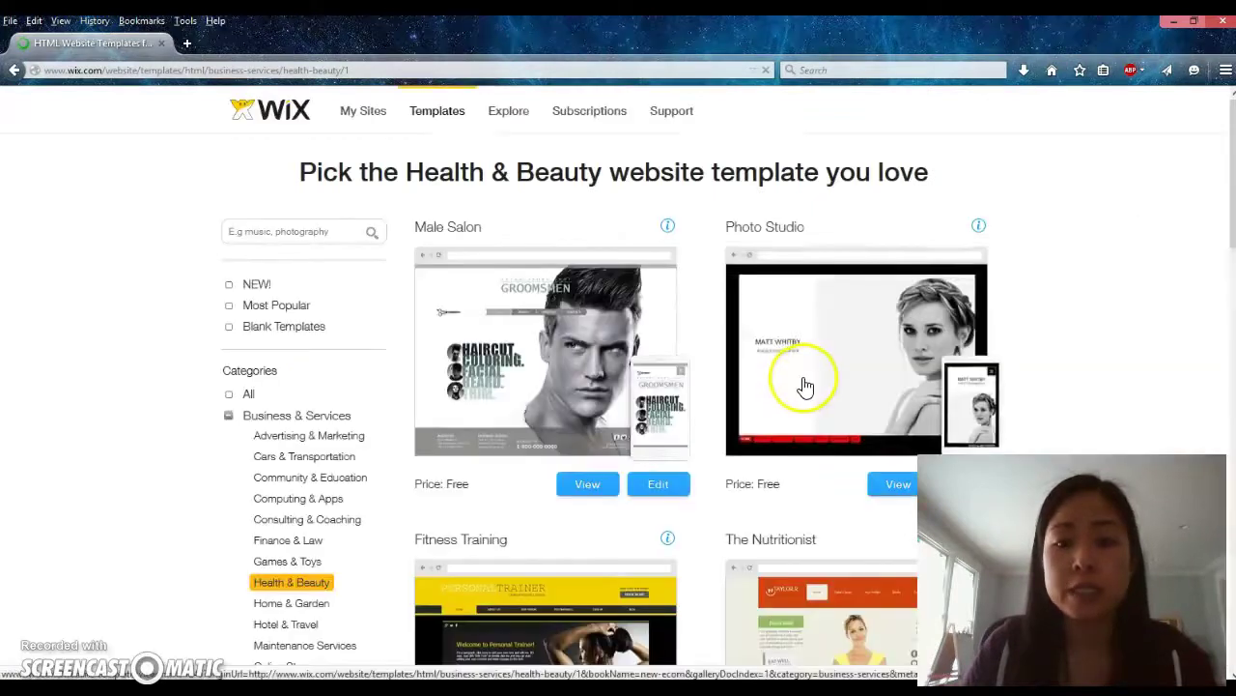
Go to page 2 and open the Healthy Living Blog template preview in a new tab
{"action": "scroll", "coordinate": [856, 385], "scroll_direction": "down", "scroll_amount": 6}
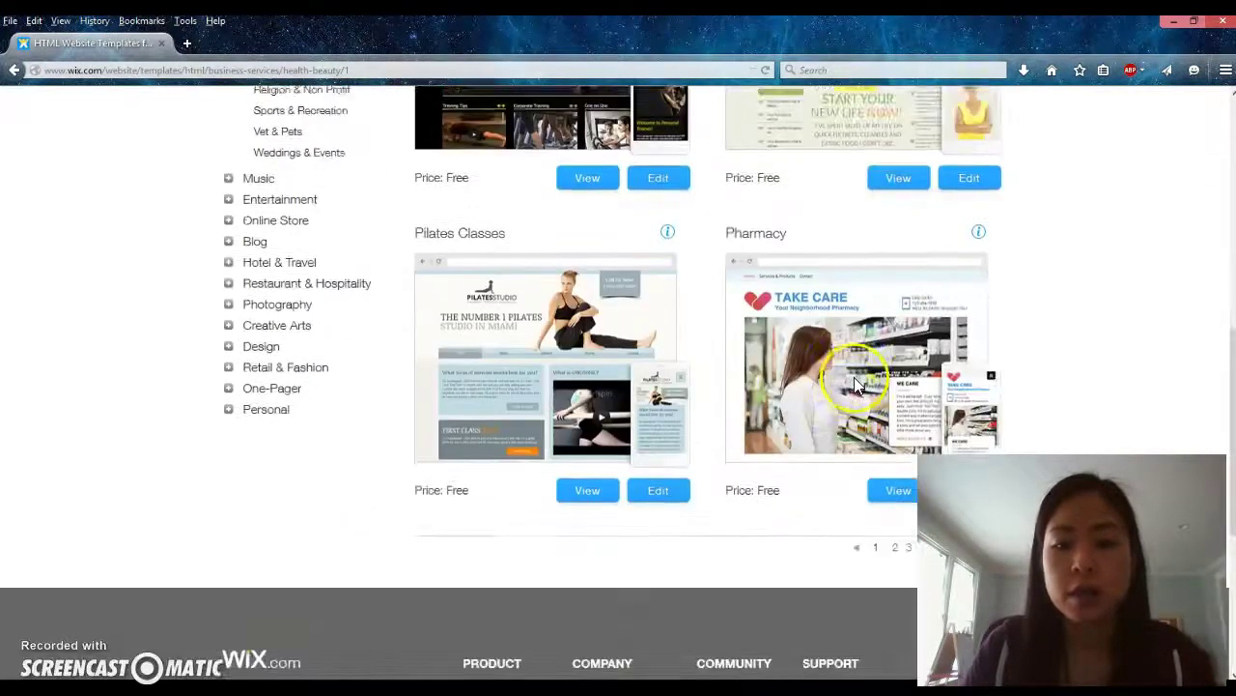
{"action": "scroll", "coordinate": [856, 385], "scroll_direction": "down", "scroll_amount": 3}
{"action": "left_click", "coordinate": [895, 368]}
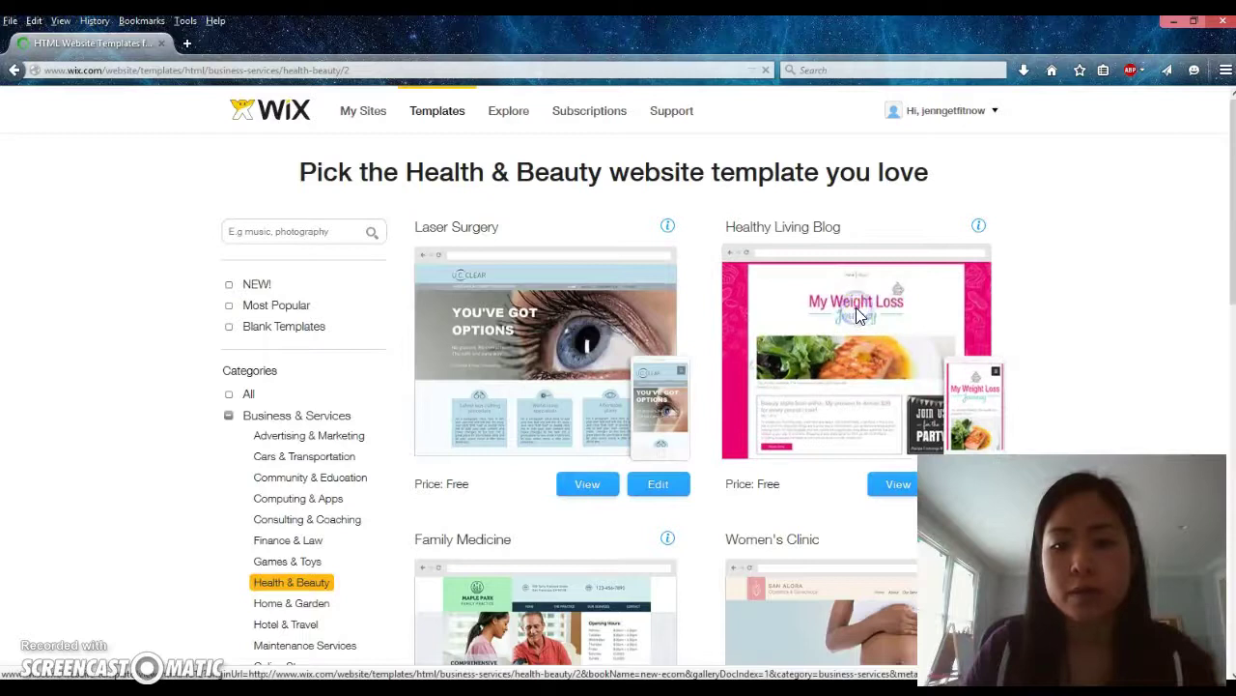
{"action": "left_click", "coordinate": [855, 309]}
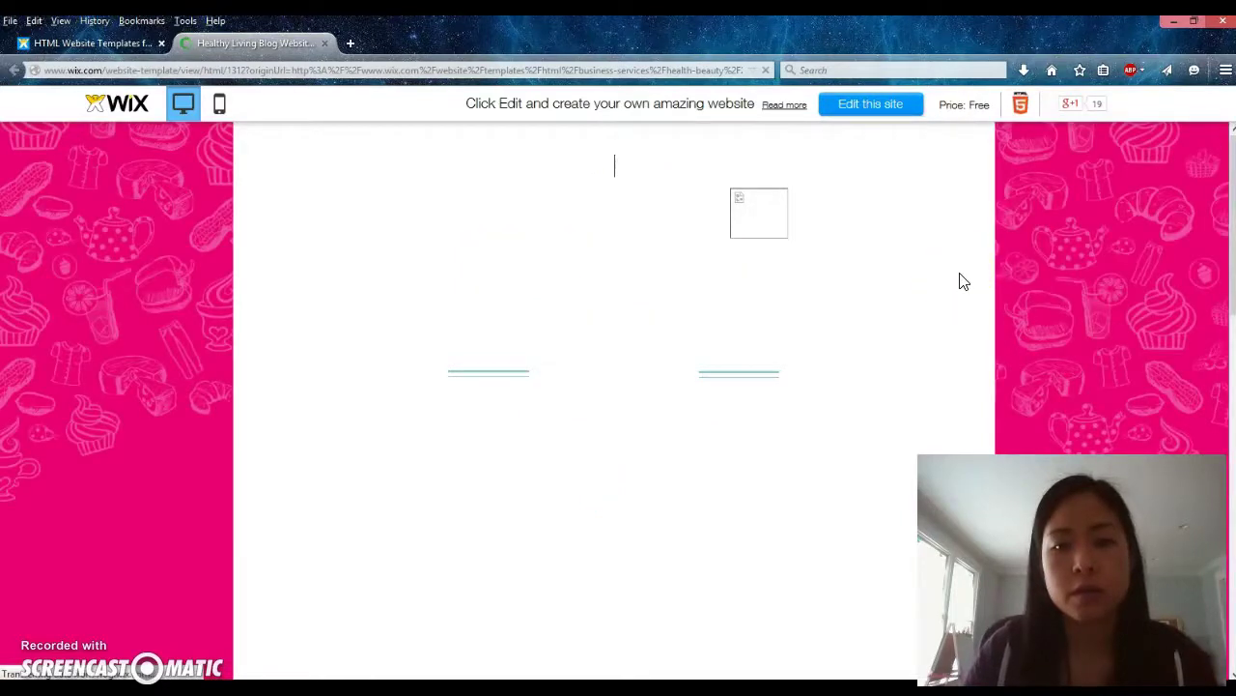
Scroll through the Healthy Living Blog preview, then choose 'Edit this site'
{"action": "left_click", "coordinate": [456, 466]}
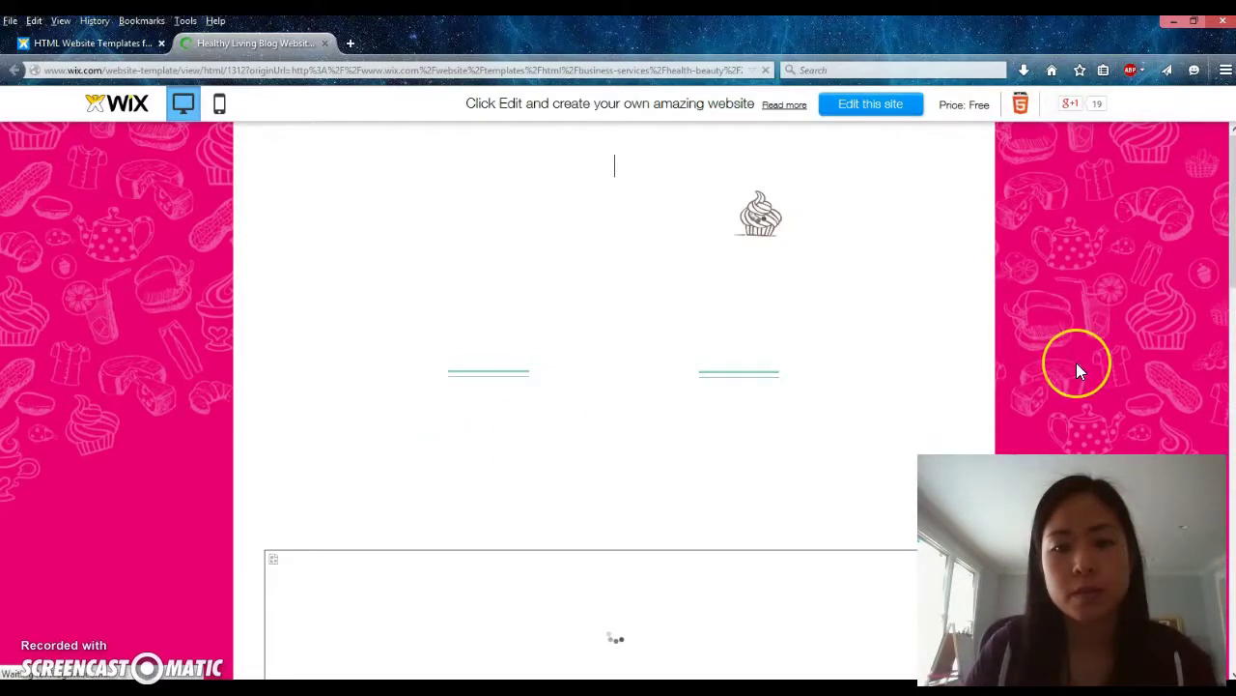
{"action": "scroll", "coordinate": [1076, 362], "scroll_direction": "down", "scroll_amount": 2}
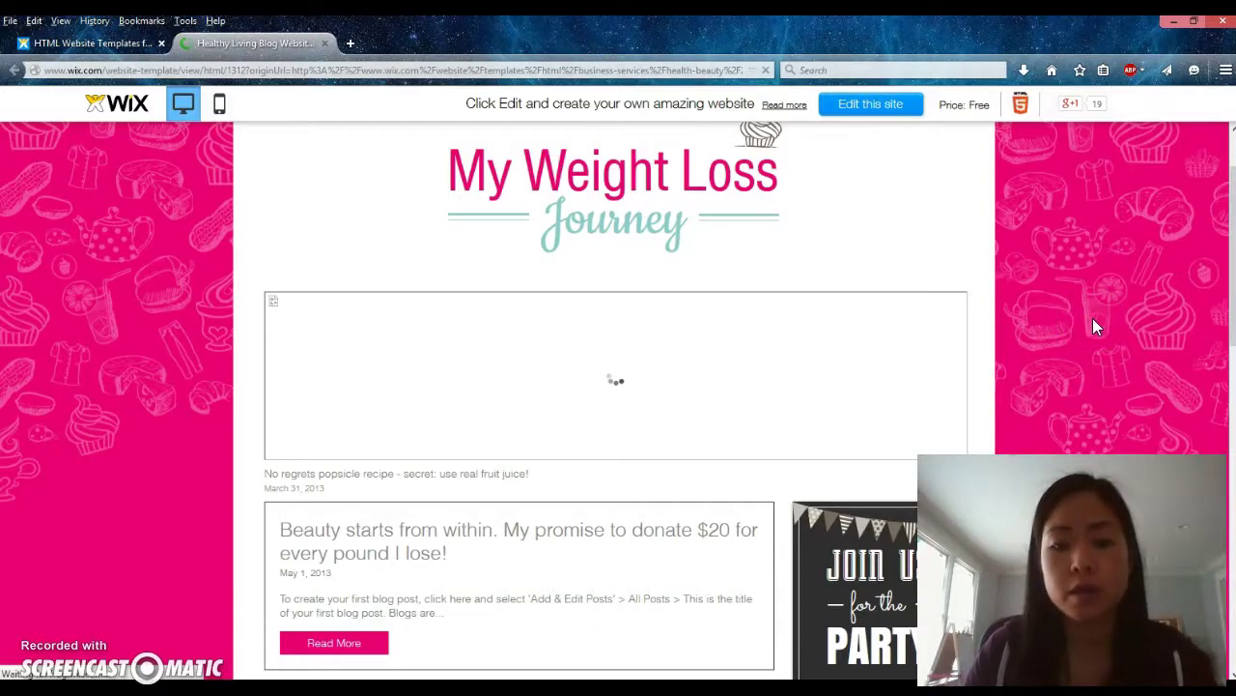
{"action": "scroll", "coordinate": [1094, 317], "scroll_direction": "down", "scroll_amount": 3}
{"action": "scroll", "coordinate": [1095, 317], "scroll_direction": "up", "scroll_amount": 5}
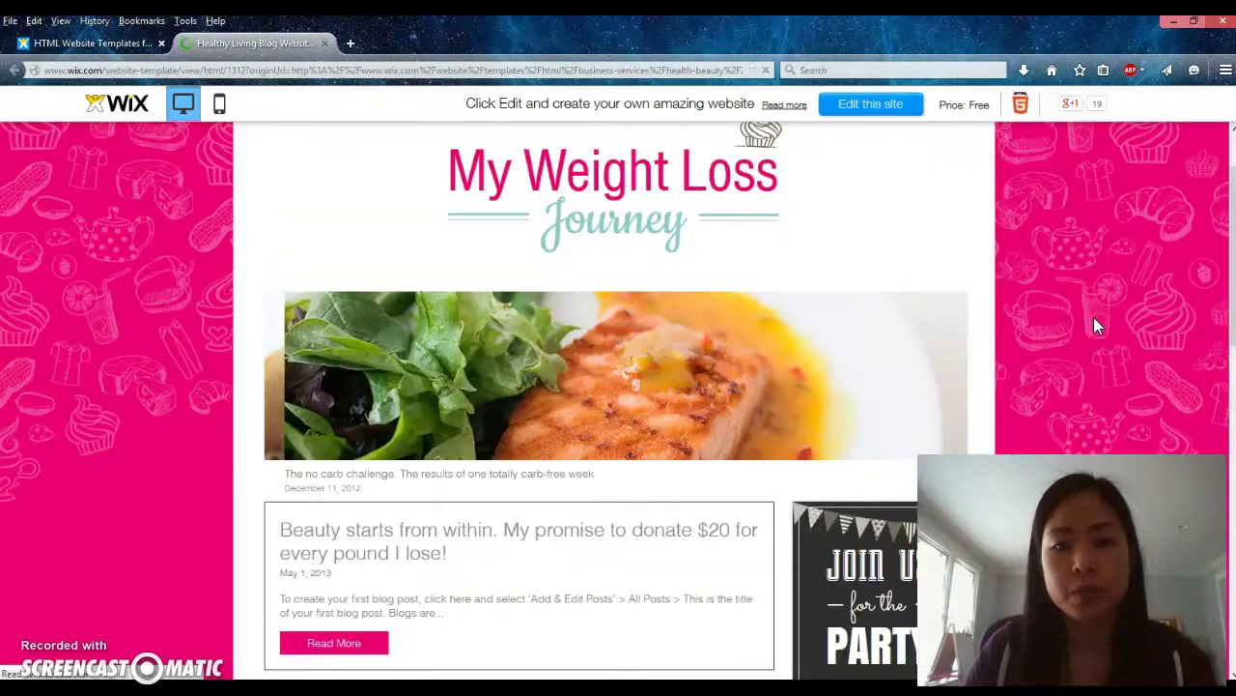
{"action": "scroll", "coordinate": [1095, 316], "scroll_direction": "down", "scroll_amount": 10}
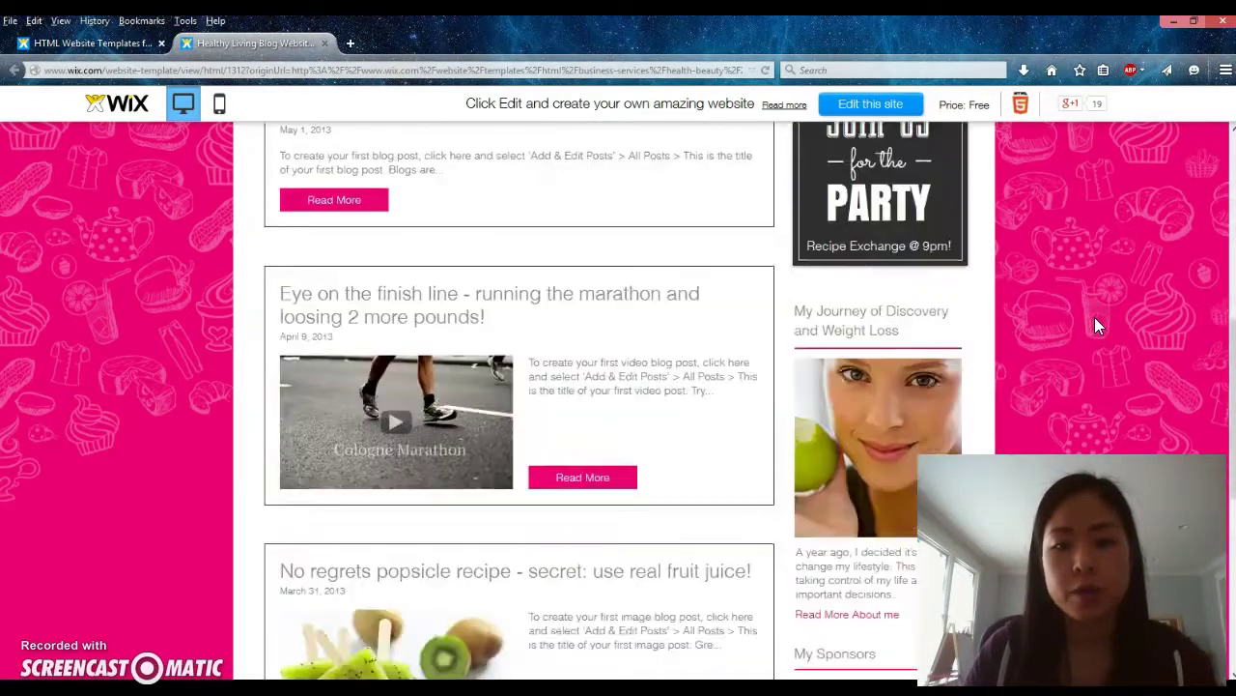
{"action": "scroll", "coordinate": [1096, 327], "scroll_direction": "down", "scroll_amount": 2}
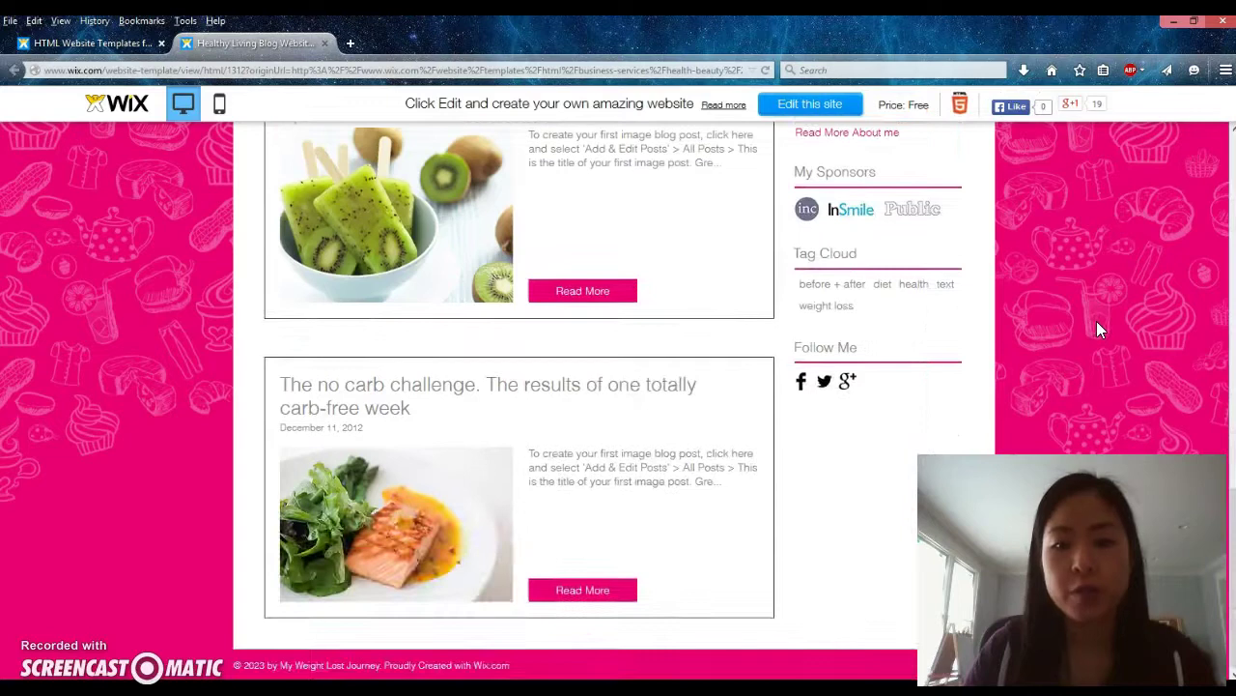
{"action": "scroll", "coordinate": [1096, 322], "scroll_direction": "up", "scroll_amount": 12}
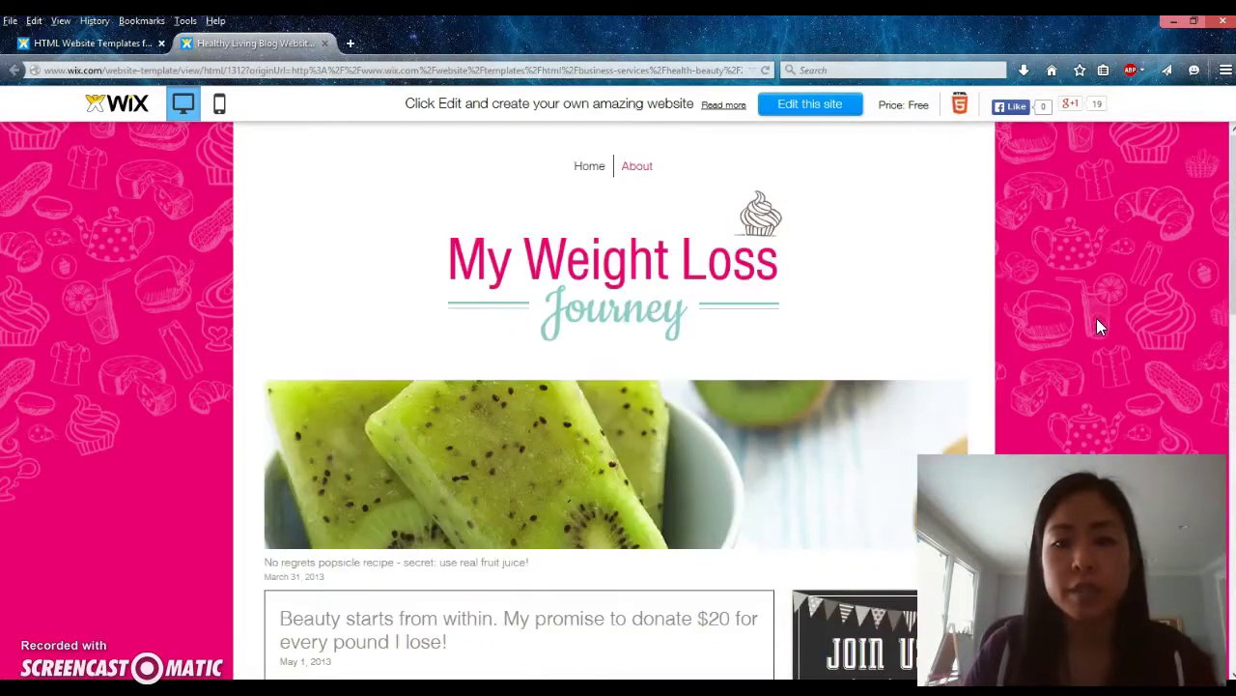
{"action": "left_click", "coordinate": [801, 105]}
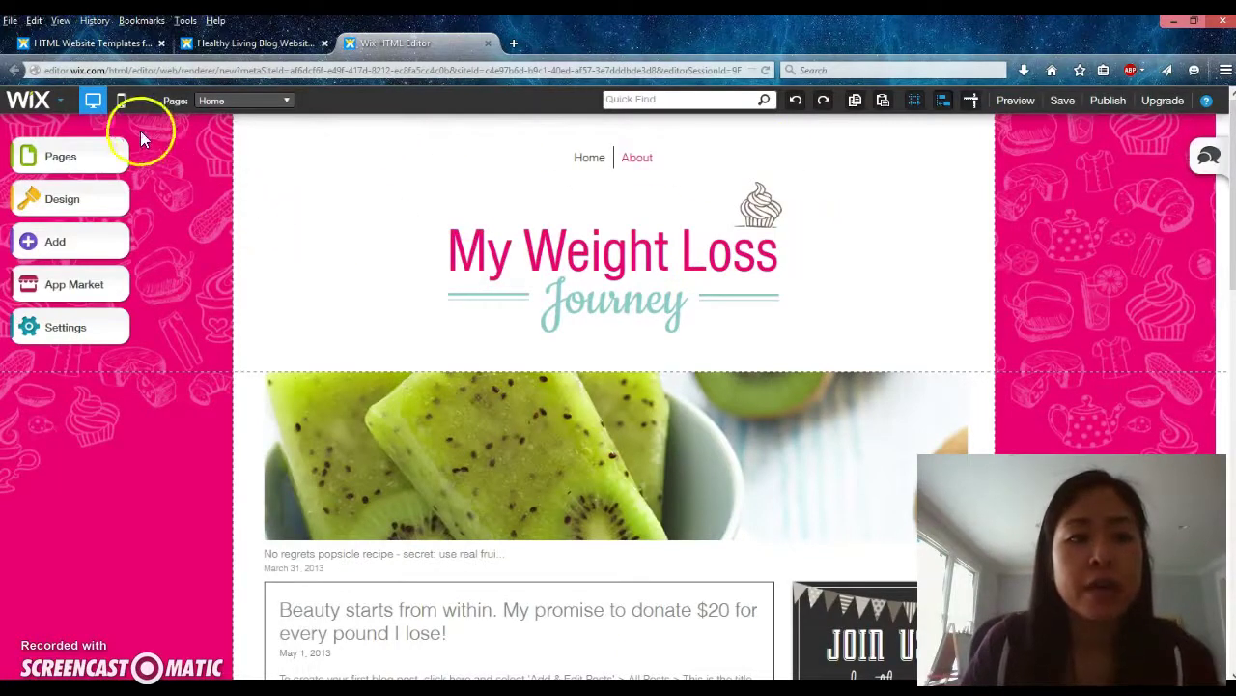
Select the 'My Weight Loss Journey' header title and bring up its Text Settings
{"action": "left_click", "coordinate": [541, 257]}
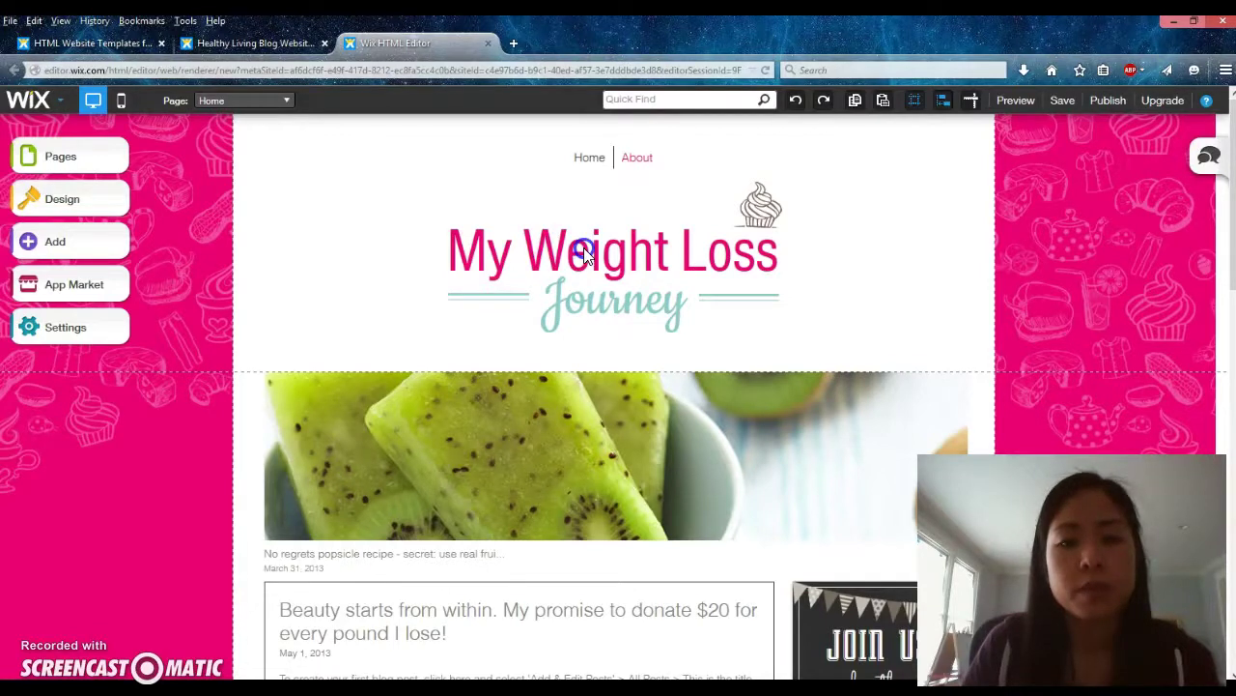
{"action": "left_click", "coordinate": [583, 252]}
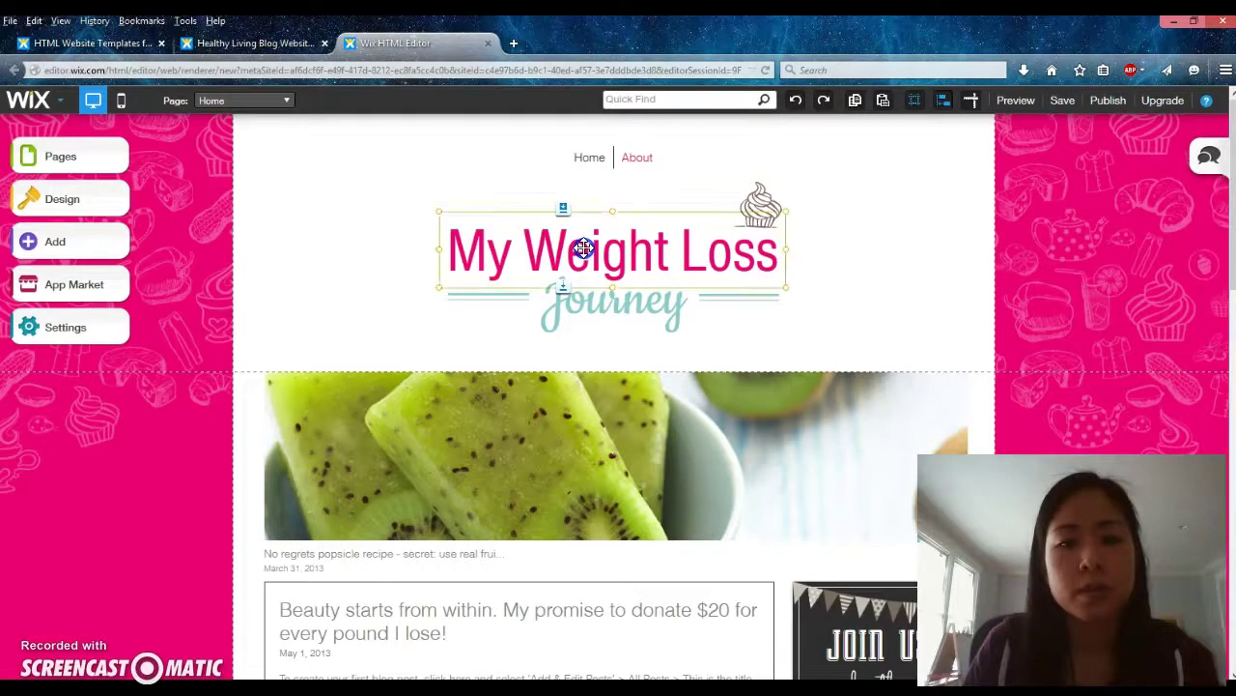
{"action": "left_click", "coordinate": [343, 319]}
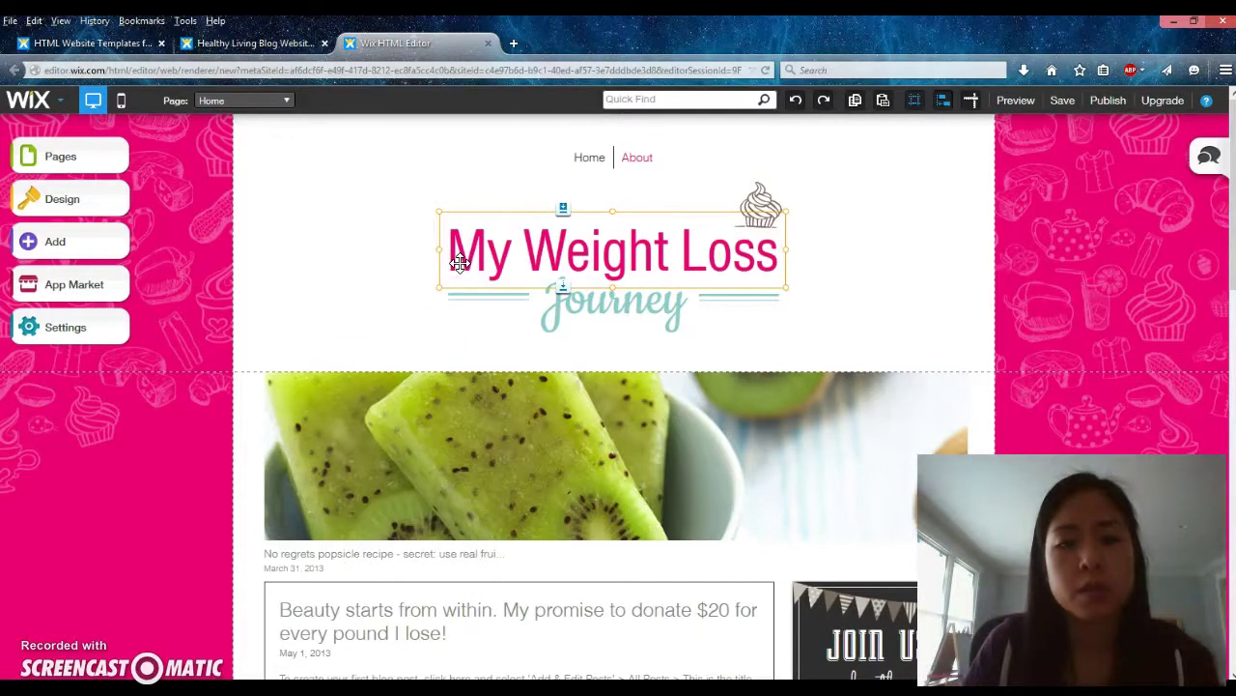
{"action": "double_click", "coordinate": [545, 256]}
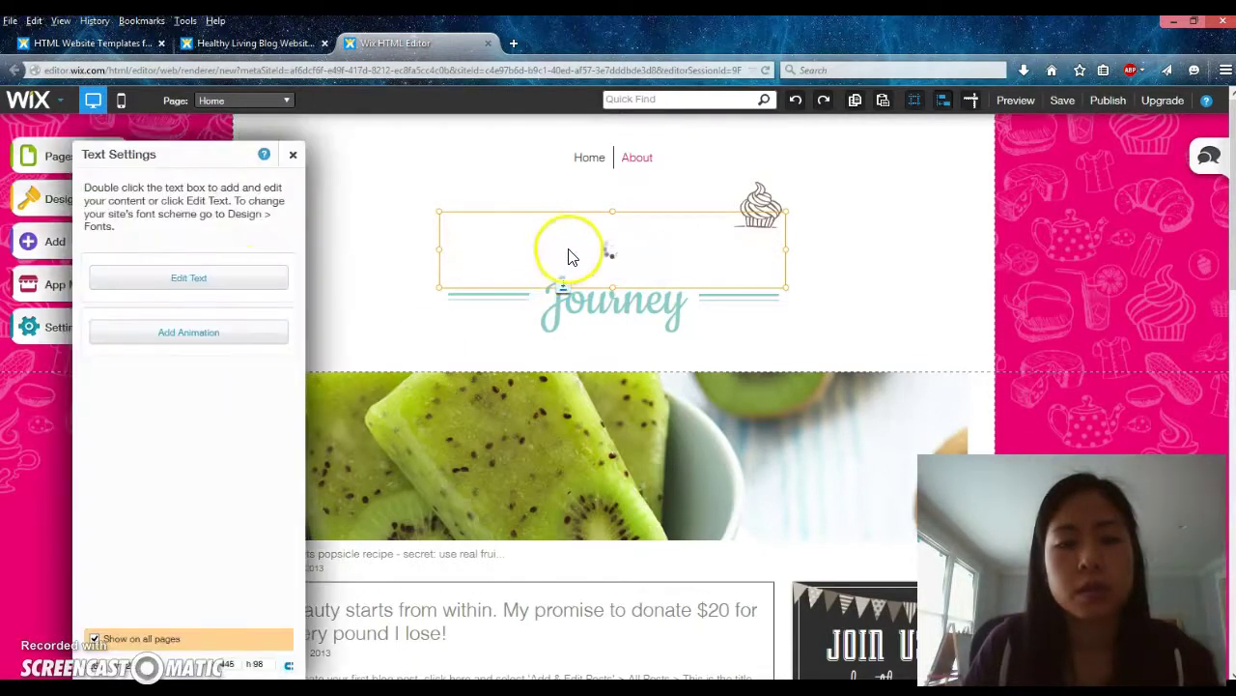
Rewrite the header title to read 'Jenn's Fitness Journey'
{"action": "left_click", "coordinate": [208, 280]}
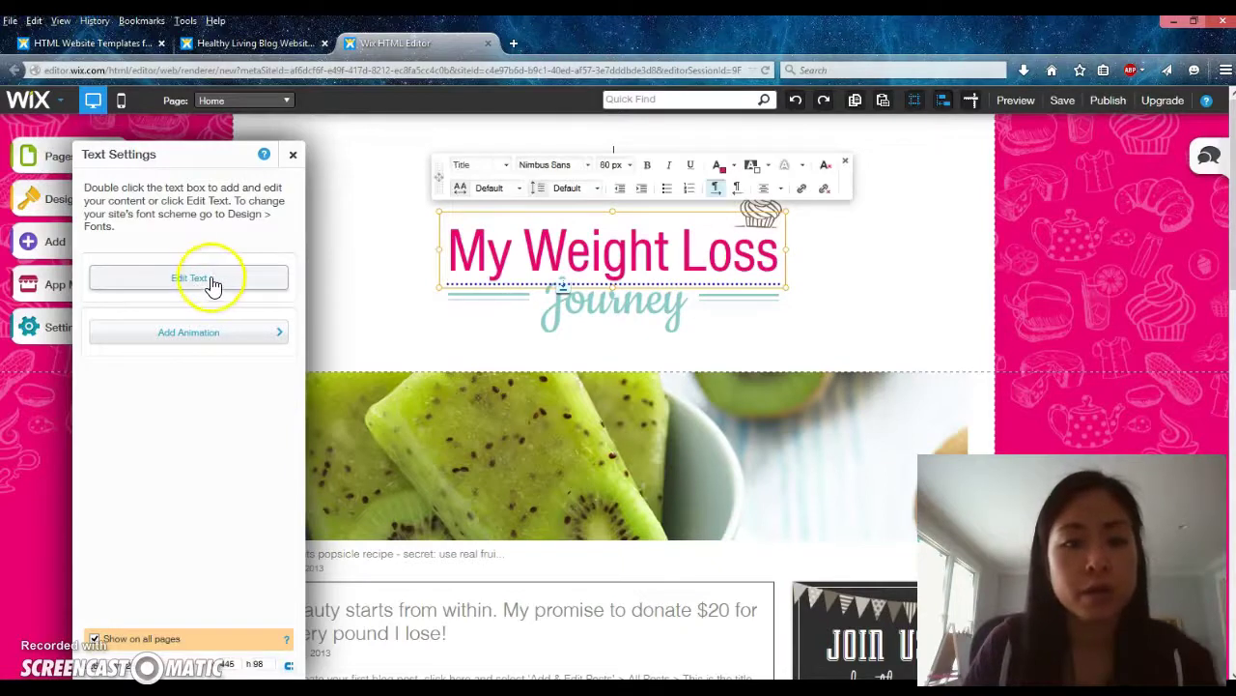
{"action": "key", "text": "shift+Right"}
{"action": "key", "text": "shift+Right"}
{"action": "key", "text": "shift+Right"}
{"action": "key", "text": "shift+Right"}
{"action": "key", "text": "shift+Right"}
{"action": "key", "text": "shift+Right"}
{"action": "key", "text": "shift+Right"}
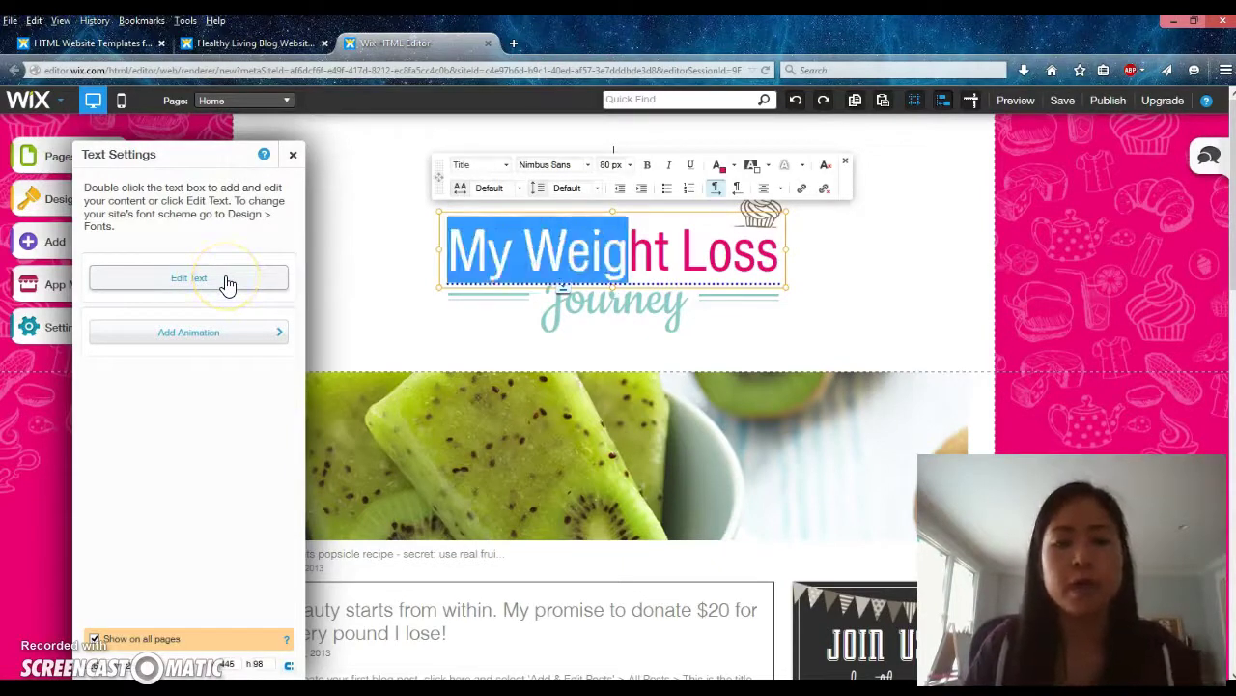
{"action": "key", "text": "shift+Right"}
{"action": "key", "text": "shift+Right"}
{"action": "key", "text": "shift+Right"}
{"action": "key", "text": "shift+Right"}
{"action": "key", "text": "shift+Right"}
{"action": "key", "text": "shift+Right"}
{"action": "key", "text": "shift+Right"}
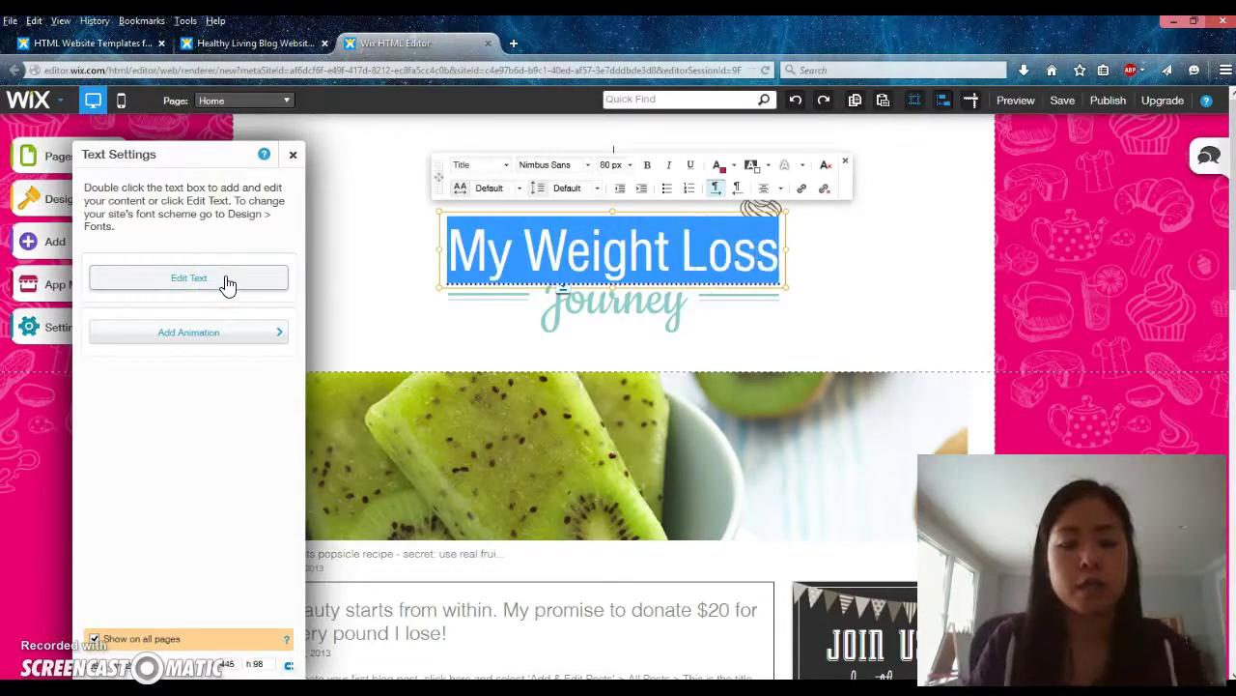
{"action": "type", "text": "Jenn's Fitness"}
{"action": "left_click", "coordinate": [442, 296]}
{"action": "left_click", "coordinate": [830, 271]}
{"action": "left_click", "coordinate": [827, 272]}
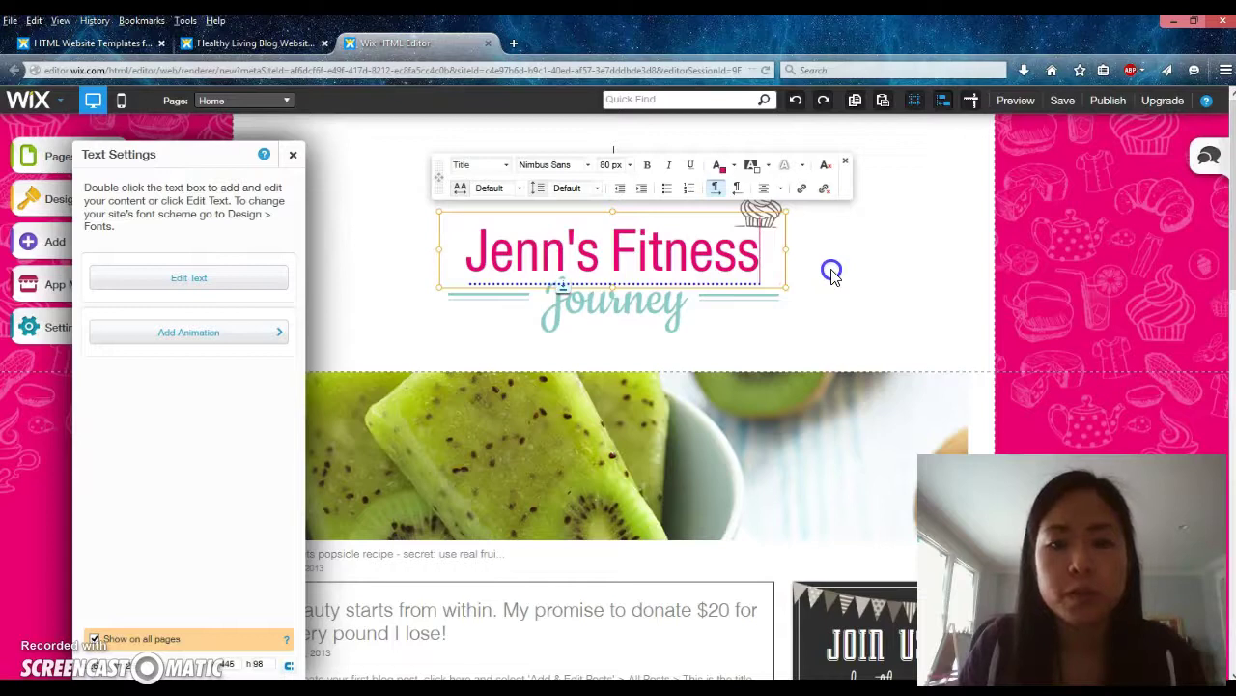
{"action": "left_click", "coordinate": [889, 182]}
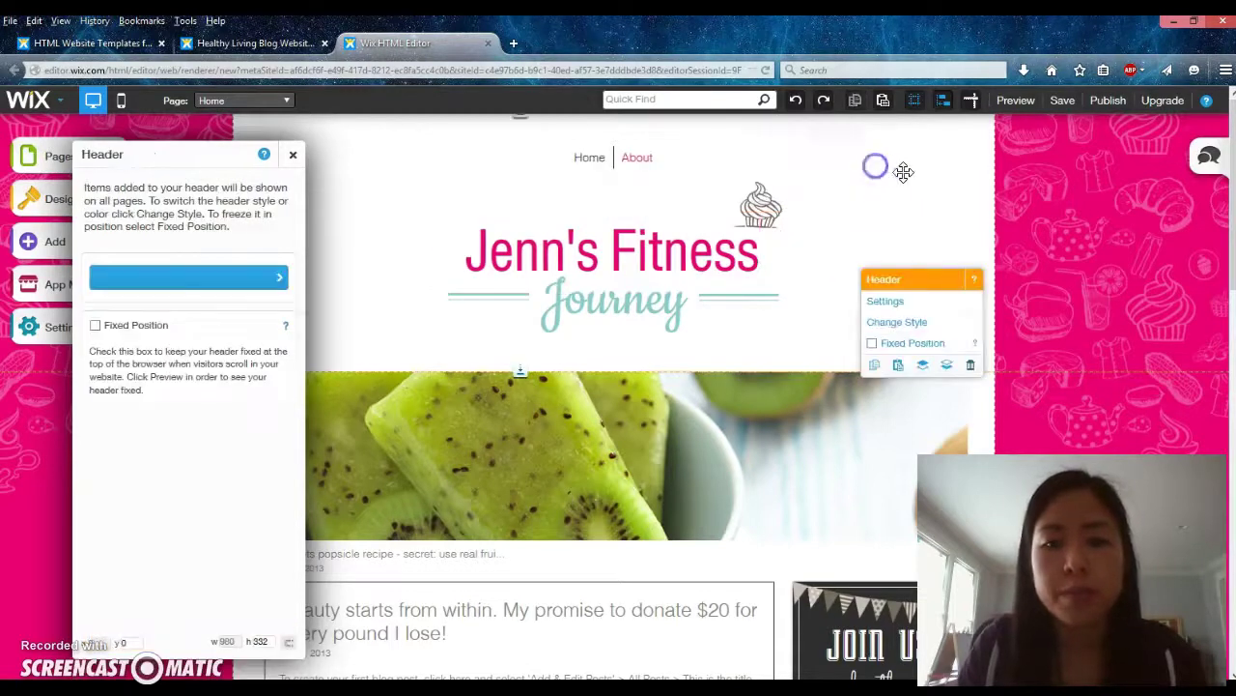
Select the header's cupcake image and bring up the My Images library to replace it
{"action": "left_click", "coordinate": [763, 210]}
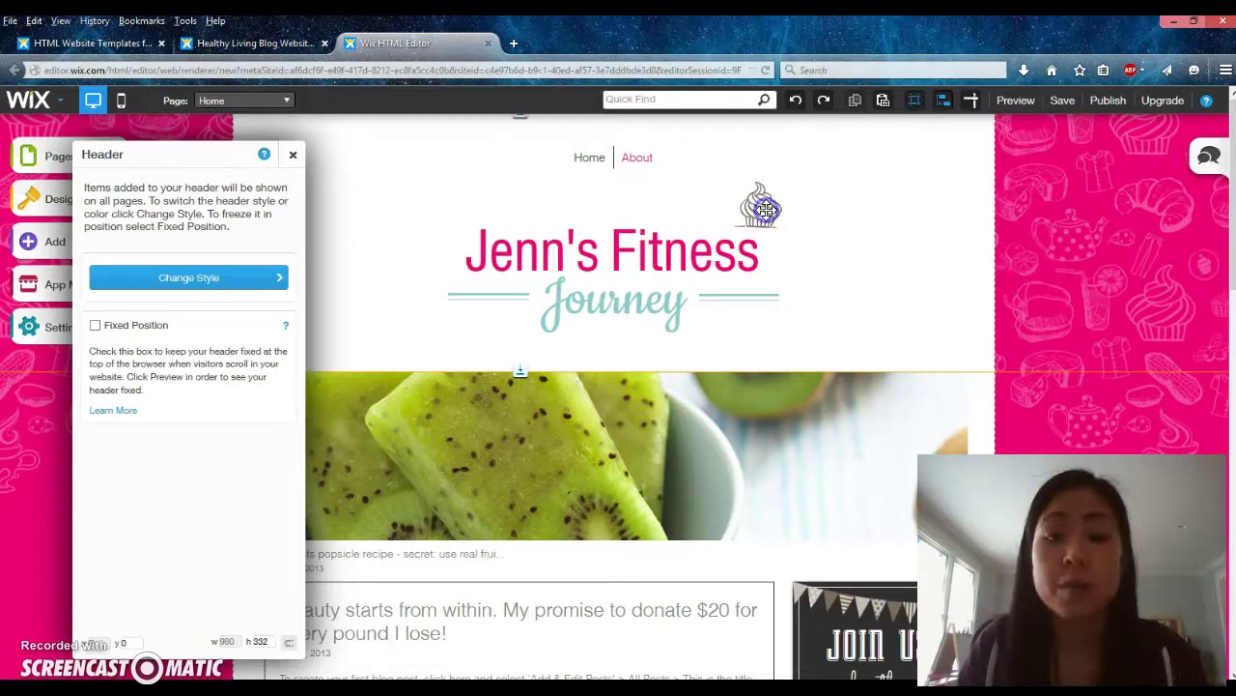
{"action": "left_click", "coordinate": [765, 210]}
{"action": "left_click", "coordinate": [208, 275]}
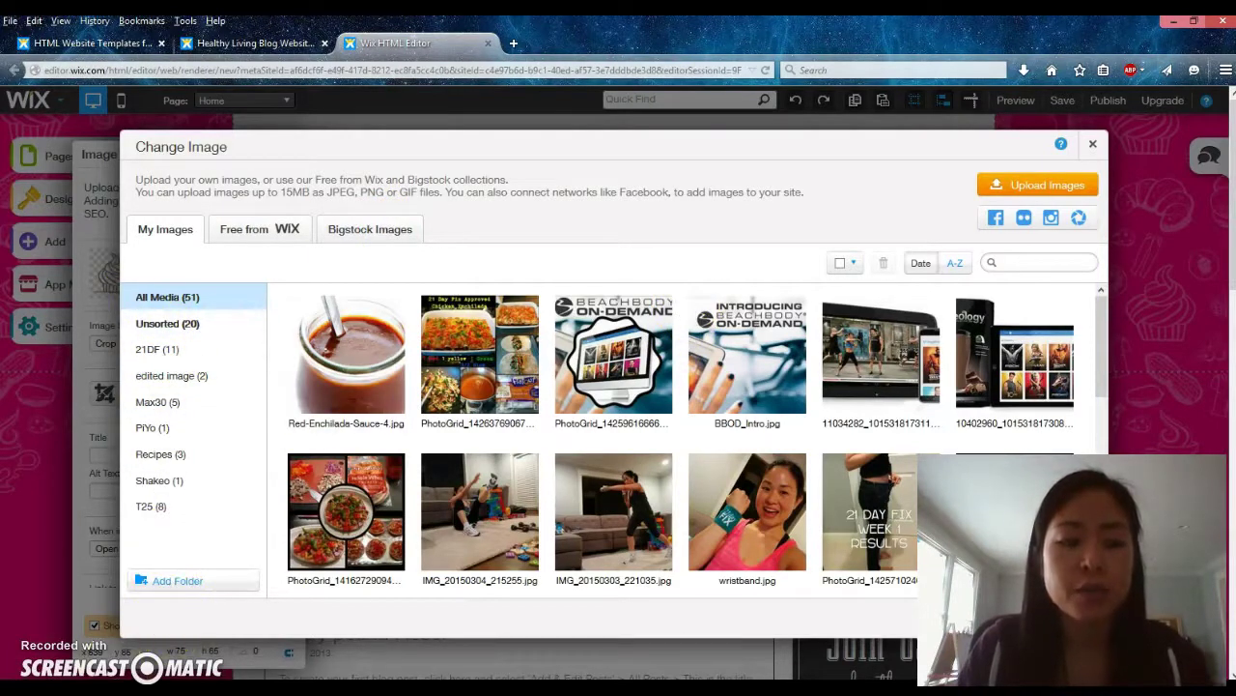
Upload the EXCUSES image (514_400x400_NoPeel.jpg) from Explorer and apply it in place of the cupcake
{"action": "left_click", "coordinate": [102, 609]}
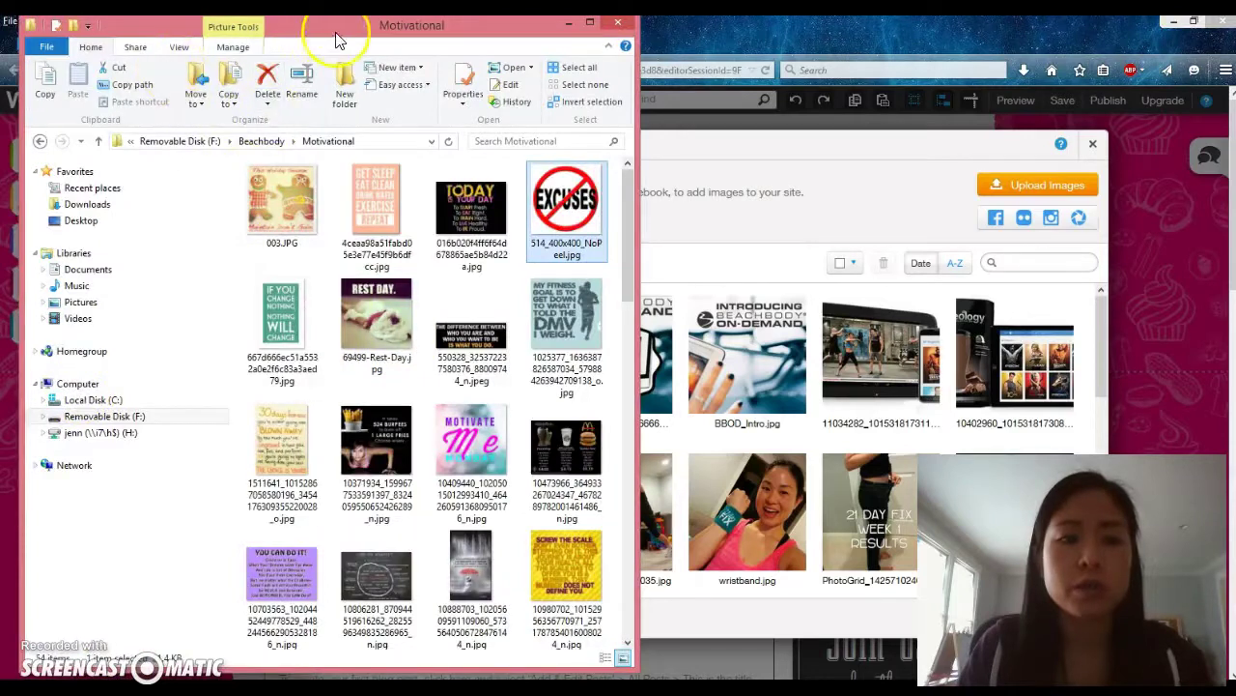
{"action": "left_click_drag", "start_coordinate": [345, 25], "coordinate": [323, 27]}
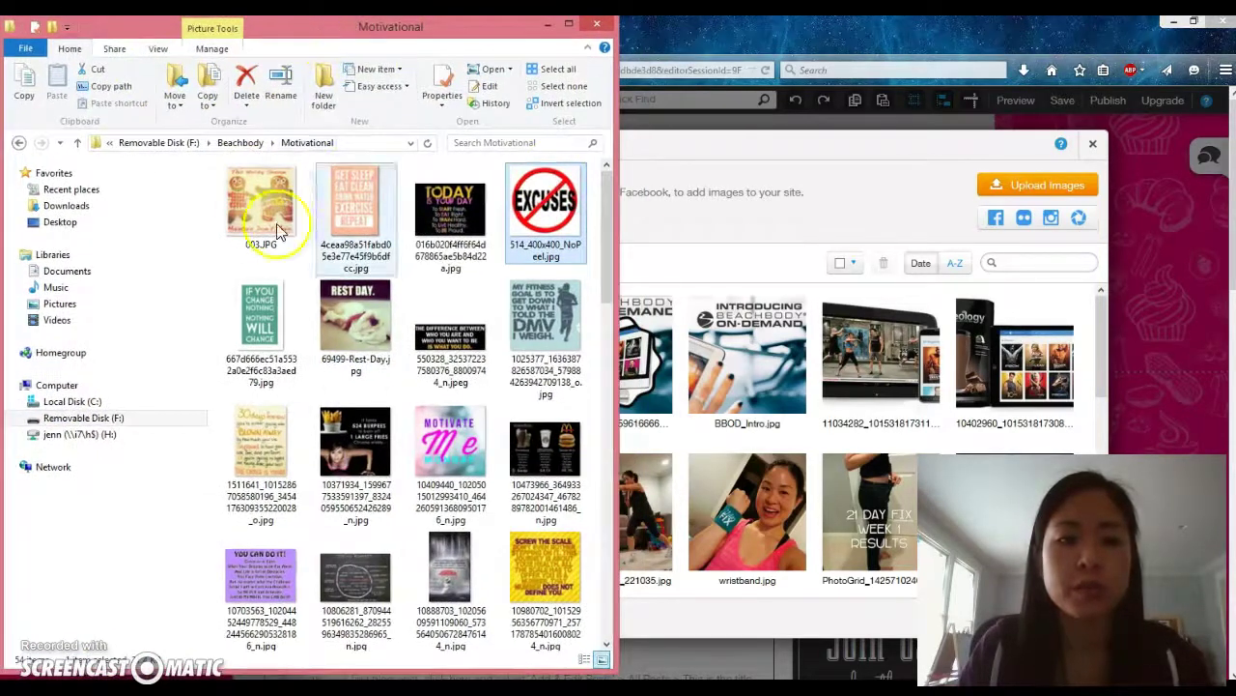
{"action": "left_click_drag", "start_coordinate": [566, 207], "coordinate": [700, 333]}
{"action": "left_click", "coordinate": [548, 24]}
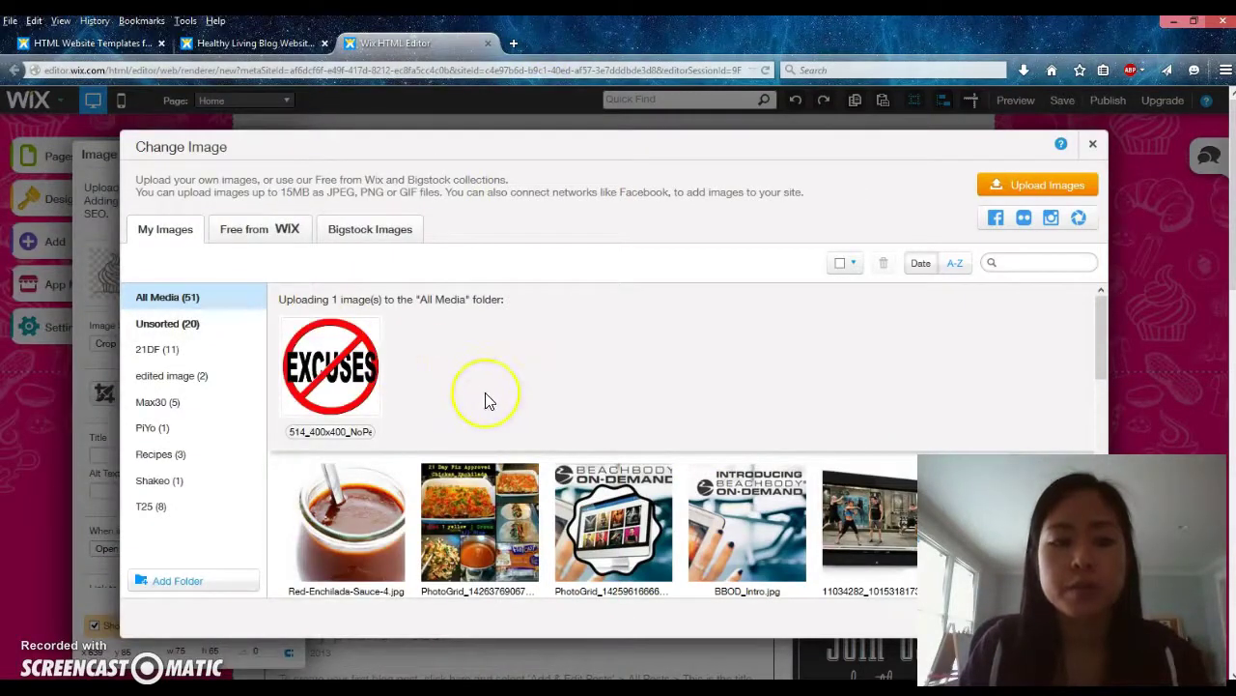
{"action": "left_click", "coordinate": [486, 406]}
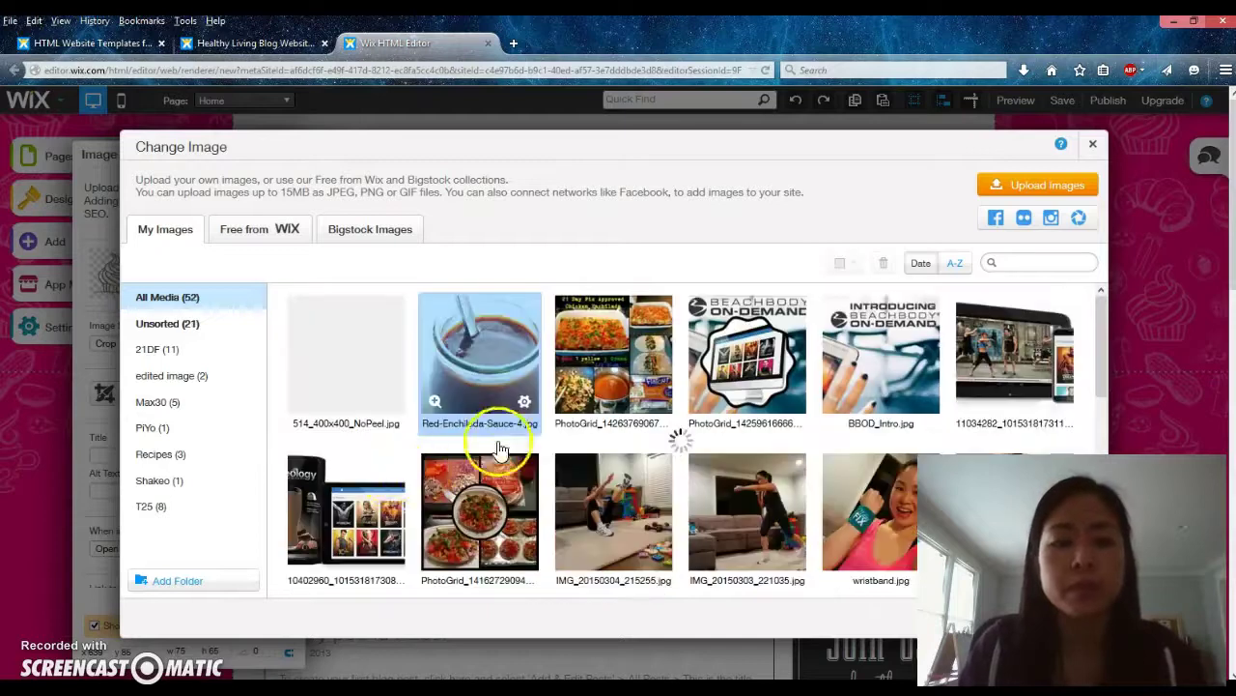
{"action": "left_click", "coordinate": [374, 356]}
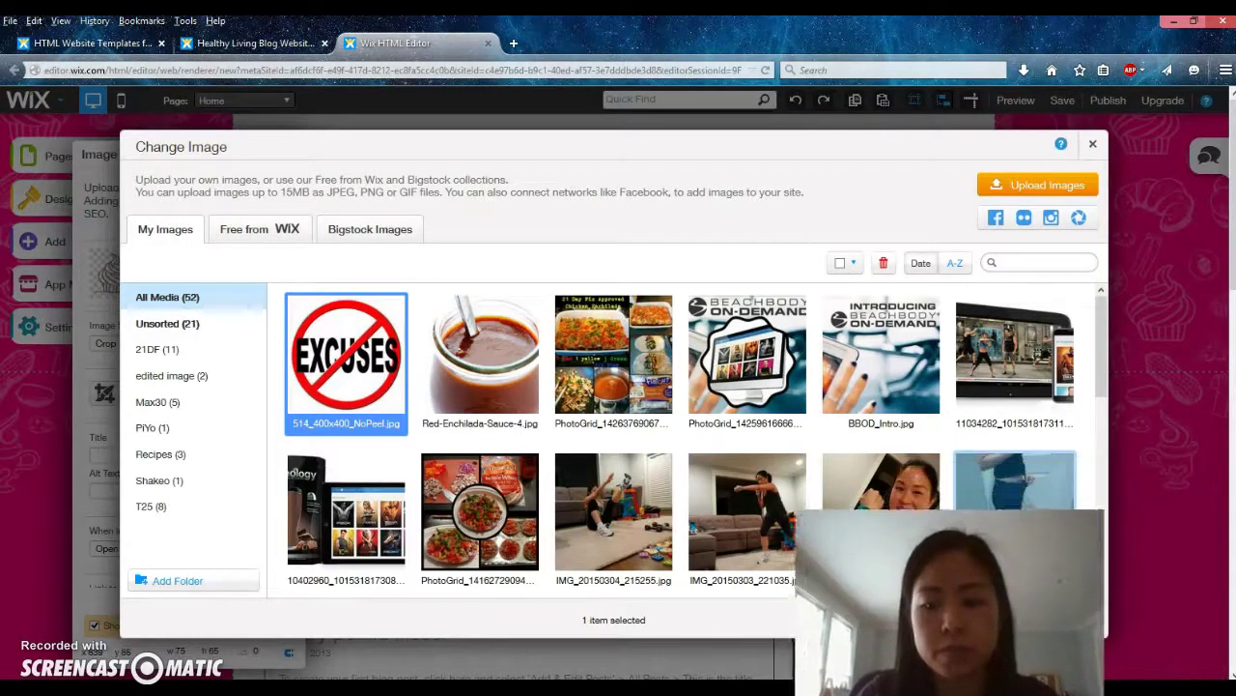
{"action": "left_click", "coordinate": [1080, 620]}
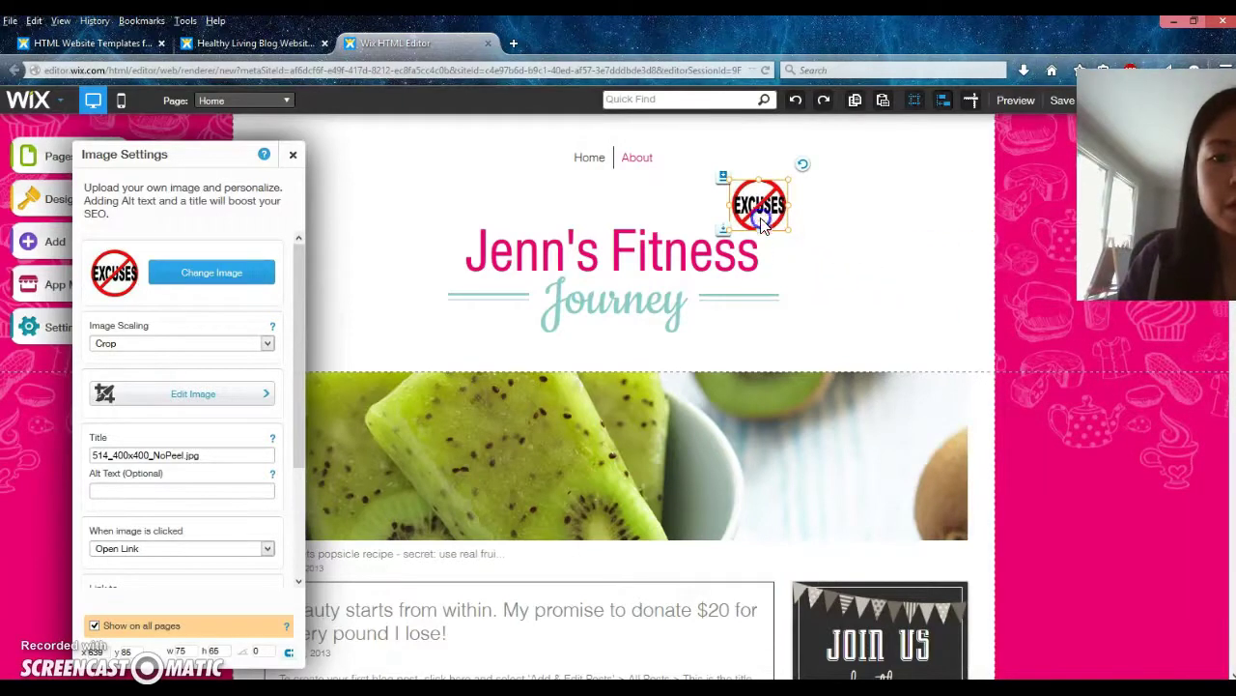
Enlarge the No Excuses header image slightly by its corner handle and close Image Settings
{"action": "left_click", "coordinate": [820, 226]}
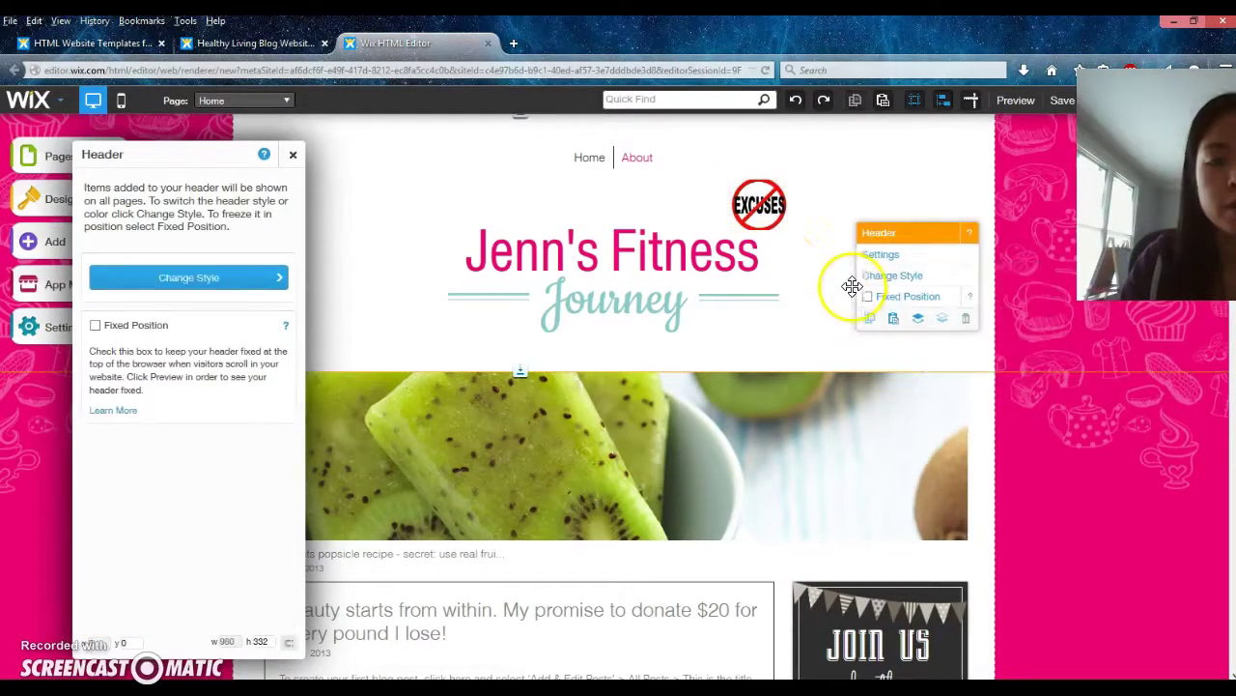
{"action": "left_click", "coordinate": [763, 205]}
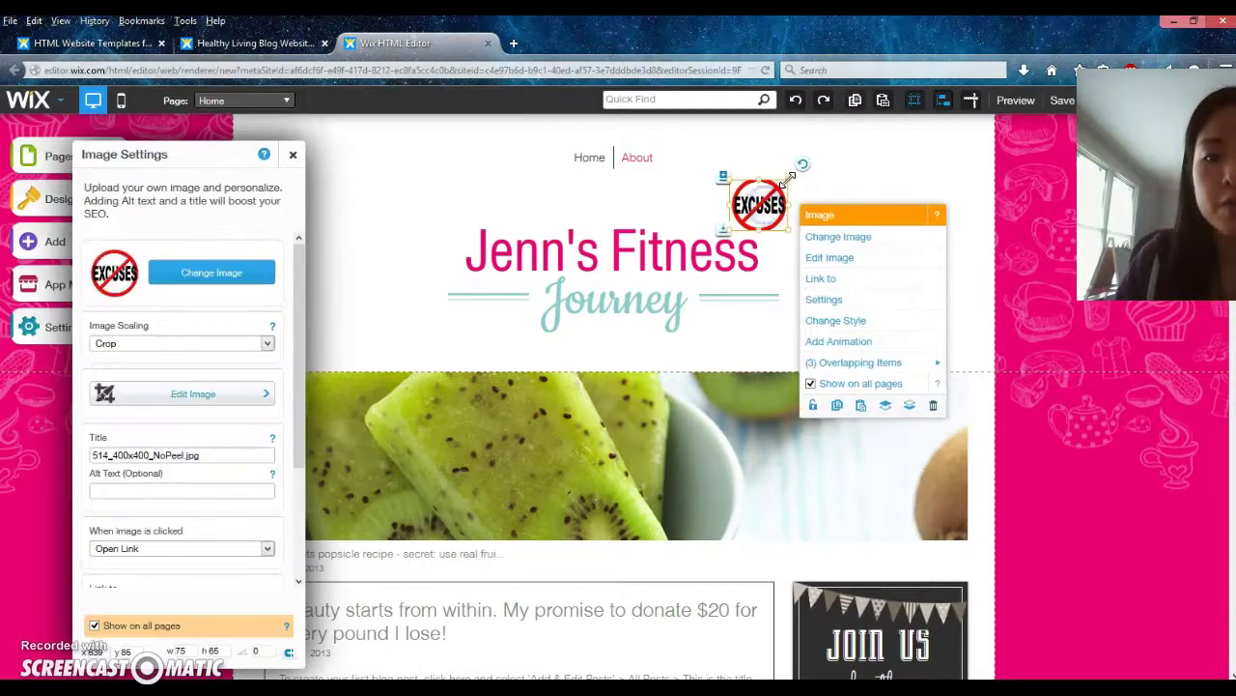
{"action": "left_click_drag", "start_coordinate": [803, 164], "coordinate": [819, 151]}
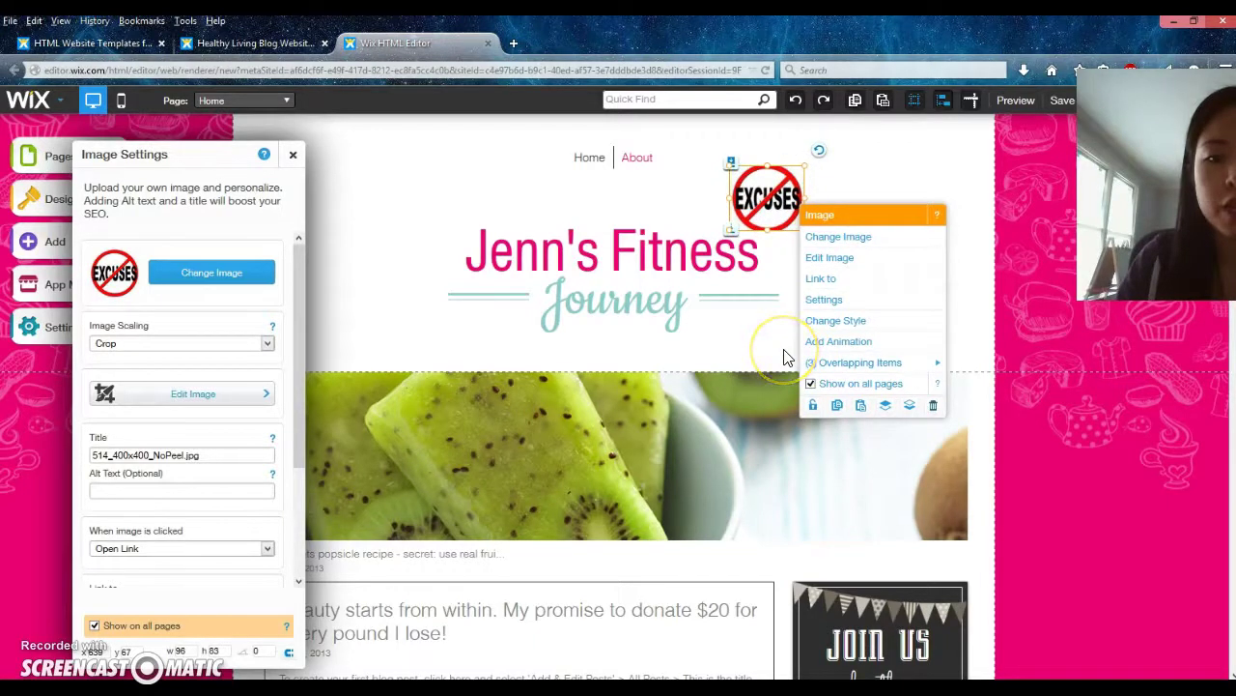
{"action": "left_click", "coordinate": [807, 283]}
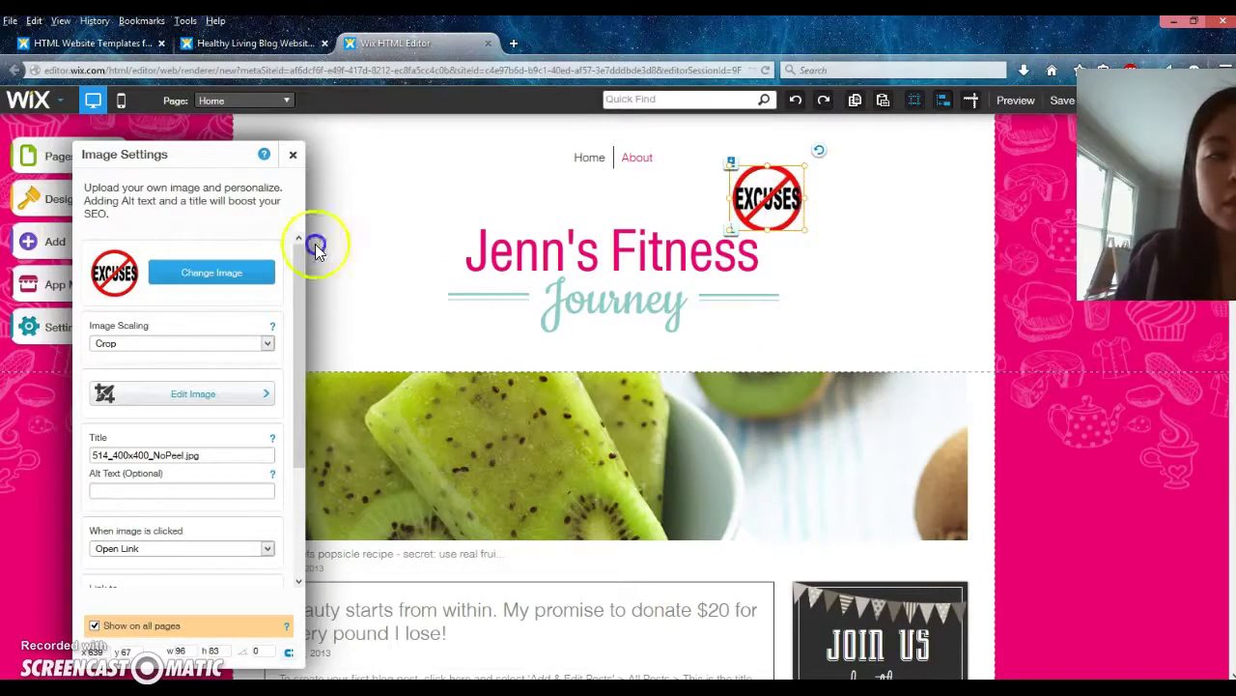
{"action": "left_click", "coordinate": [287, 155]}
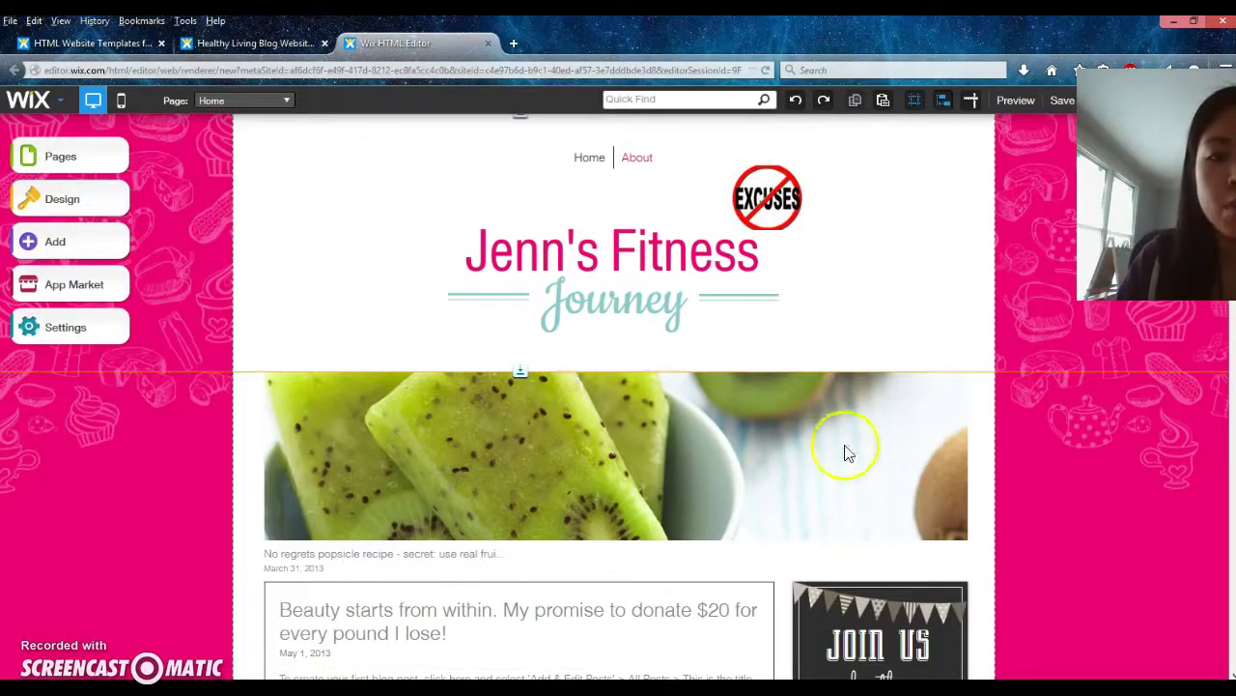
Bring up the Pages panel listing Home, Single Post and About
{"action": "scroll", "coordinate": [718, 440], "scroll_direction": "down", "scroll_amount": 3}
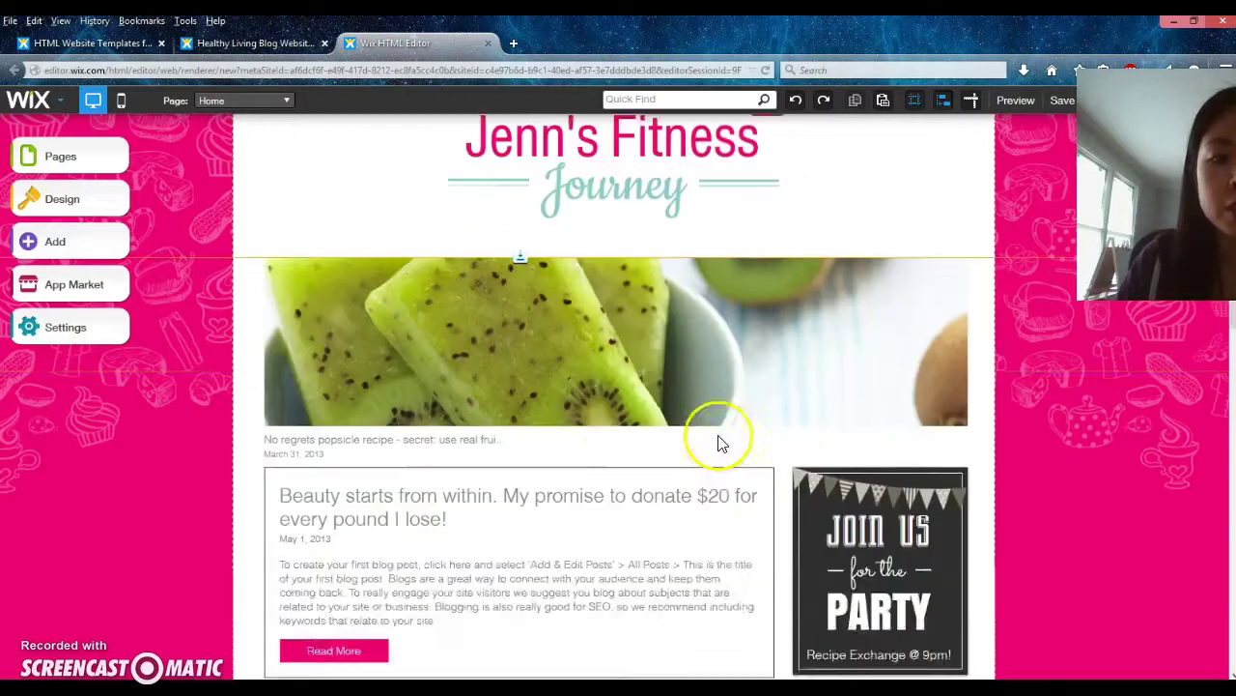
{"action": "scroll", "coordinate": [718, 440], "scroll_direction": "up", "scroll_amount": 3}
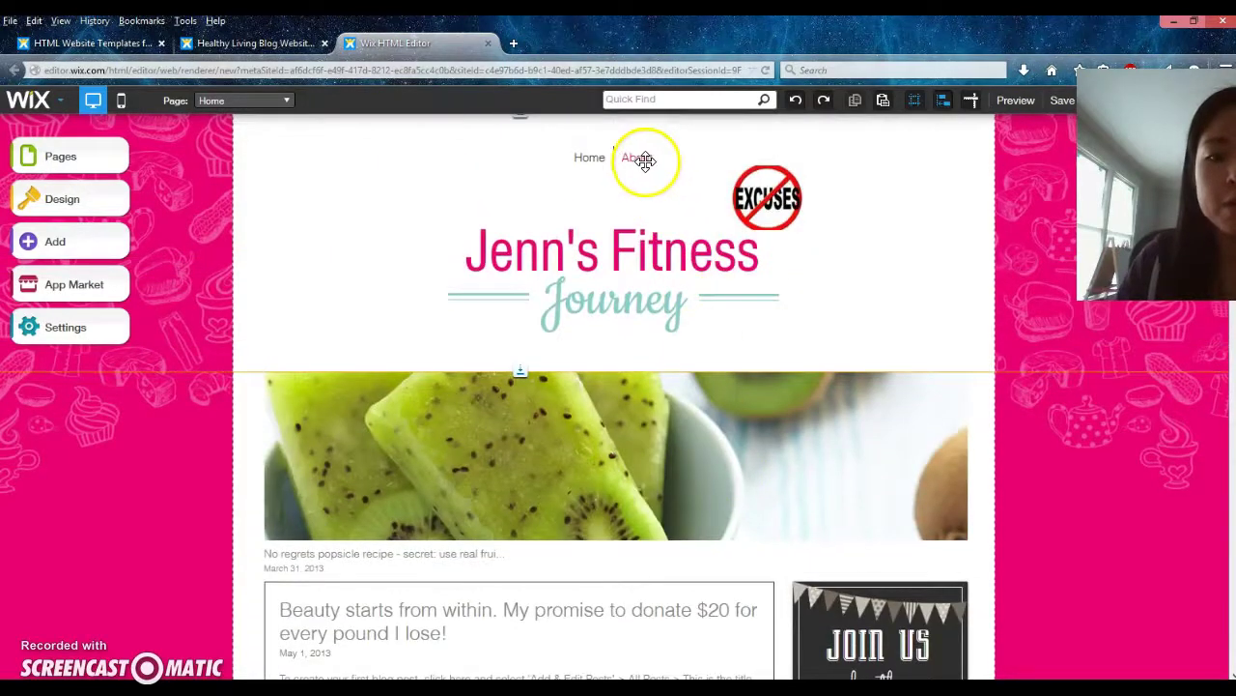
{"action": "left_click", "coordinate": [62, 160]}
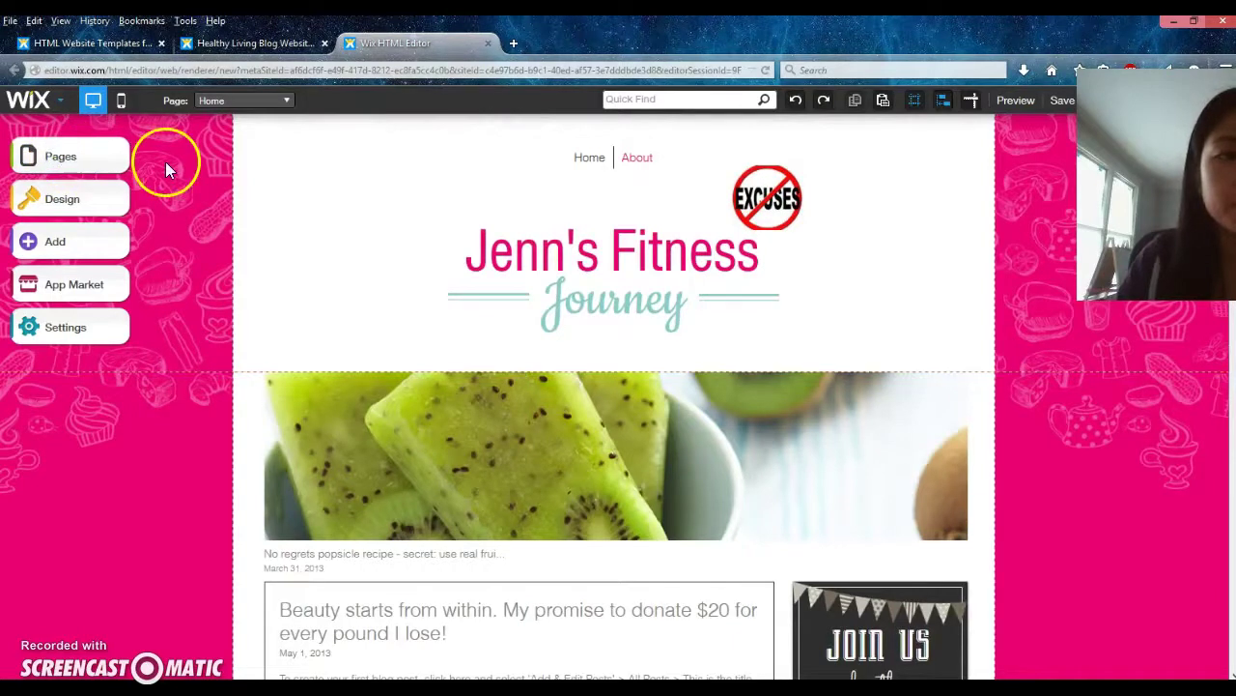
{"action": "right_click", "coordinate": [222, 183]}
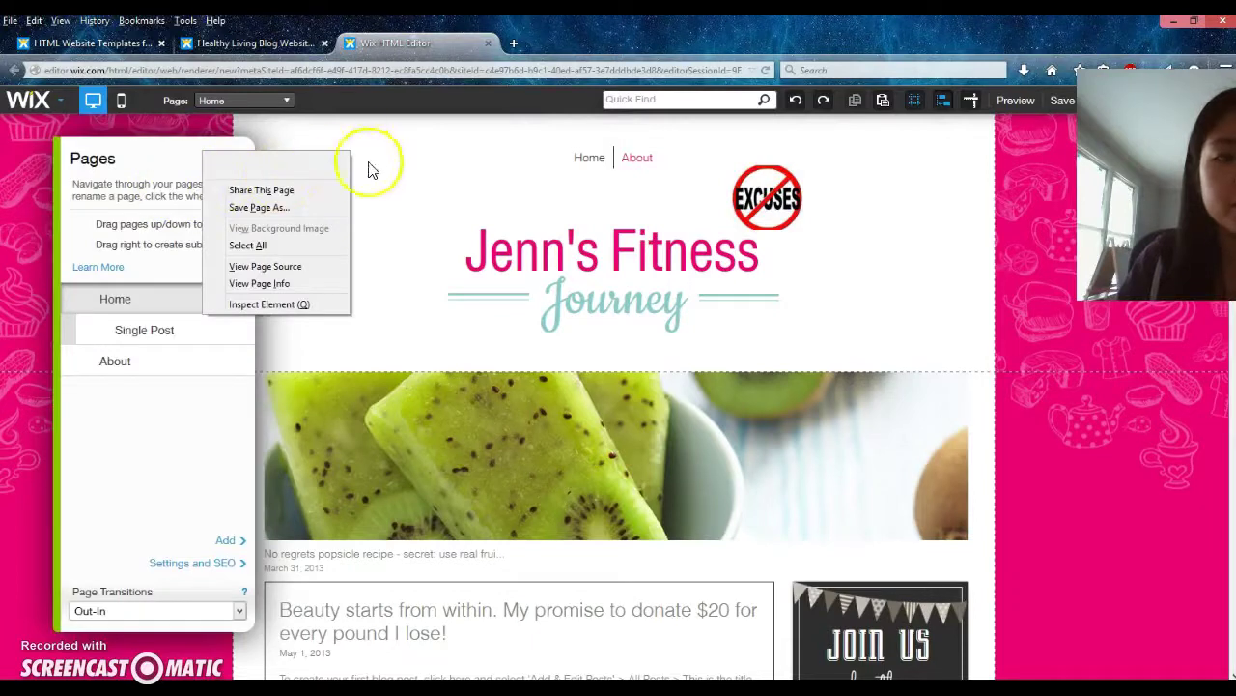
Switch to the About page and select its woman-with-apple photo
{"action": "left_click", "coordinate": [282, 191]}
{"action": "mouse_move", "coordinate": [133, 307]}
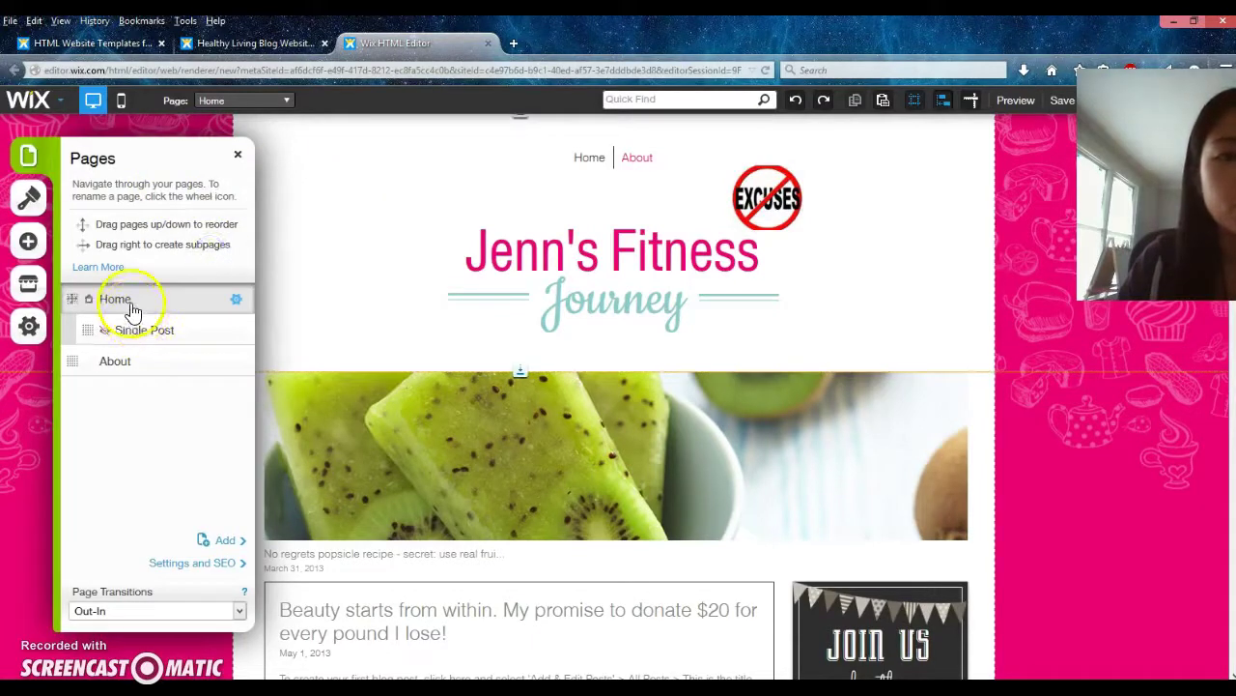
{"action": "left_click", "coordinate": [126, 370]}
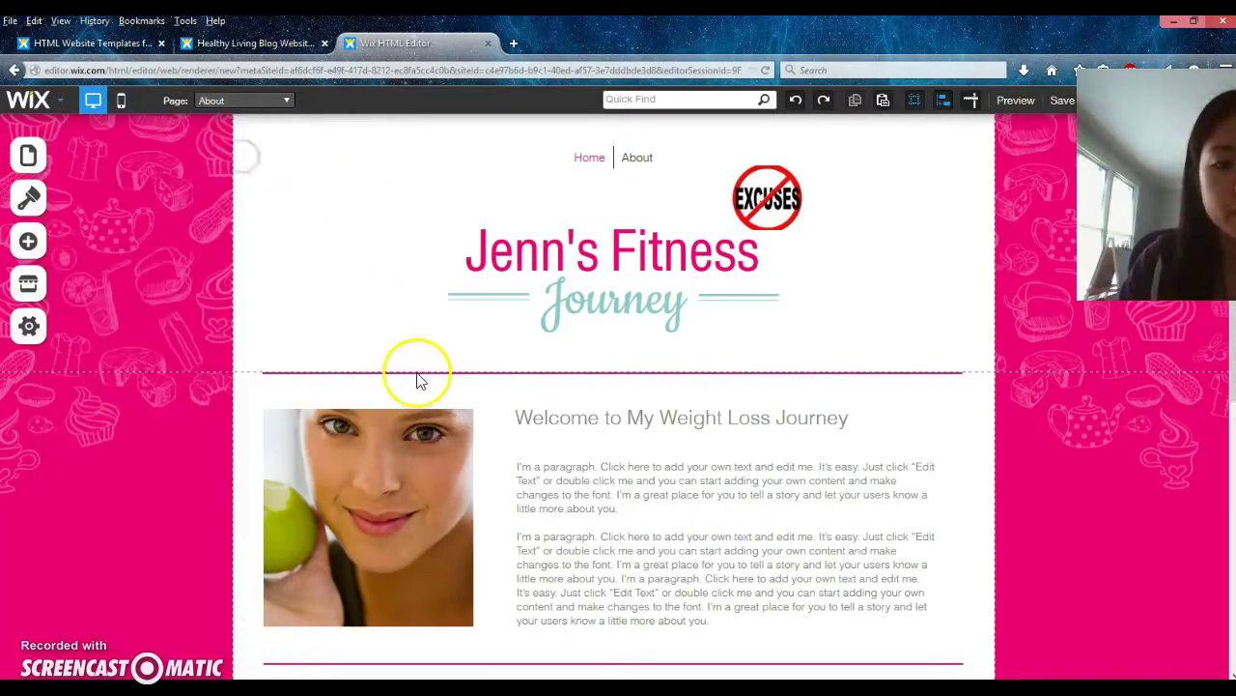
{"action": "scroll", "coordinate": [609, 419], "scroll_direction": "down", "scroll_amount": 3}
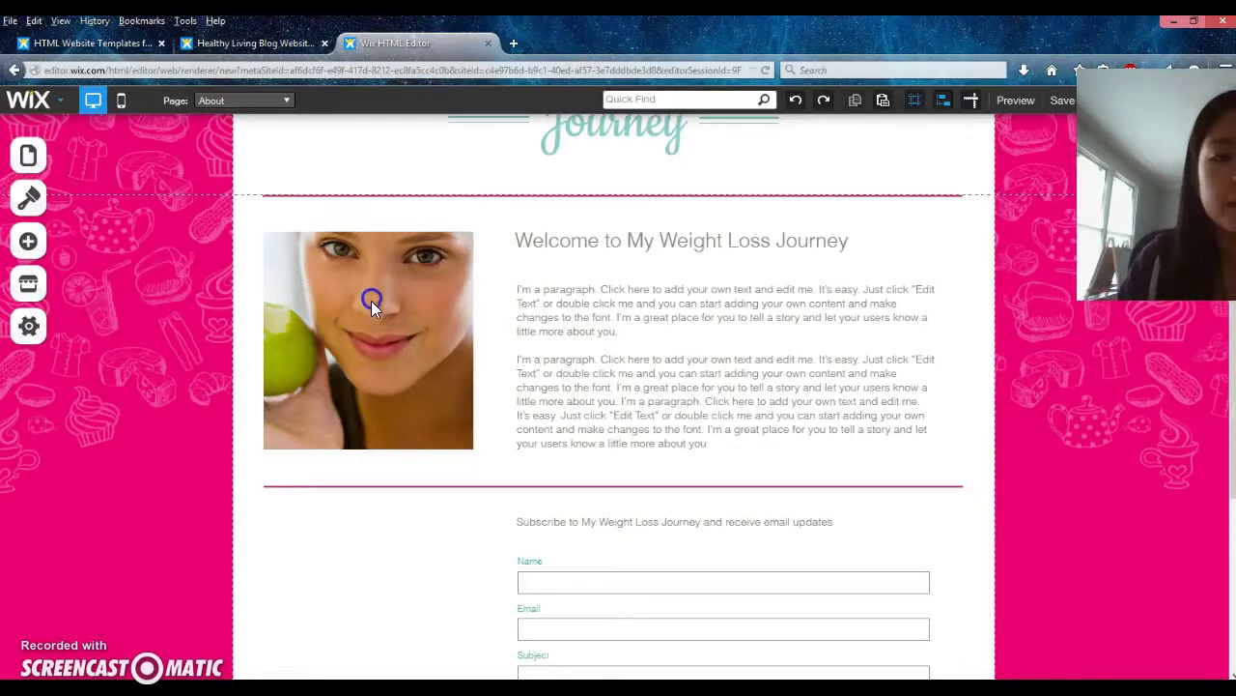
{"action": "left_click", "coordinate": [371, 301]}
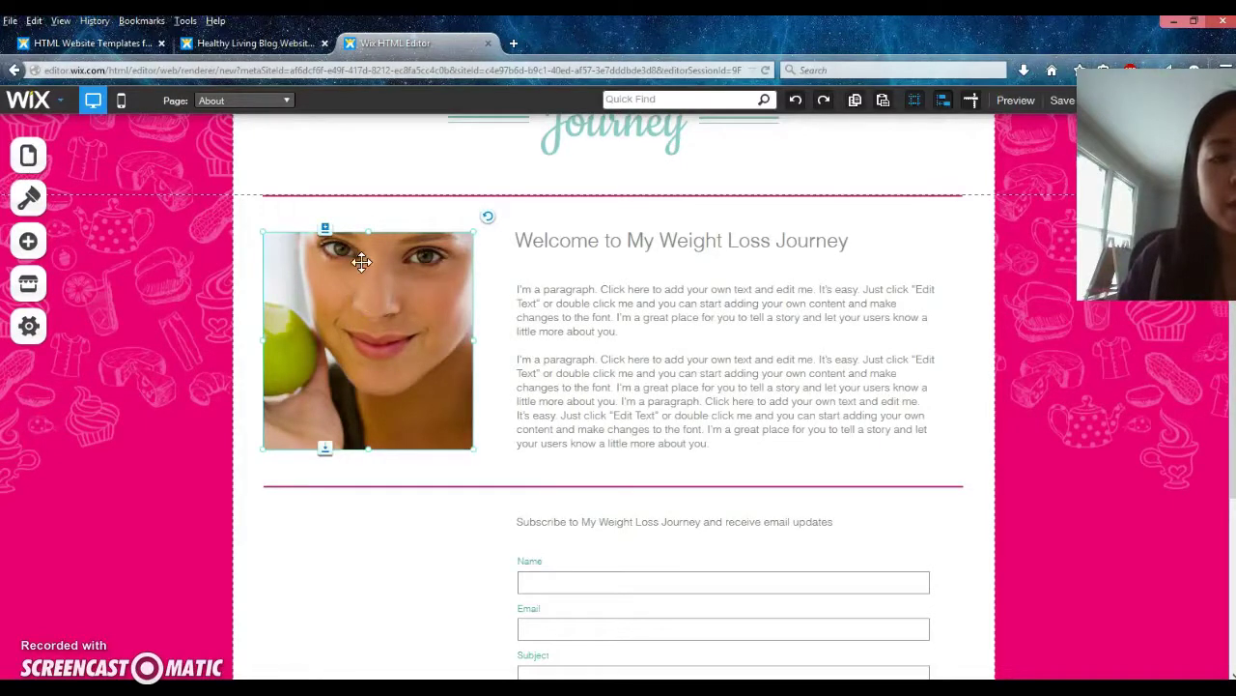
Swap the About page's woman-with-apple photo for wristband.jpg from My Images
{"action": "right_click", "coordinate": [407, 301]}
{"action": "left_click", "coordinate": [428, 332]}
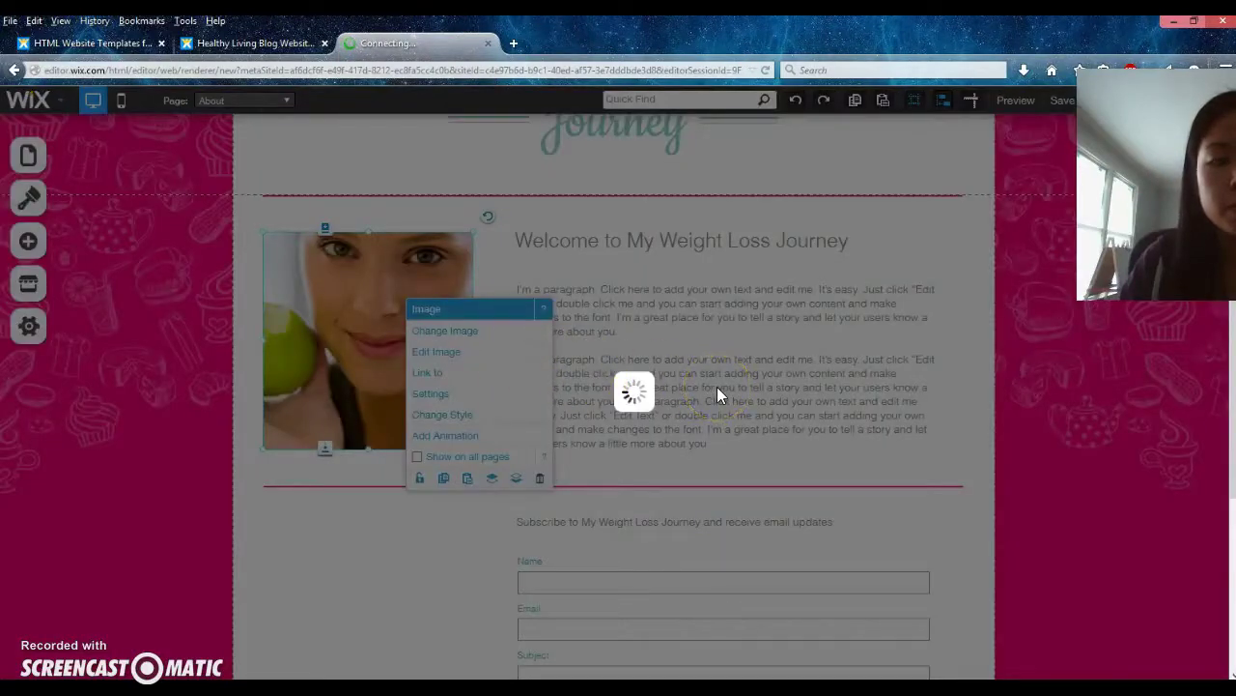
{"action": "left_click", "coordinate": [782, 374]}
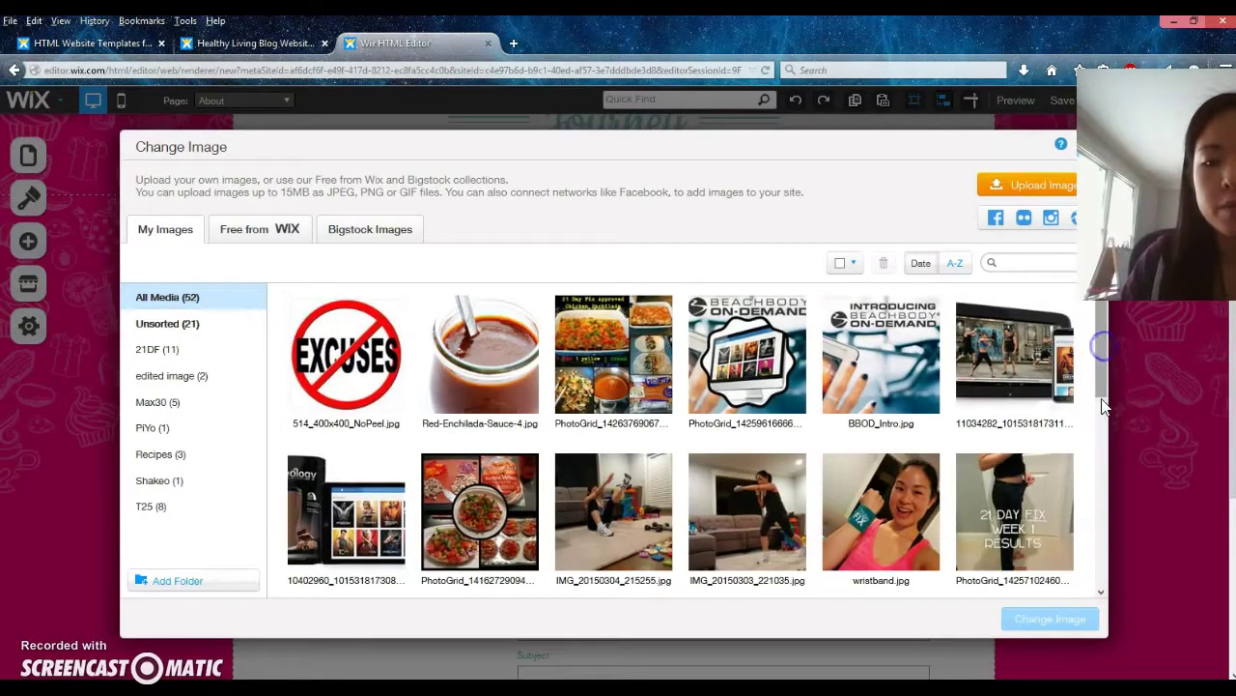
{"action": "scroll", "coordinate": [874, 526], "scroll_direction": "down", "scroll_amount": 2}
{"action": "left_click", "coordinate": [877, 512]}
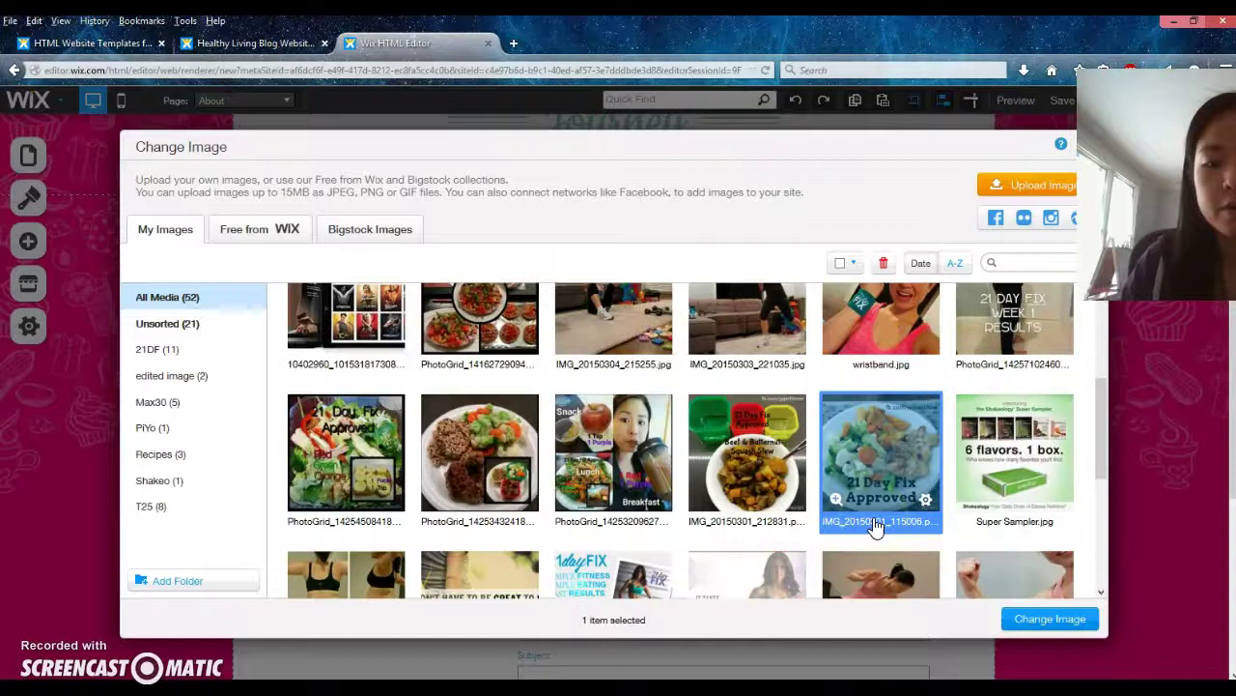
{"action": "left_click", "coordinate": [890, 322]}
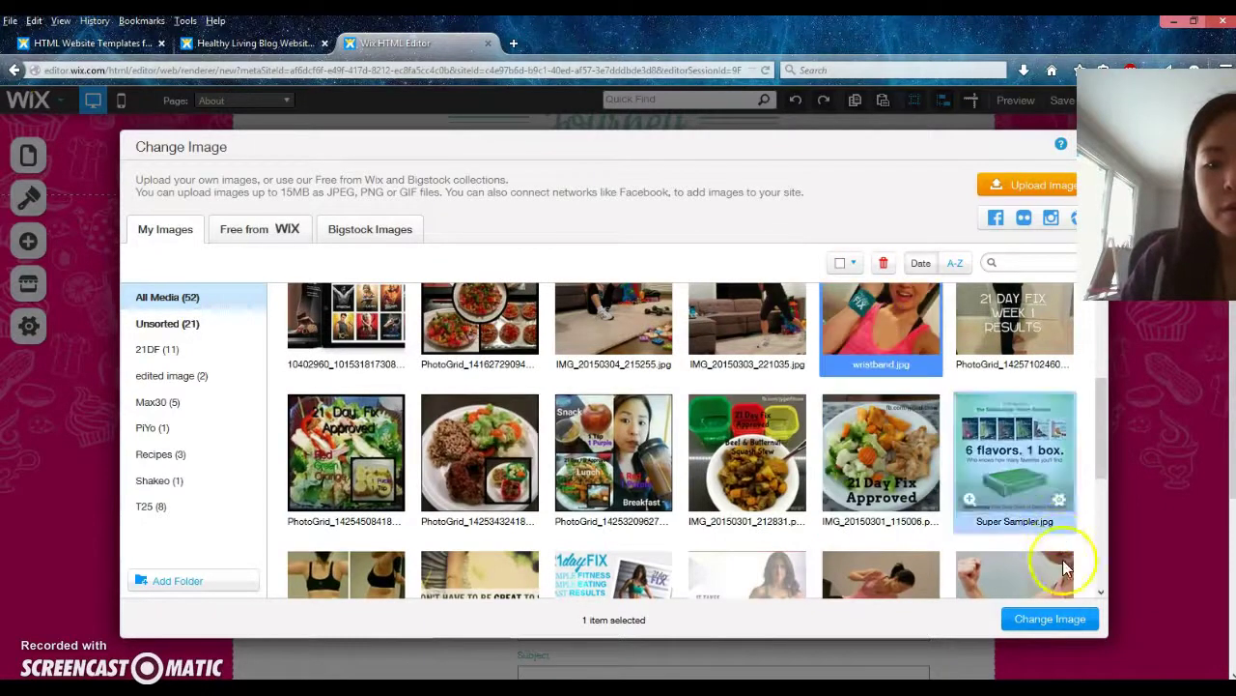
{"action": "left_click", "coordinate": [1053, 623]}
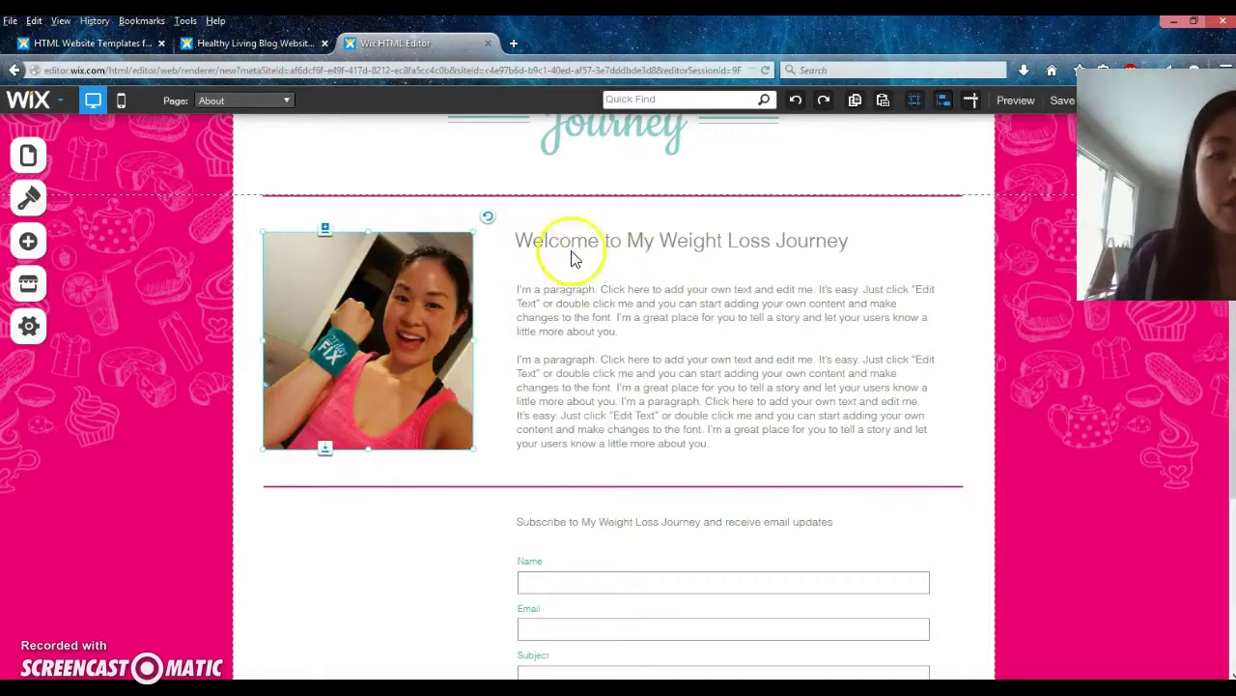
Scroll the About page and select, then deselect, the existing form area
{"action": "left_click", "coordinate": [734, 537]}
{"action": "scroll", "coordinate": [734, 537], "scroll_direction": "down", "scroll_amount": 3}
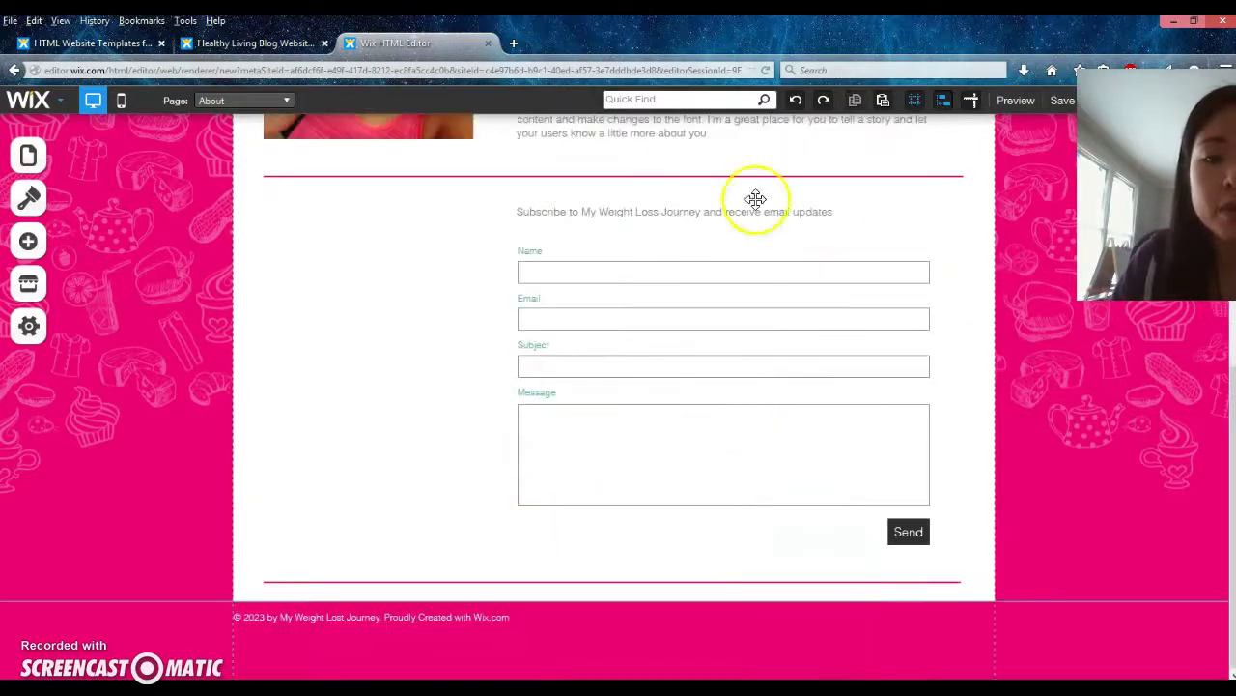
{"action": "scroll", "coordinate": [731, 411], "scroll_direction": "up", "scroll_amount": 2}
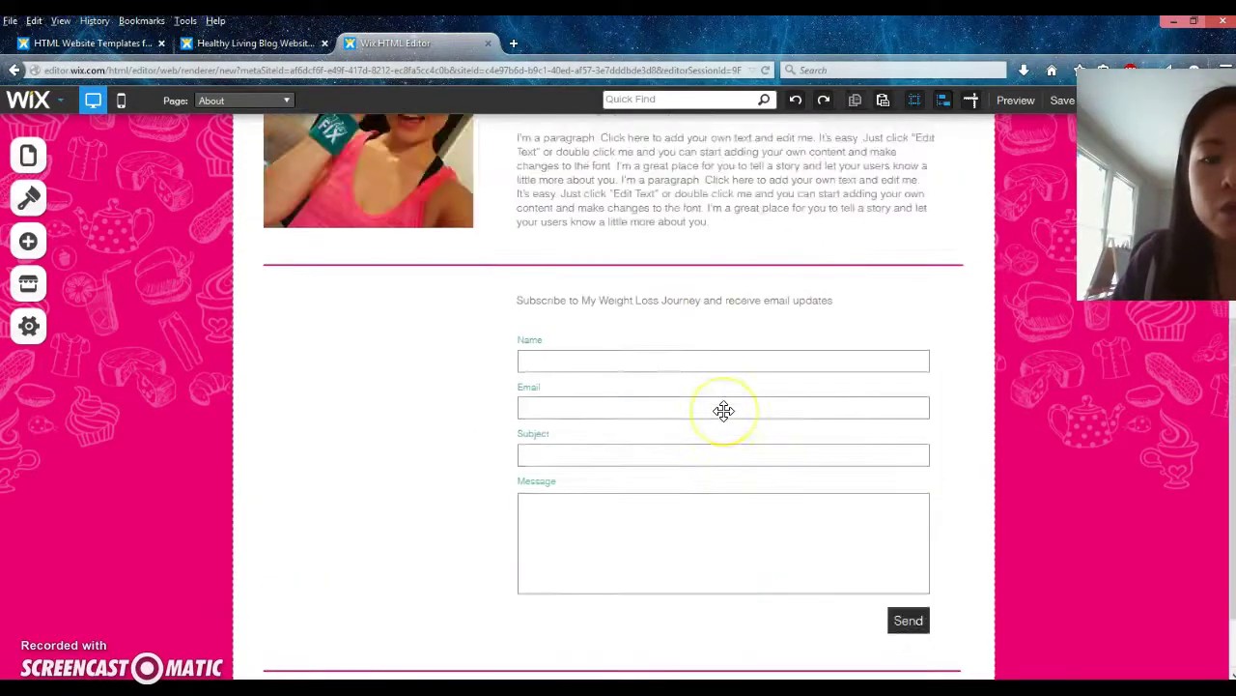
{"action": "scroll", "coordinate": [723, 411], "scroll_direction": "down", "scroll_amount": 1}
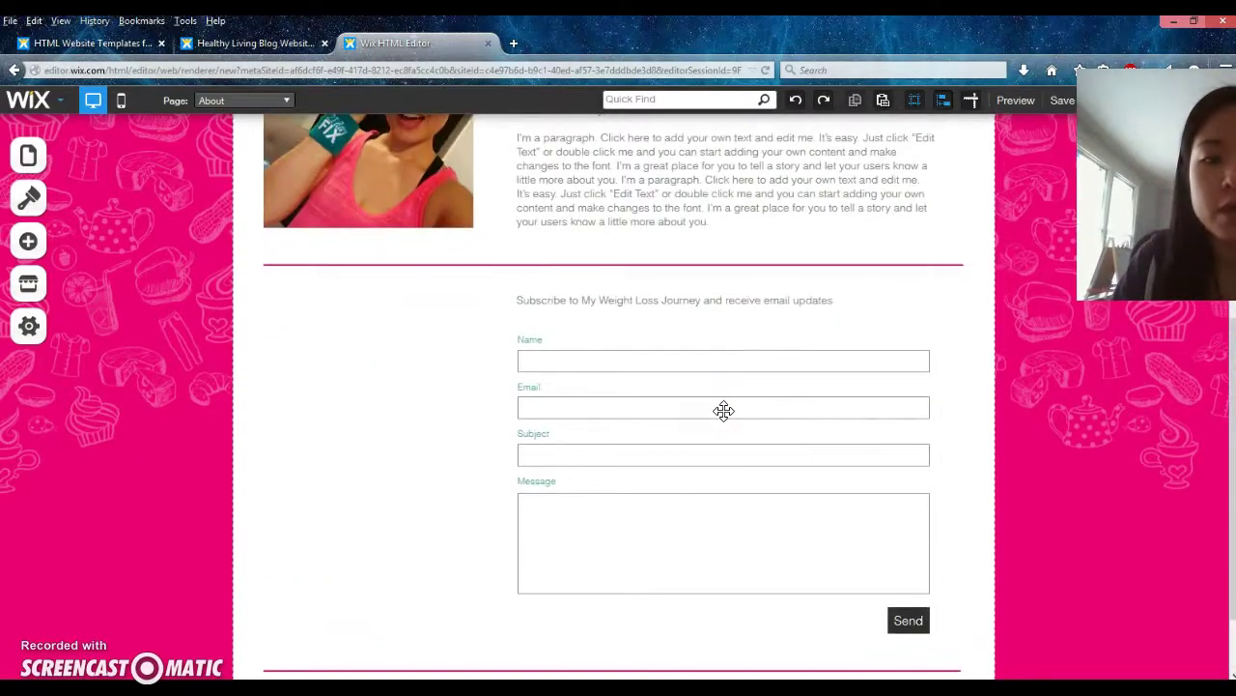
{"action": "left_click", "coordinate": [596, 363]}
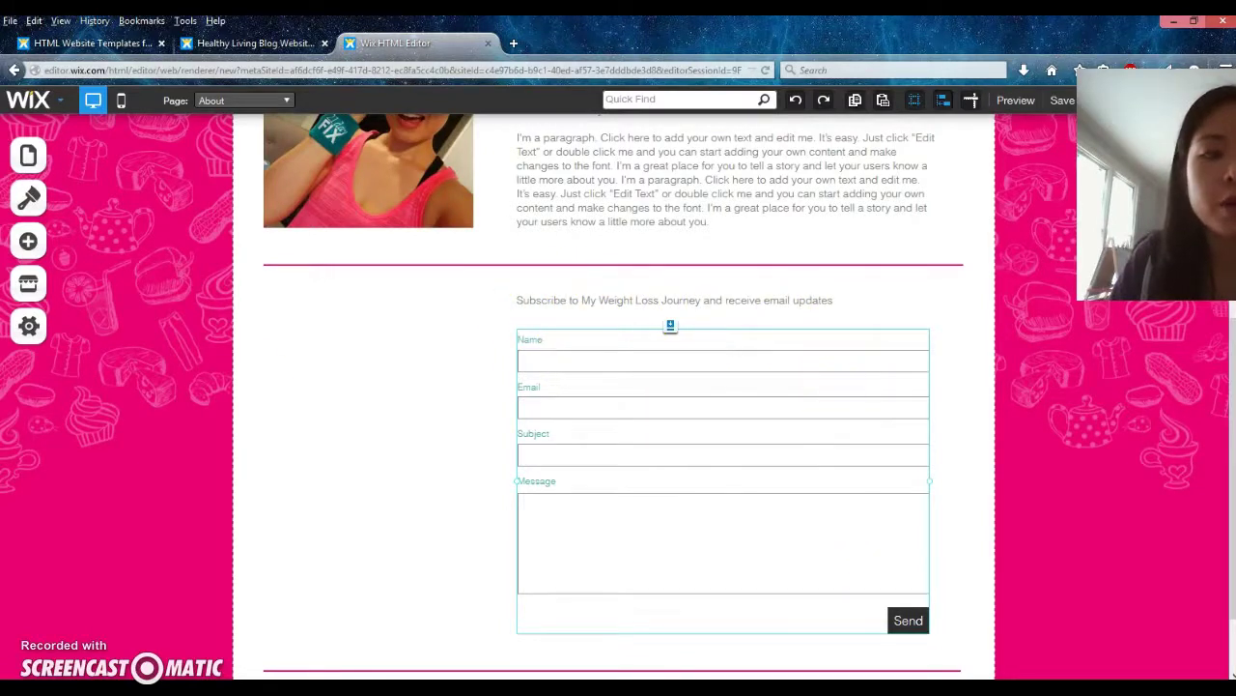
{"action": "left_click", "coordinate": [27, 241]}
Add a Contact Form app from Apps and line it up under the subscribe heading
{"action": "left_click", "coordinate": [27, 241]}
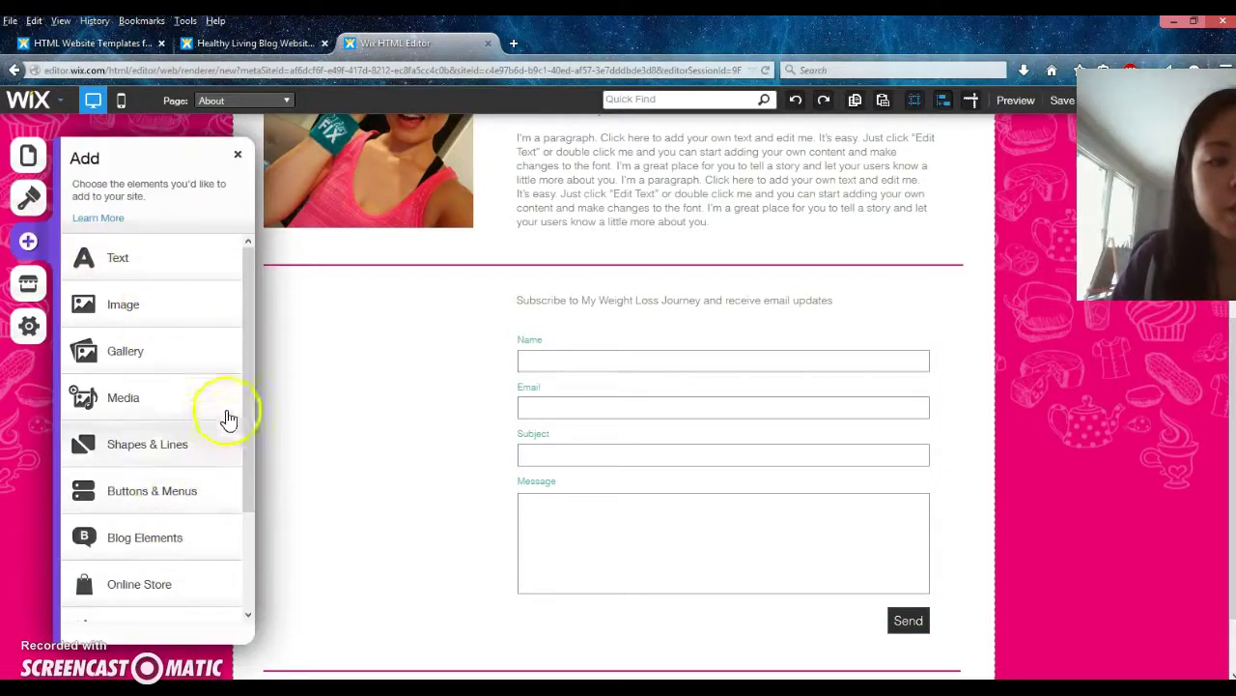
{"action": "left_click_drag", "start_coordinate": [245, 408], "coordinate": [246, 483]}
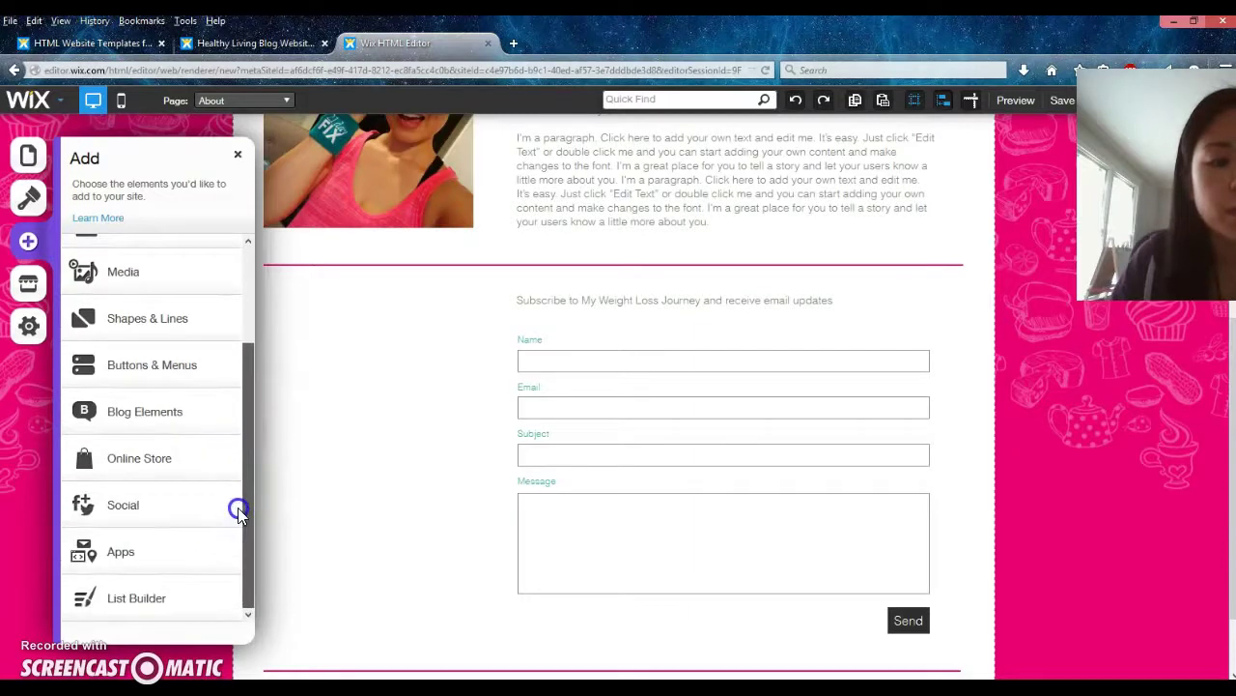
{"action": "left_click", "coordinate": [120, 552]}
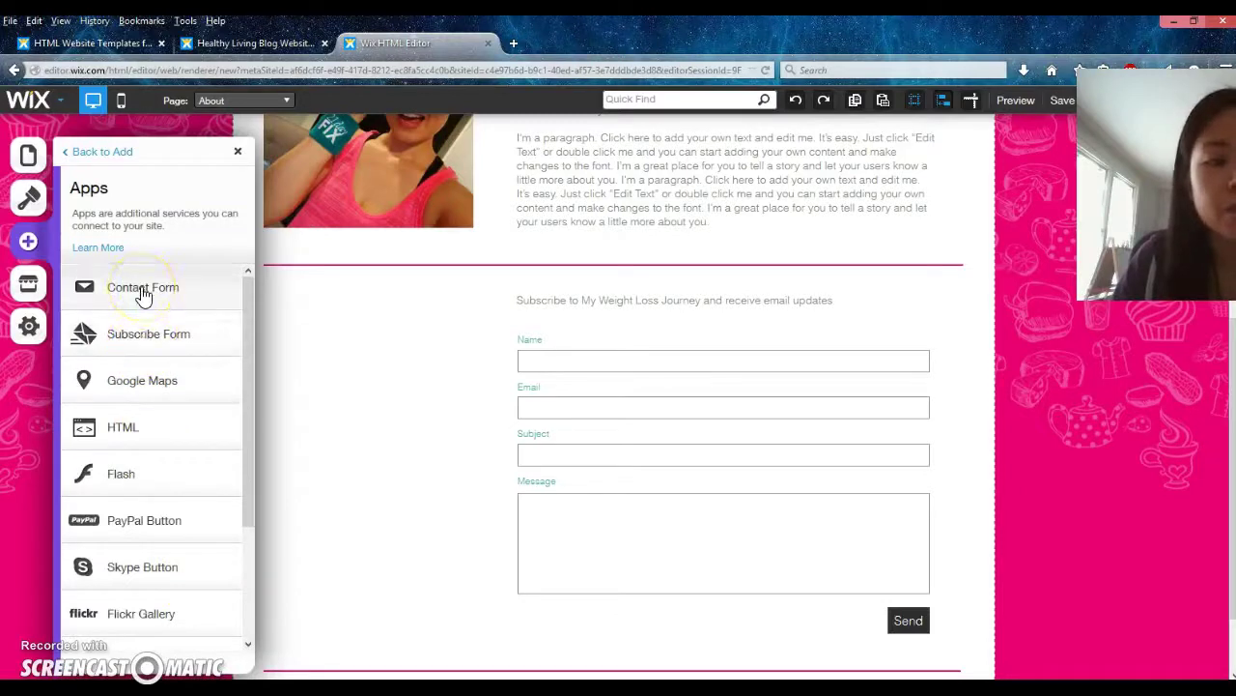
{"action": "left_click", "coordinate": [142, 294]}
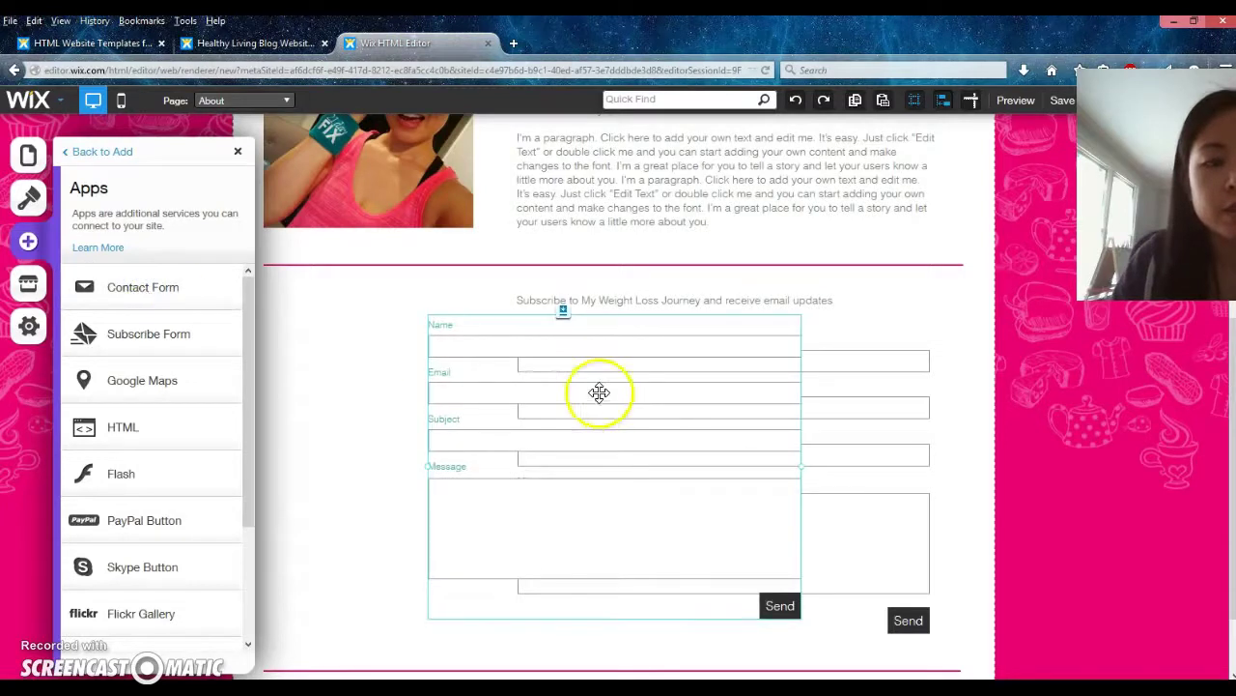
{"action": "mouse_move", "coordinate": [692, 398]}
{"action": "left_mouse_down"}
{"action": "mouse_move", "coordinate": [551, 403]}
{"action": "mouse_move", "coordinate": [483, 442]}
{"action": "mouse_move", "coordinate": [654, 447]}
{"action": "mouse_move", "coordinate": [675, 396]}
{"action": "left_mouse_up"}
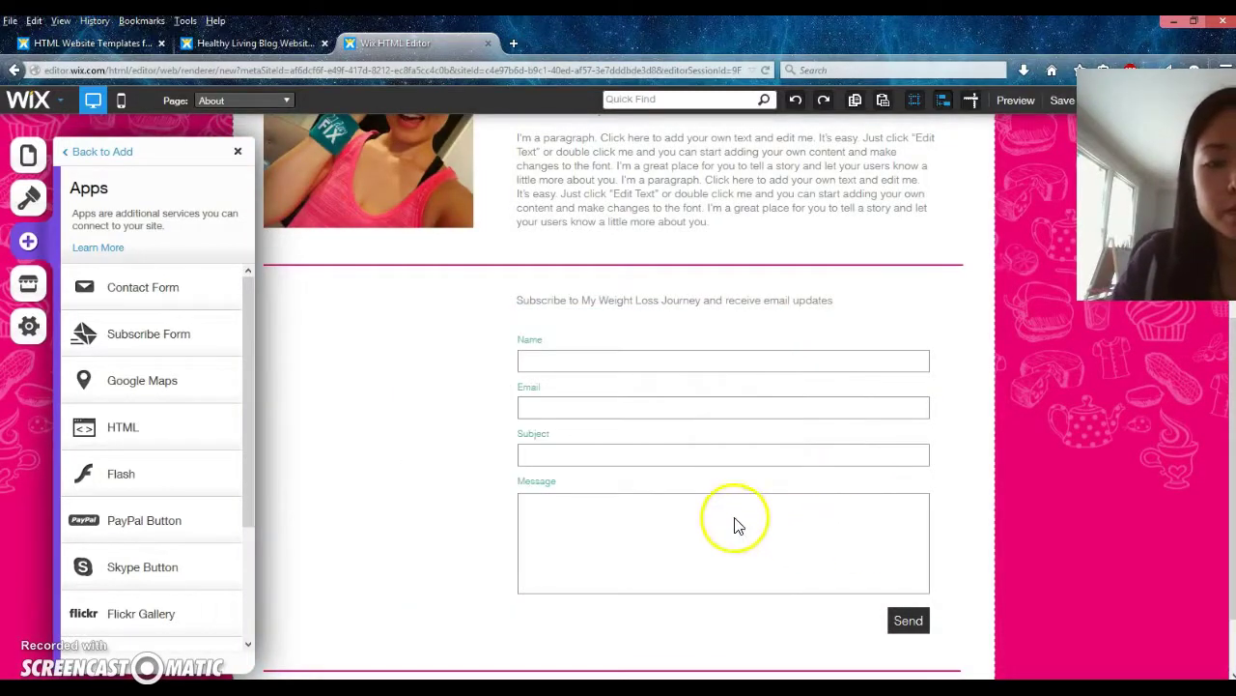
Add a trial Subscribe Form, move it left, then delete it from the page
{"action": "left_click", "coordinate": [121, 340]}
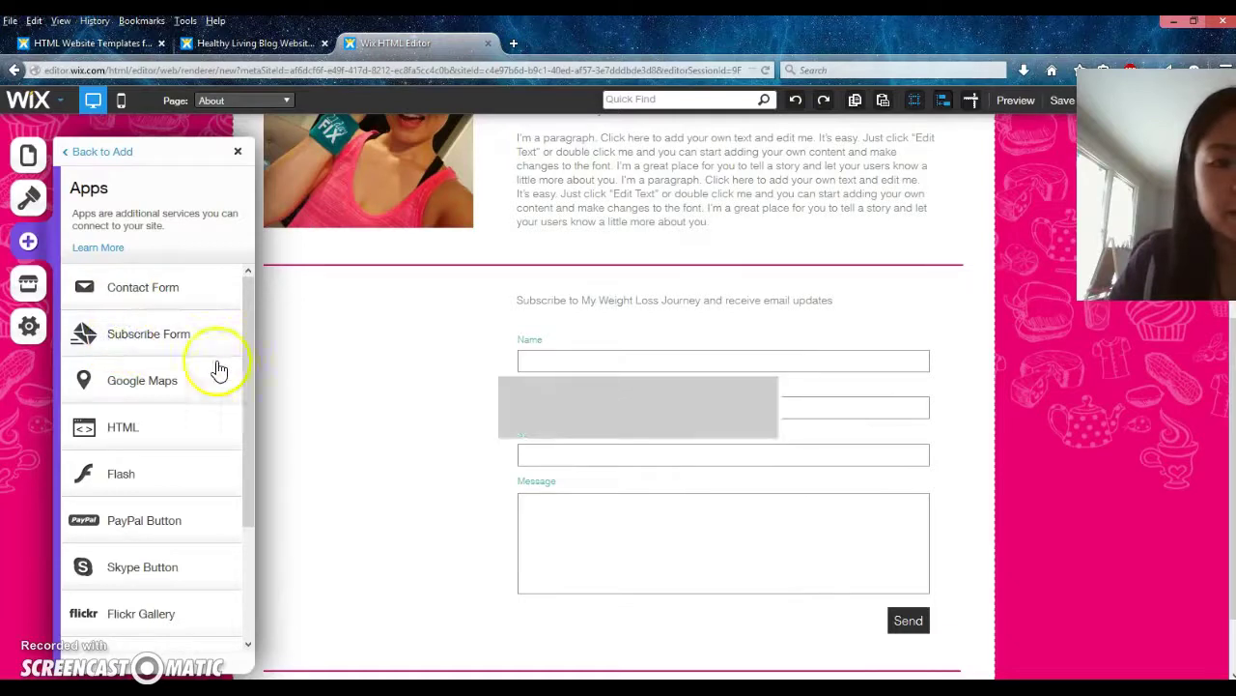
{"action": "left_click", "coordinate": [755, 497]}
{"action": "left_click_drag", "start_coordinate": [767, 496], "coordinate": [608, 413]}
{"action": "left_click_drag", "start_coordinate": [513, 423], "coordinate": [499, 443]}
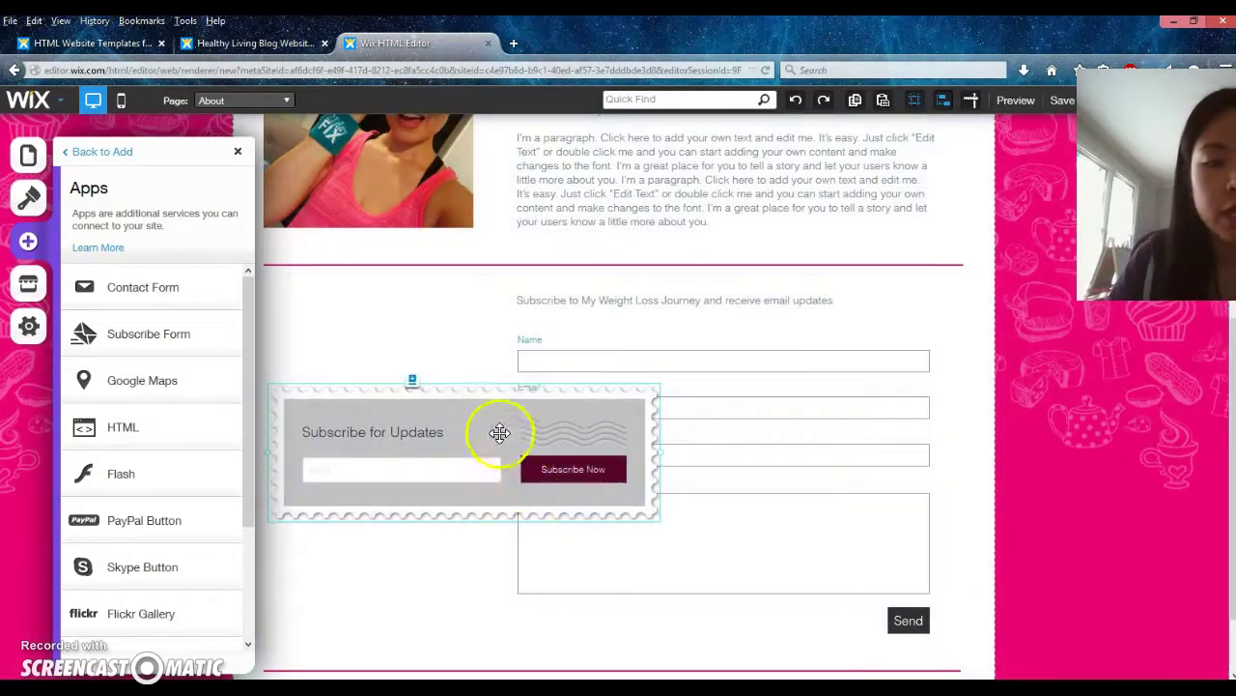
{"action": "right_click", "coordinate": [585, 417]}
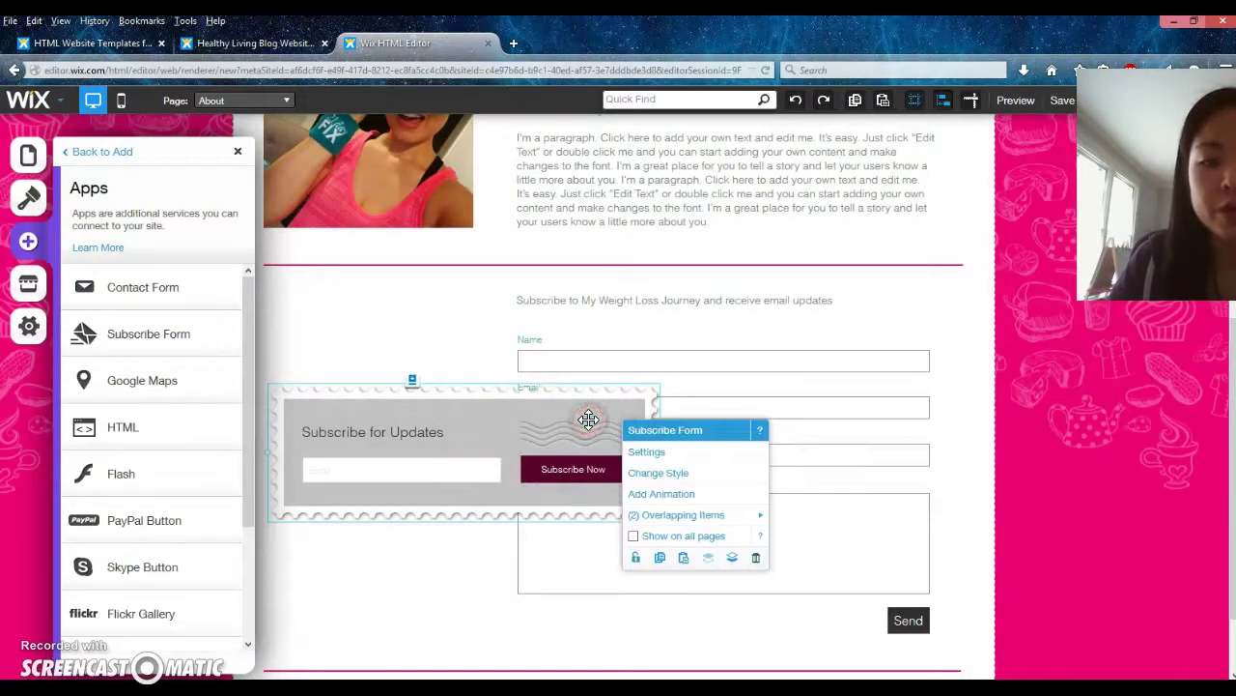
{"action": "left_click", "coordinate": [844, 580]}
{"action": "key", "text": "Delete"}
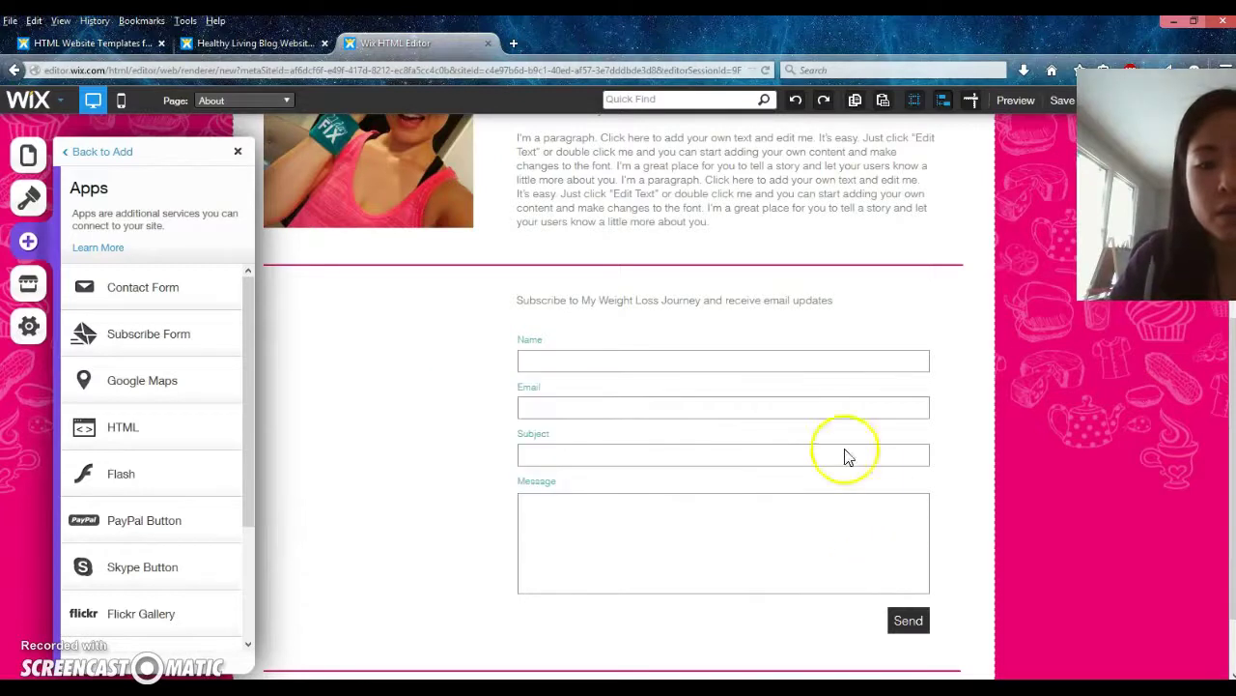
Review the contact form's Email To address and Customize Form Fields in its Settings
{"action": "left_click", "coordinate": [758, 386]}
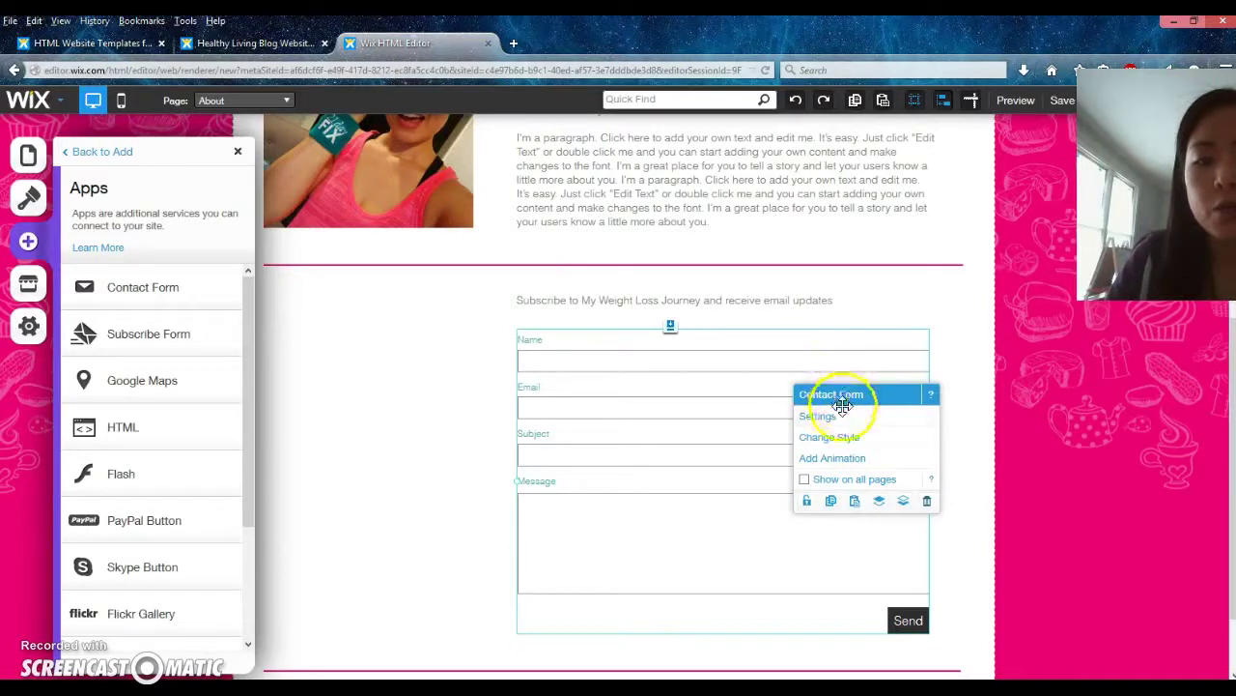
{"action": "left_click", "coordinate": [828, 420]}
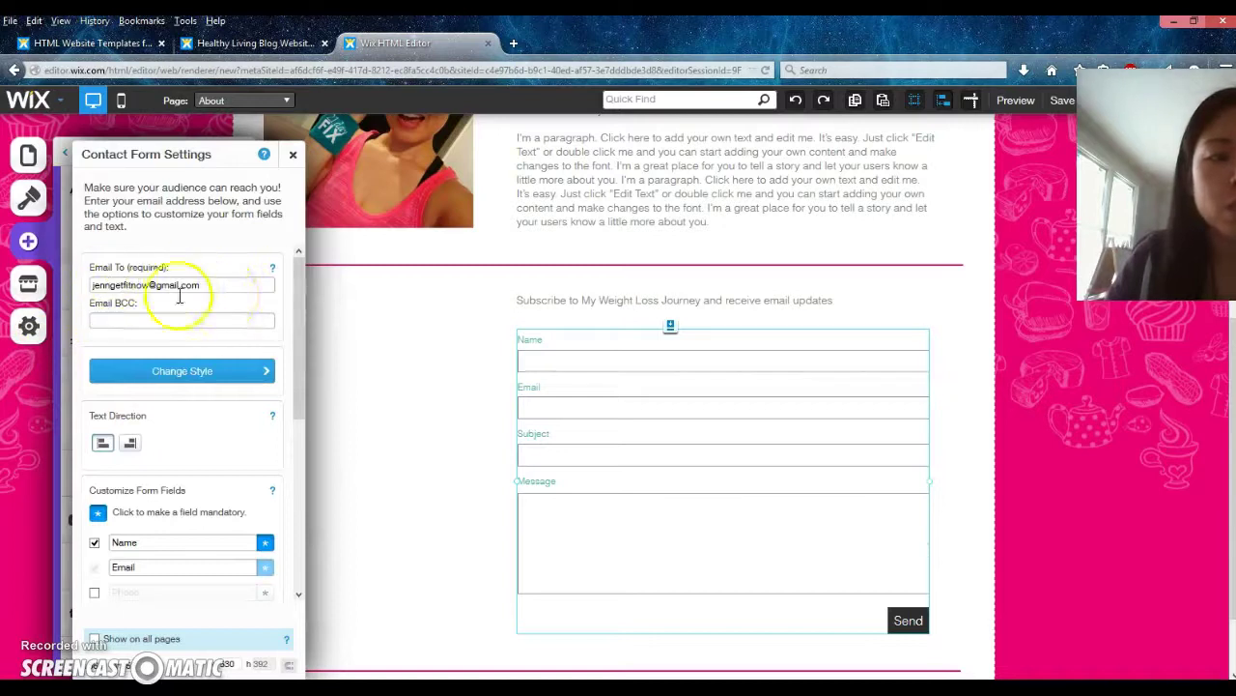
{"action": "scroll", "coordinate": [273, 300], "scroll_direction": "down", "scroll_amount": 1}
{"action": "scroll", "coordinate": [275, 302], "scroll_direction": "down", "scroll_amount": 4}
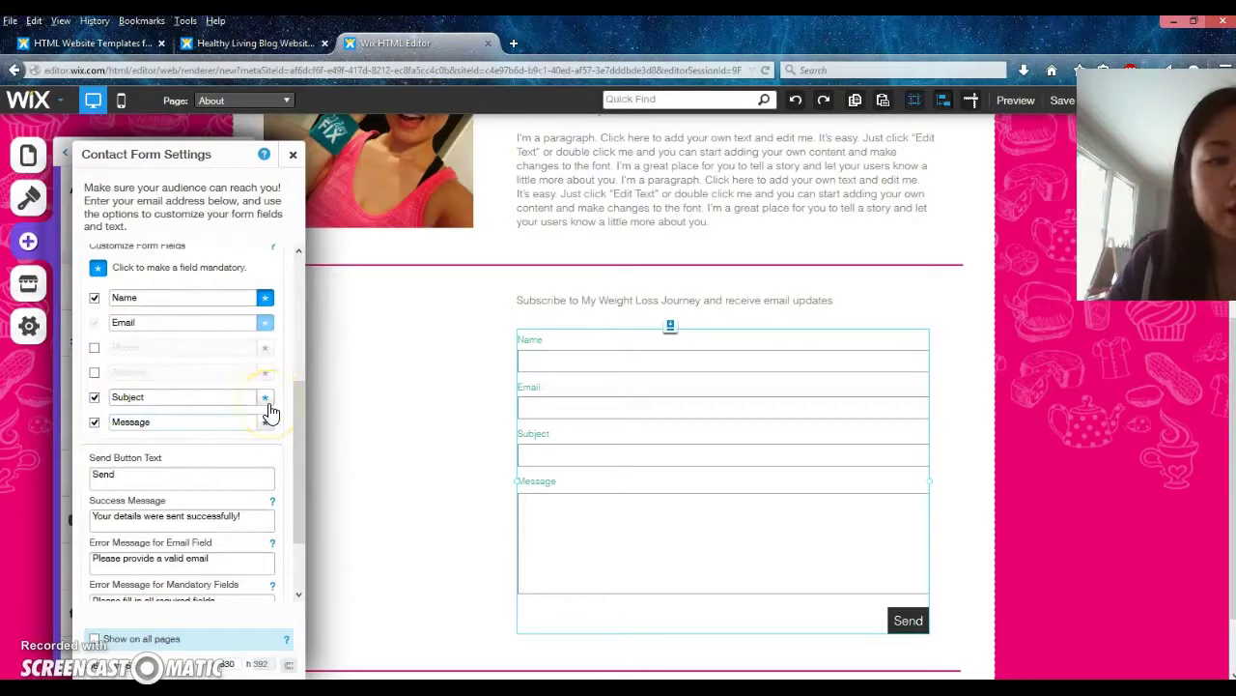
{"action": "scroll", "coordinate": [257, 510], "scroll_direction": "down", "scroll_amount": 4}
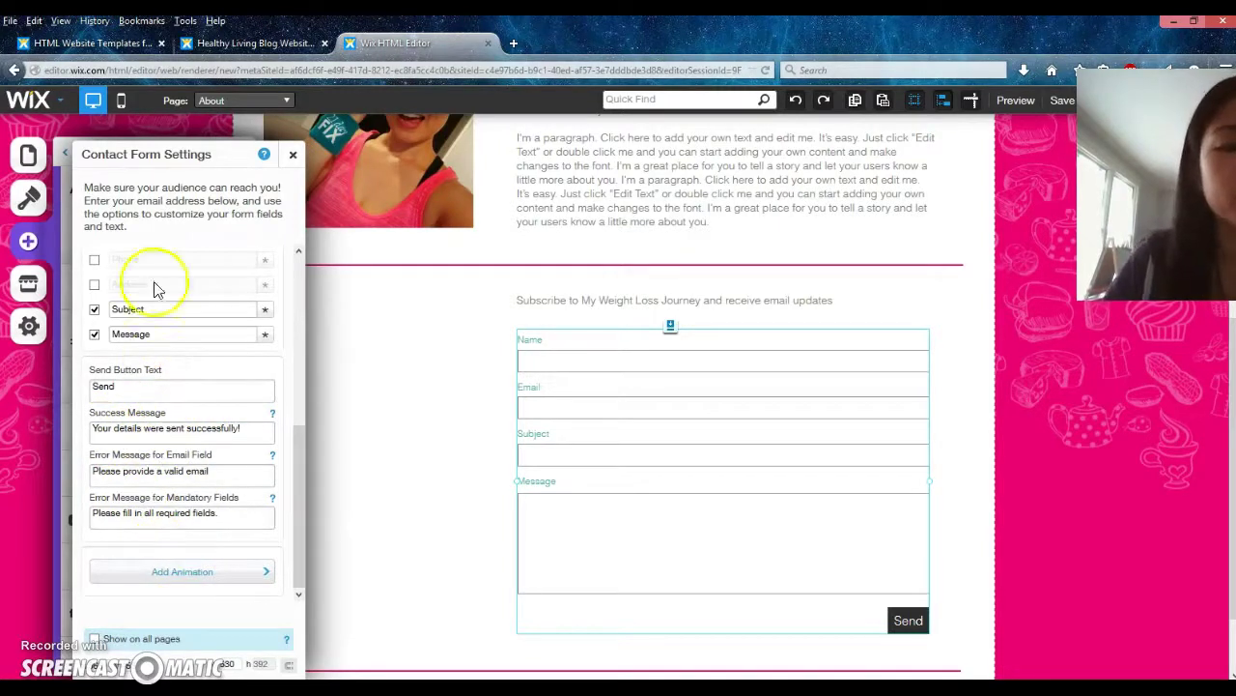
Close the contact form settings and the Apps panel to reveal the site header
{"action": "left_click", "coordinate": [293, 154]}
{"action": "left_click", "coordinate": [234, 155]}
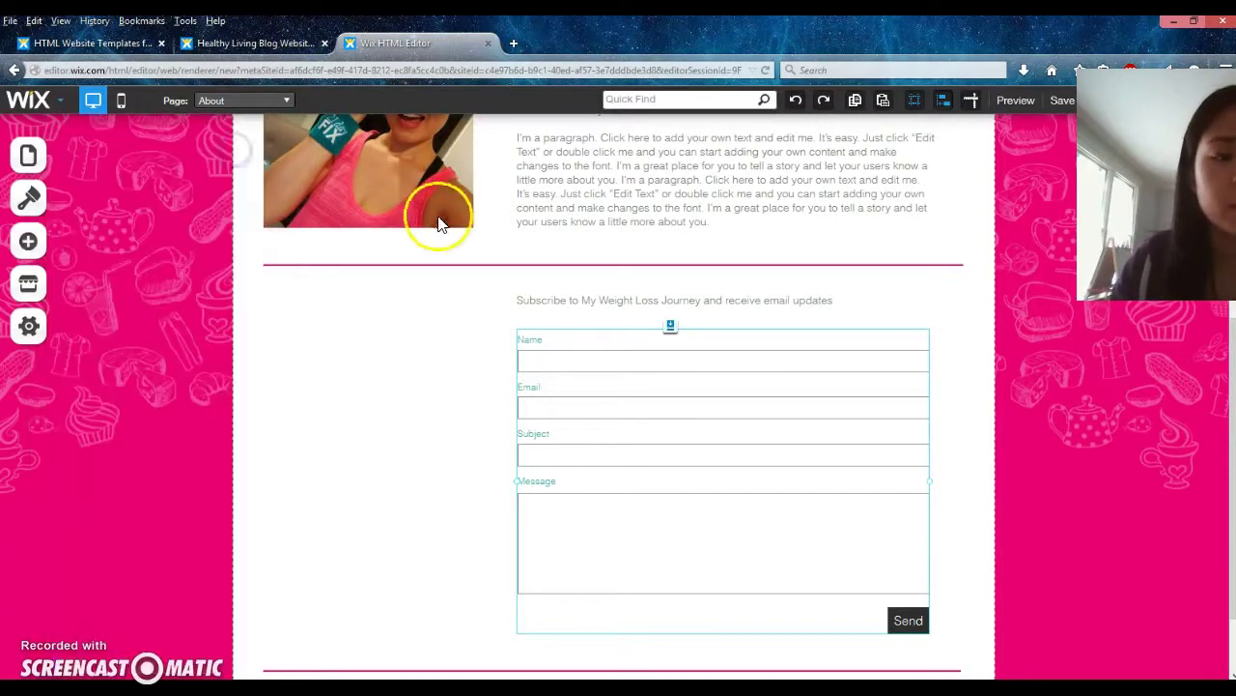
{"action": "scroll", "coordinate": [580, 261], "scroll_direction": "up", "scroll_amount": 5}
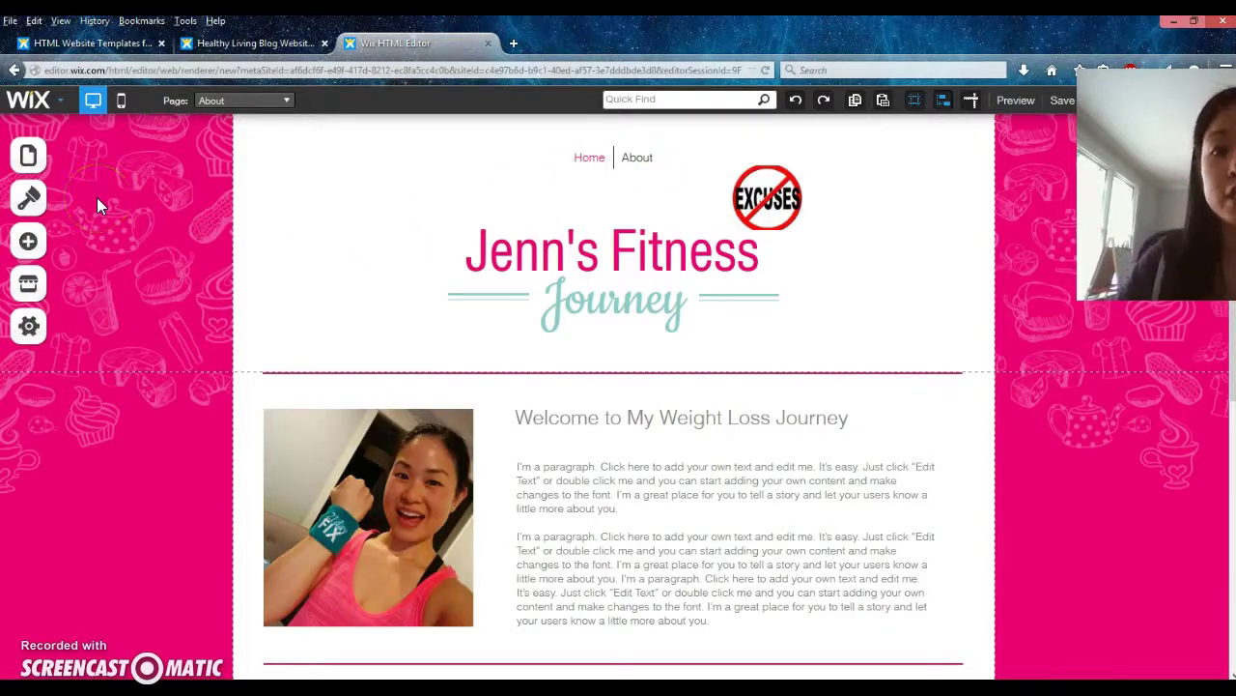
Start a new page from the Pages panel and browse layouts like Contact, Blog and Gallery
{"action": "left_click", "coordinate": [37, 157]}
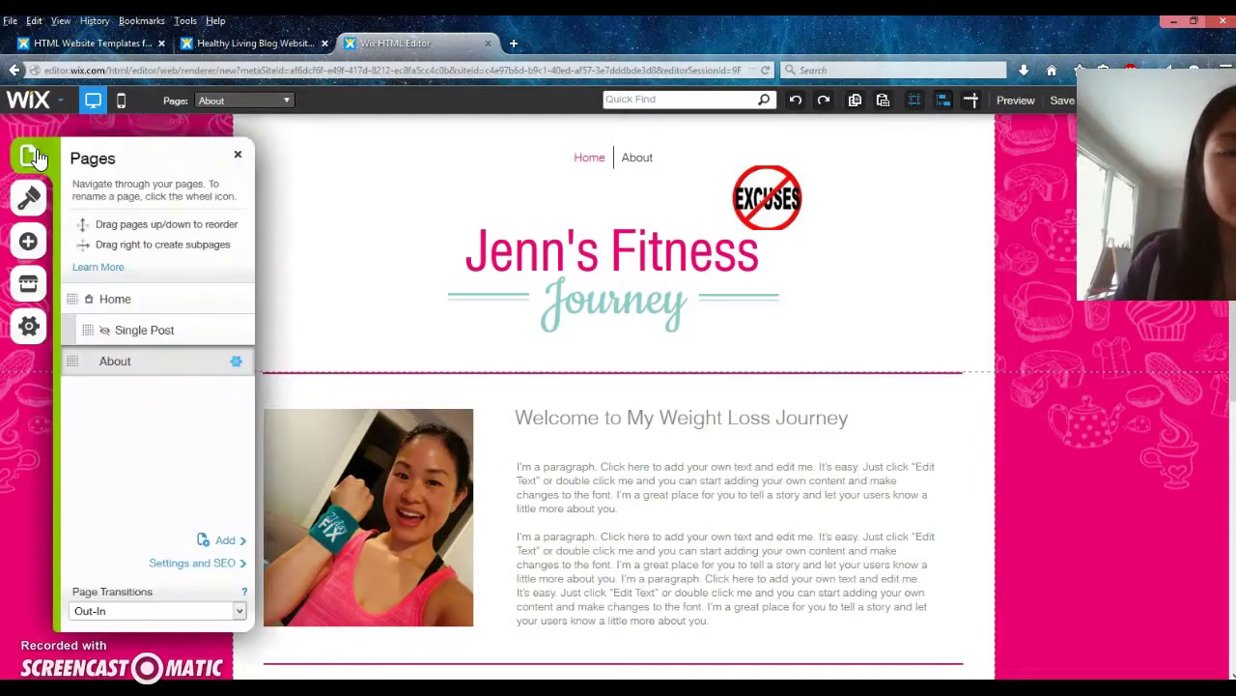
{"action": "left_click", "coordinate": [227, 543]}
{"action": "left_click", "coordinate": [309, 543]}
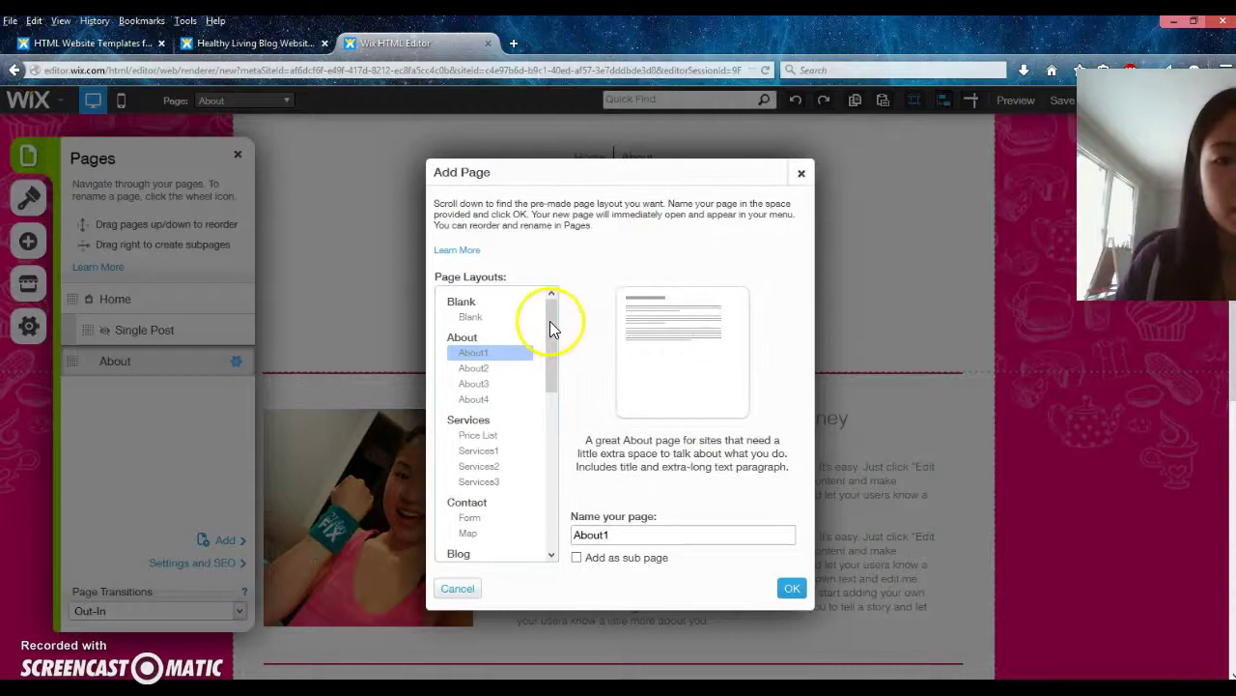
{"action": "left_click_drag", "start_coordinate": [550, 321], "coordinate": [537, 522]}
{"action": "left_click_drag", "start_coordinate": [553, 522], "coordinate": [551, 395]}
{"action": "right_click", "coordinate": [554, 354]}
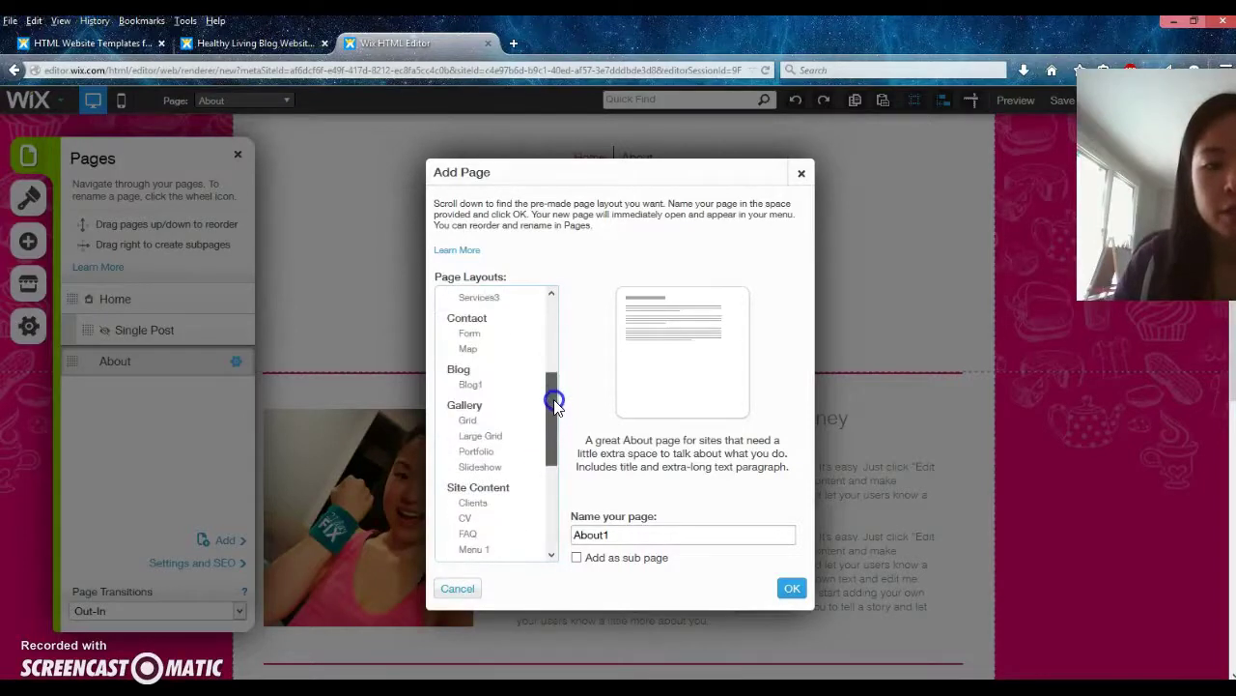
Create a page named 'Recipes' from the Gallery Portfolio layout
{"action": "left_click", "coordinate": [476, 455]}
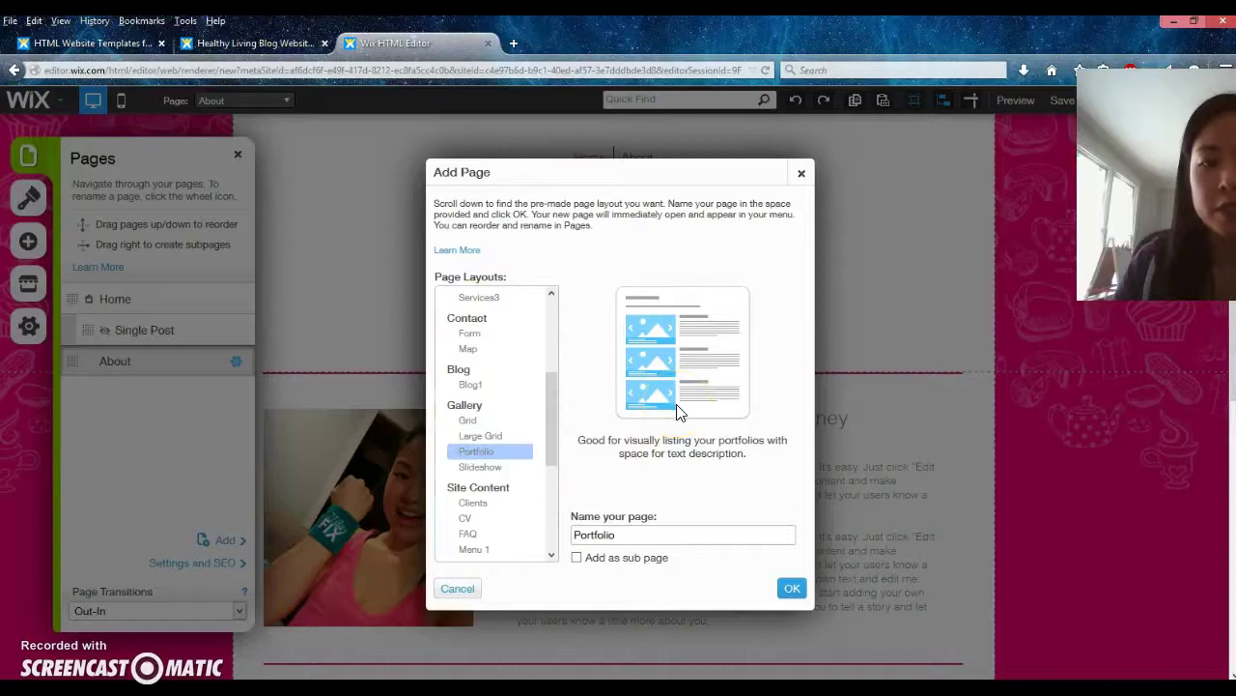
{"action": "double_click", "coordinate": [567, 526]}
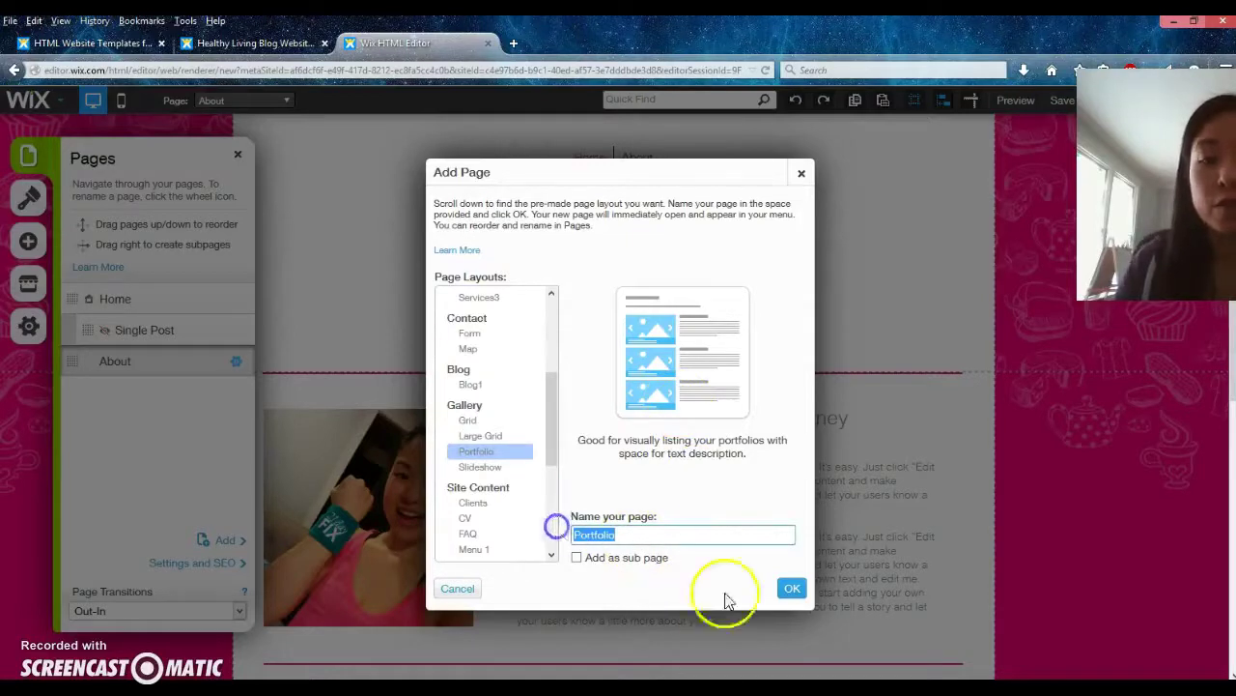
{"action": "type", "text": "Recipes"}
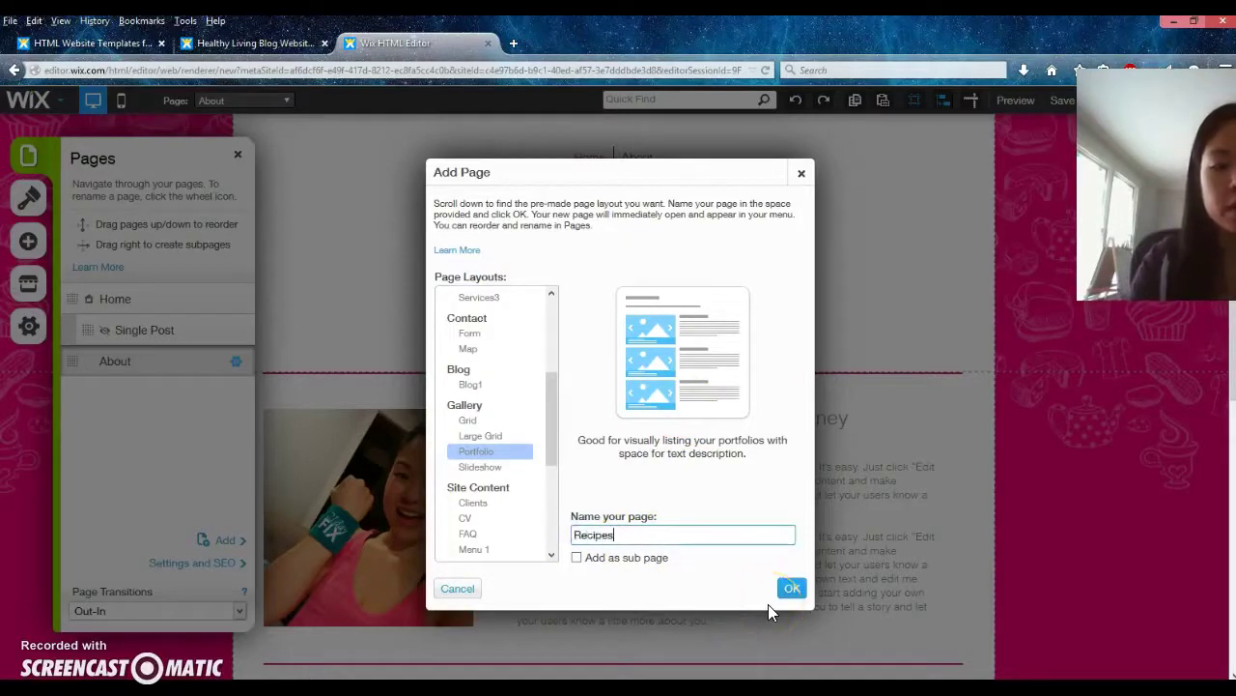
{"action": "left_click", "coordinate": [791, 588]}
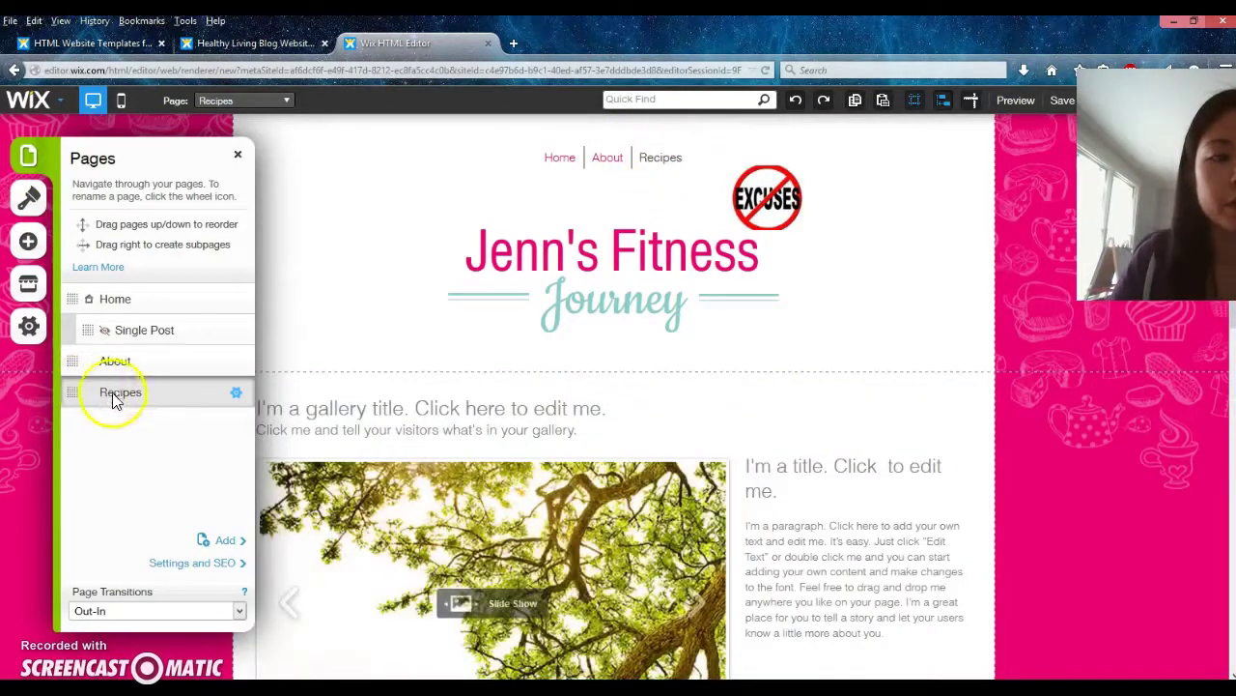
Close the Pages panel and scroll through the Recipes page's paragraph text blocks
{"action": "left_click", "coordinate": [240, 161]}
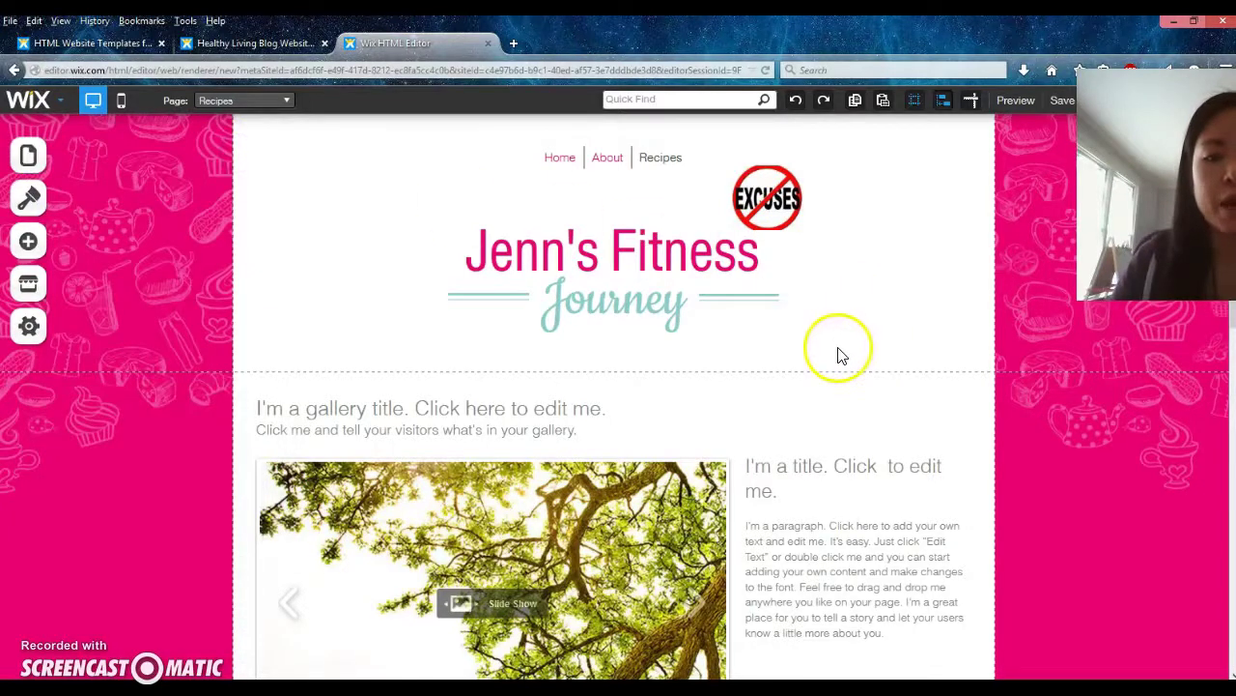
{"action": "scroll", "coordinate": [831, 367], "scroll_direction": "down", "scroll_amount": 3}
{"action": "left_click", "coordinate": [823, 376]}
{"action": "scroll", "coordinate": [823, 391], "scroll_direction": "down", "scroll_amount": 3}
{"action": "left_click", "coordinate": [823, 410]}
{"action": "scroll", "coordinate": [821, 415], "scroll_direction": "down", "scroll_amount": 3}
{"action": "scroll", "coordinate": [817, 415], "scroll_direction": "up", "scroll_amount": 8}
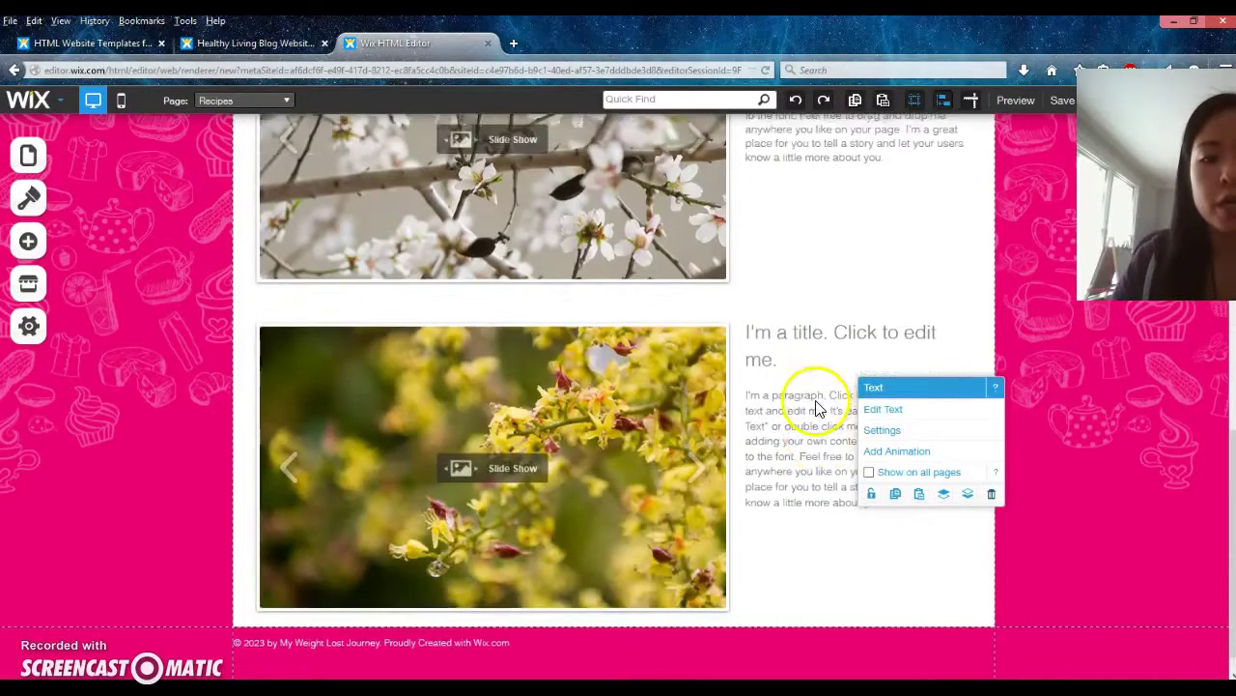
{"action": "scroll", "coordinate": [810, 390], "scroll_direction": "down", "scroll_amount": 3}
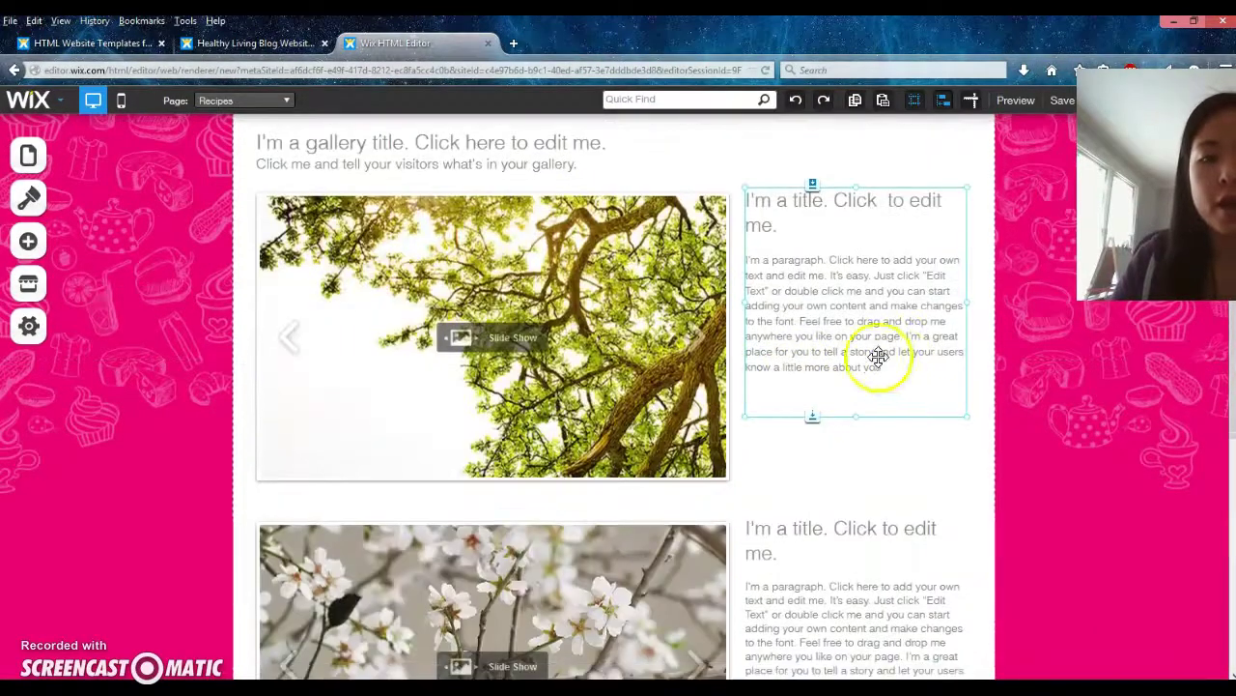
Select the top slideshow gallery and gallery title, briefly checking the Add panel
{"action": "left_click", "coordinate": [511, 269]}
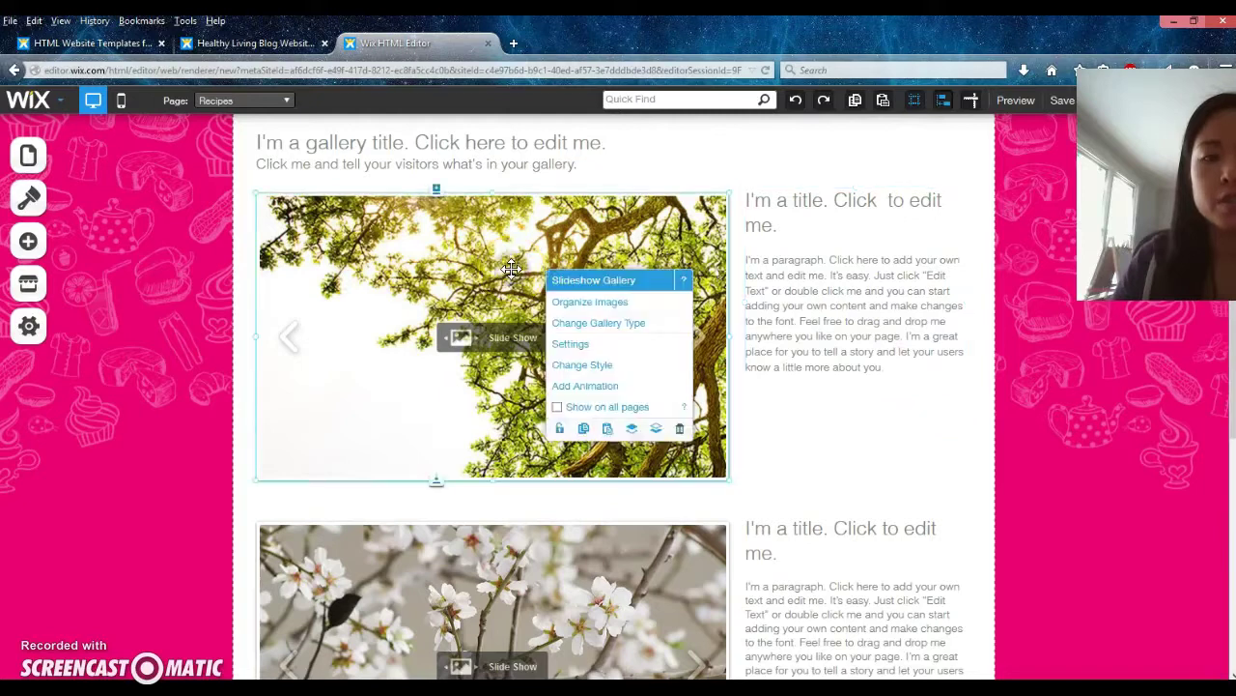
{"action": "left_click", "coordinate": [495, 254]}
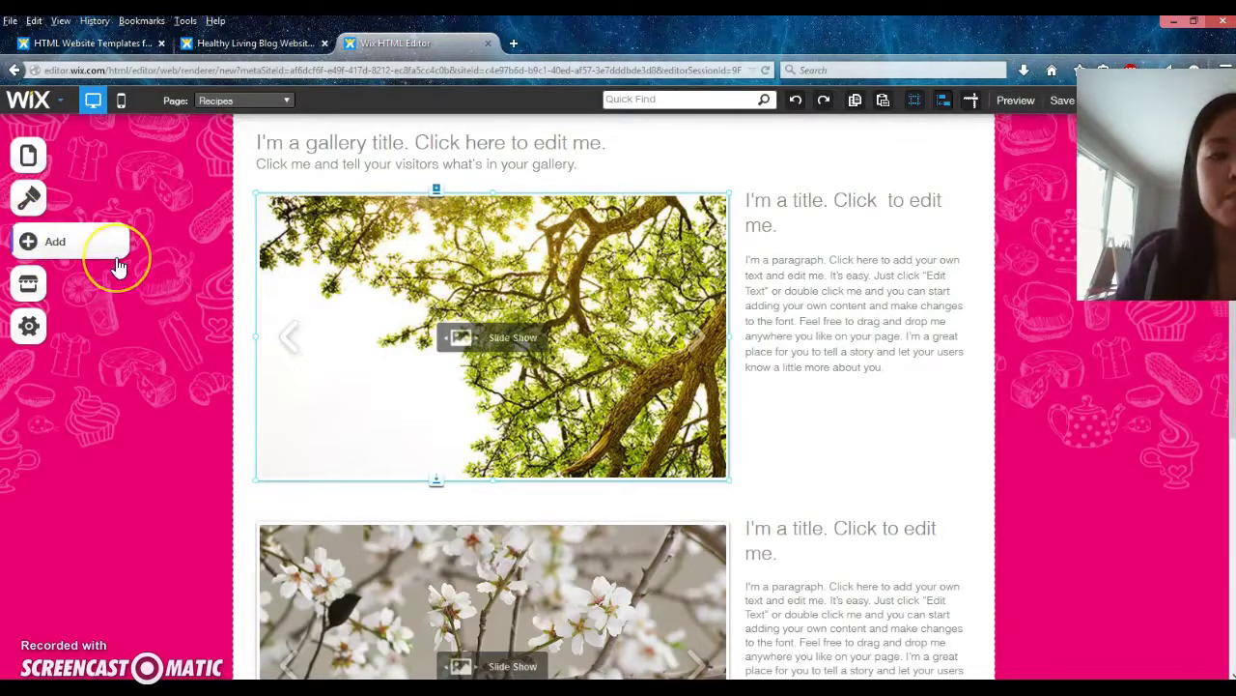
{"action": "left_click", "coordinate": [118, 261]}
{"action": "left_click", "coordinate": [112, 311]}
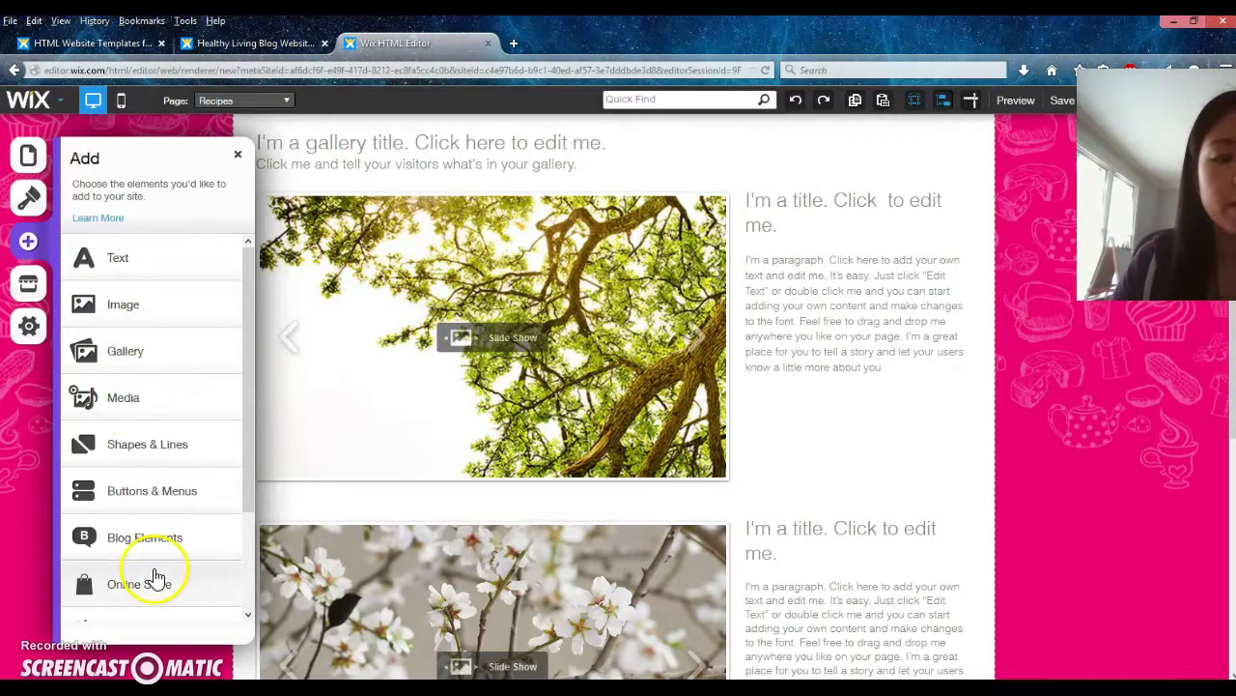
{"action": "left_click", "coordinate": [673, 164]}
{"action": "left_click", "coordinate": [612, 145]}
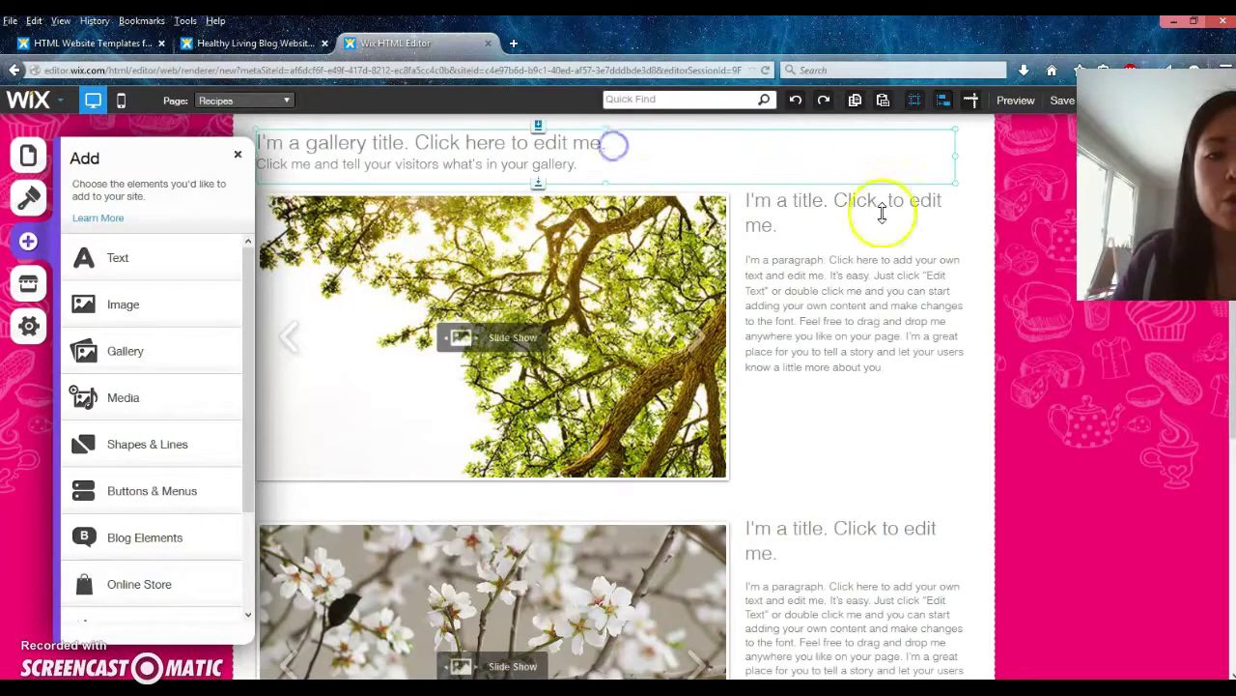
{"action": "left_click", "coordinate": [238, 155]}
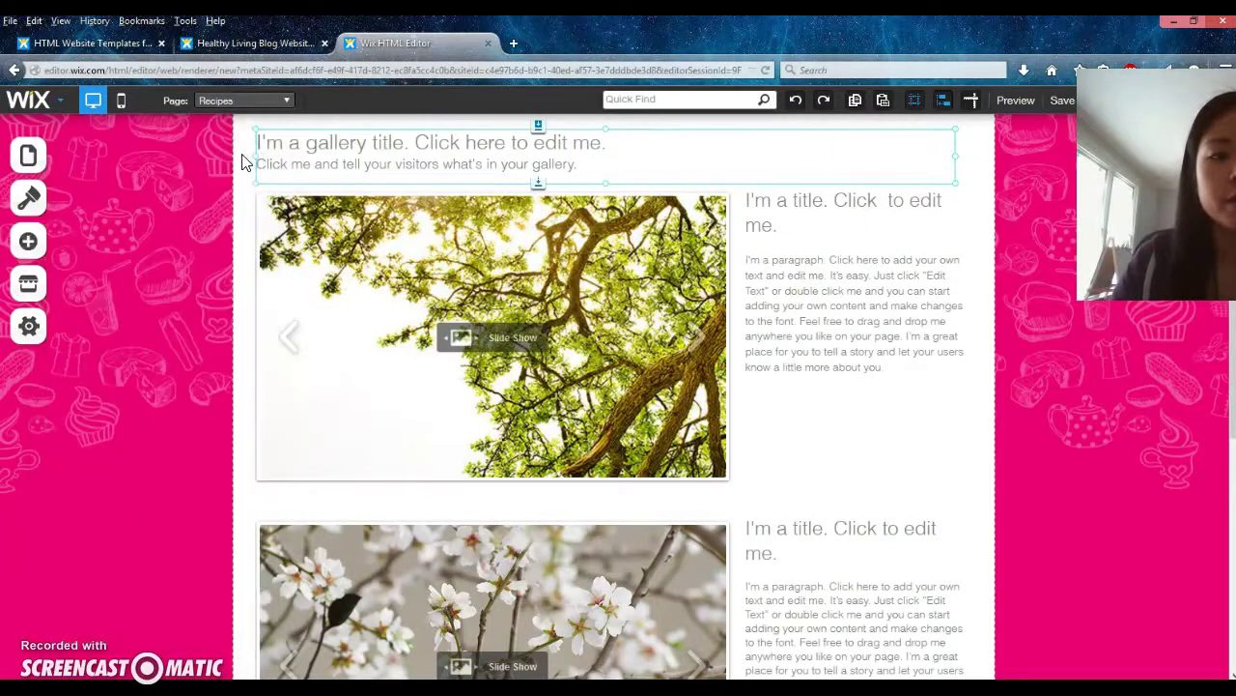
Delete the placeholder 'I'm a title' and paragraph text, keeping the gallery title
{"action": "left_click", "coordinate": [685, 243]}
{"action": "left_click", "coordinate": [799, 254]}
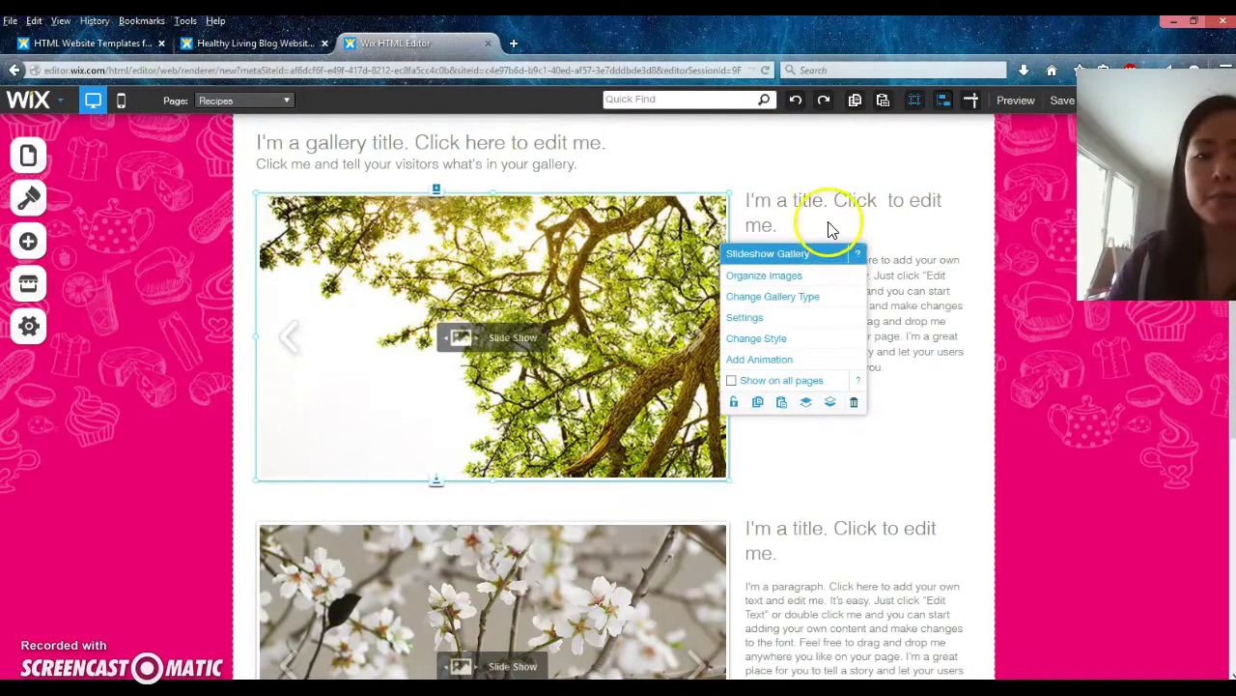
{"action": "left_click", "coordinate": [780, 217]}
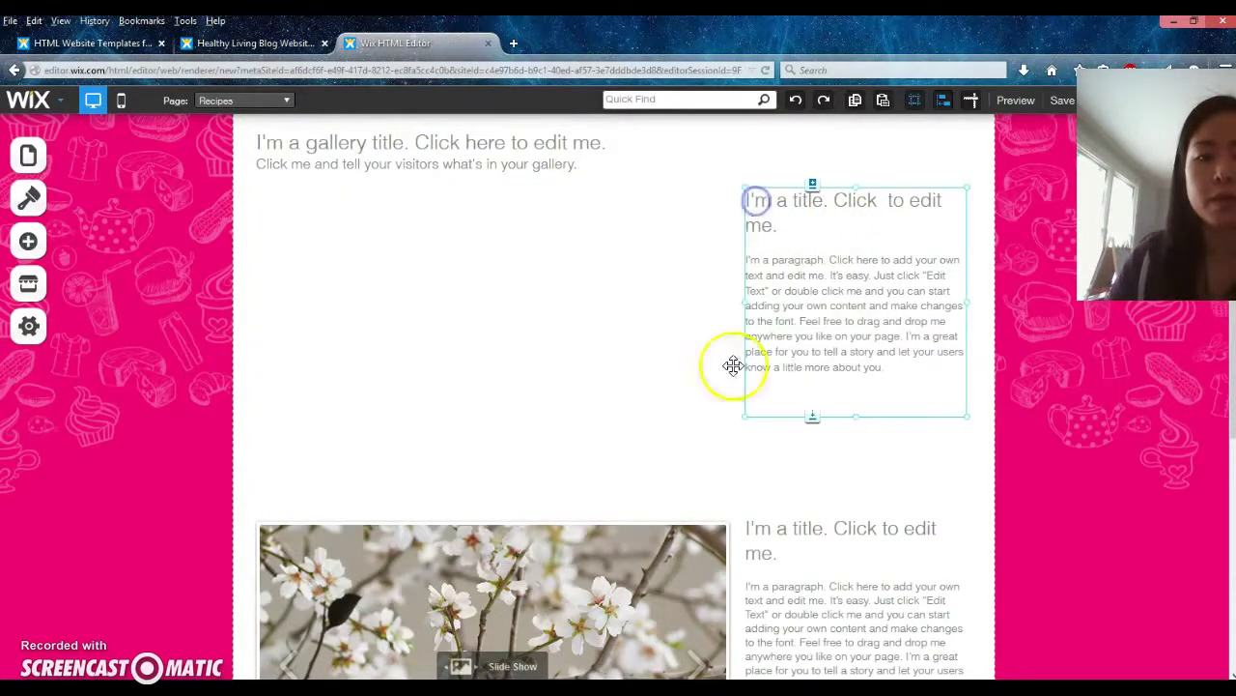
{"action": "left_click", "coordinate": [722, 537]}
{"action": "left_click", "coordinate": [822, 534]}
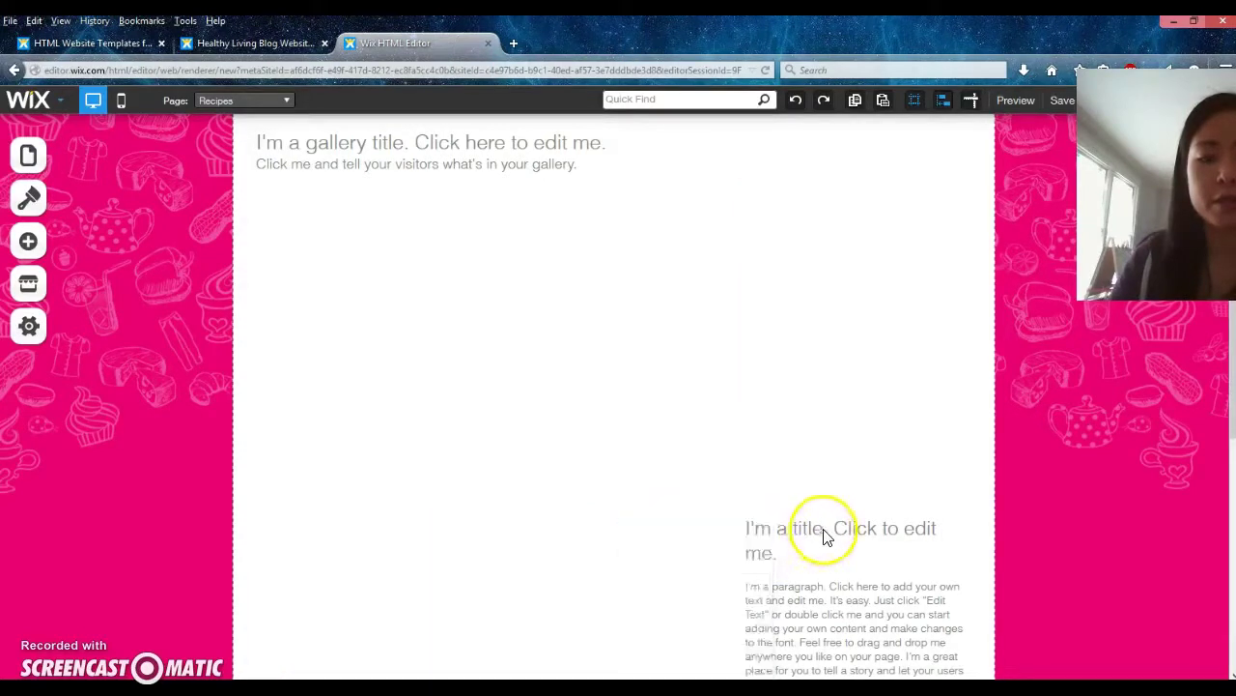
{"action": "left_click", "coordinate": [822, 529]}
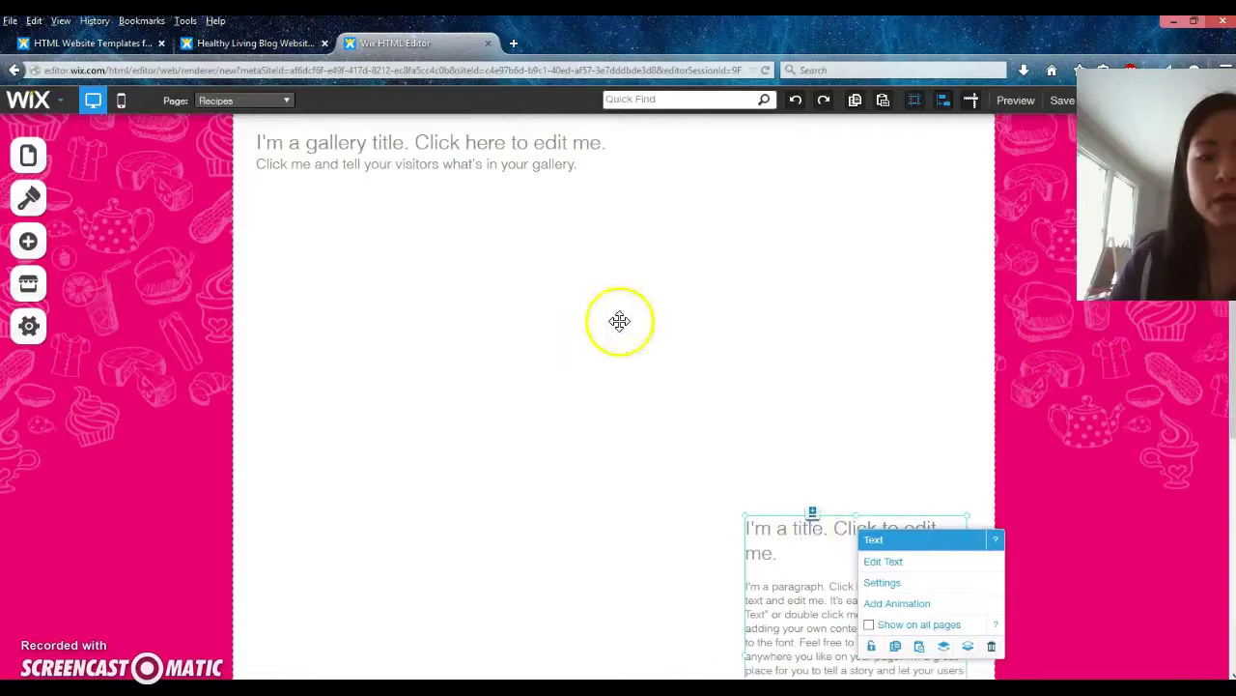
{"action": "left_click", "coordinate": [481, 144]}
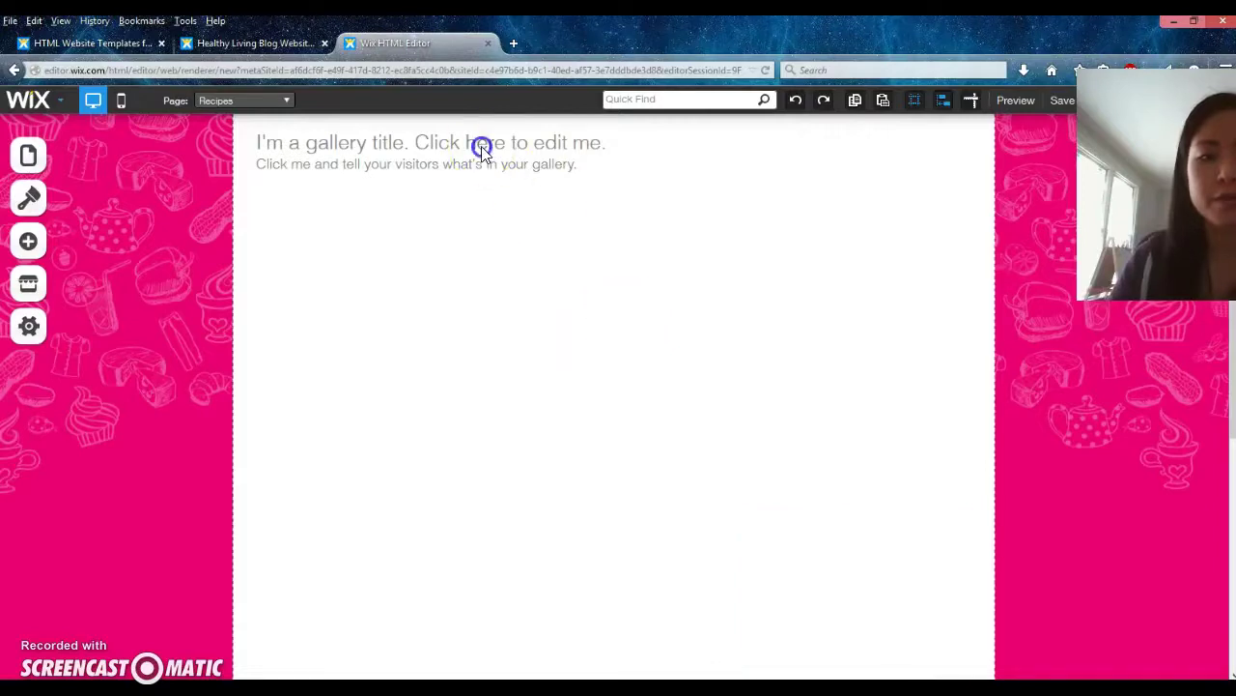
Filter the App Market to Social apps and view the Instagram Feed app details
{"action": "left_click", "coordinate": [29, 243]}
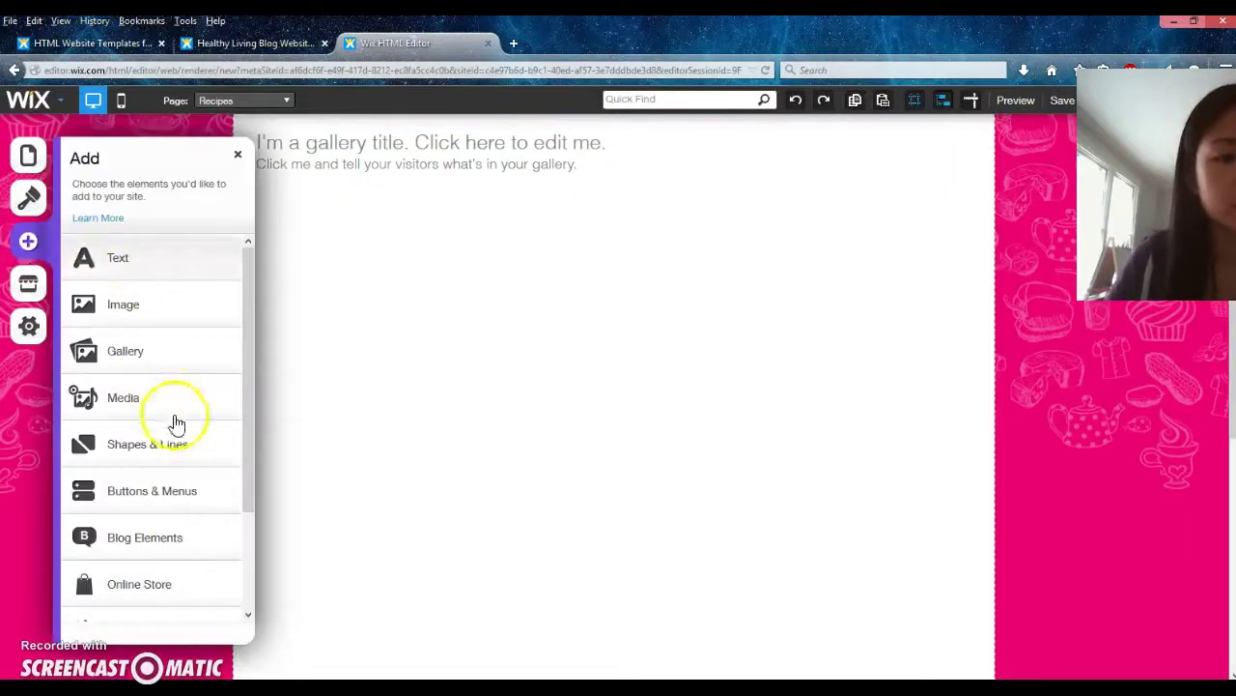
{"action": "left_click_drag", "start_coordinate": [245, 342], "coordinate": [249, 438]}
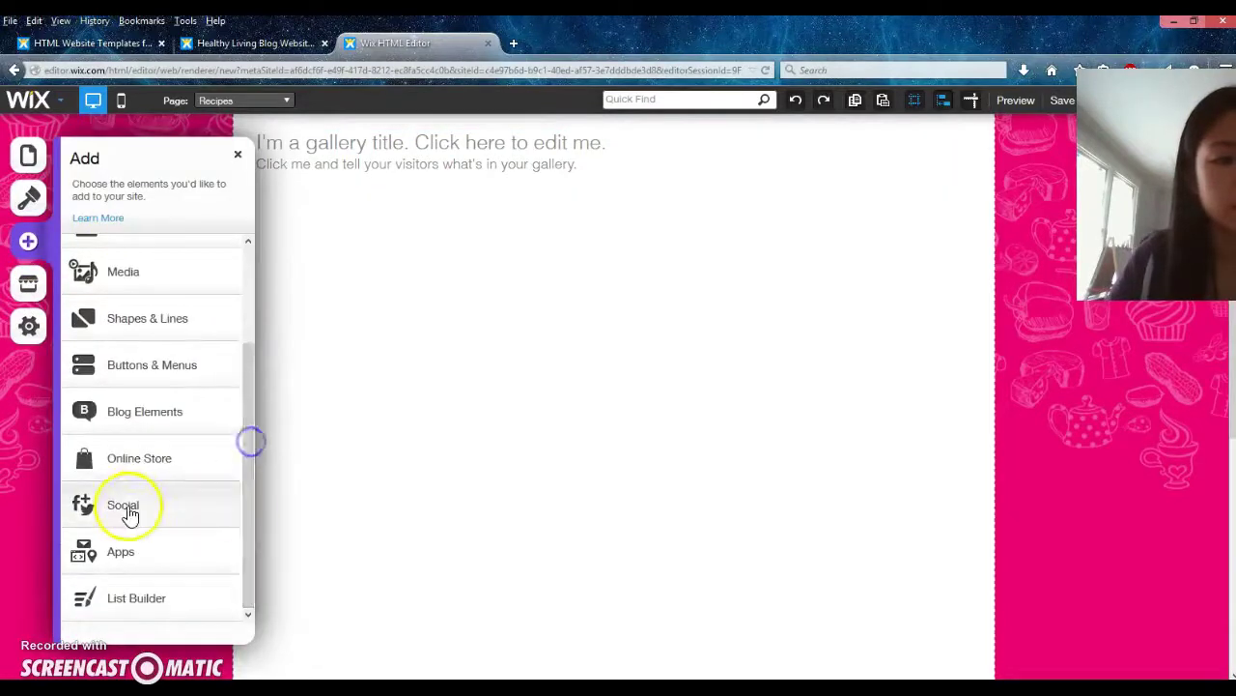
{"action": "left_click", "coordinate": [28, 285]}
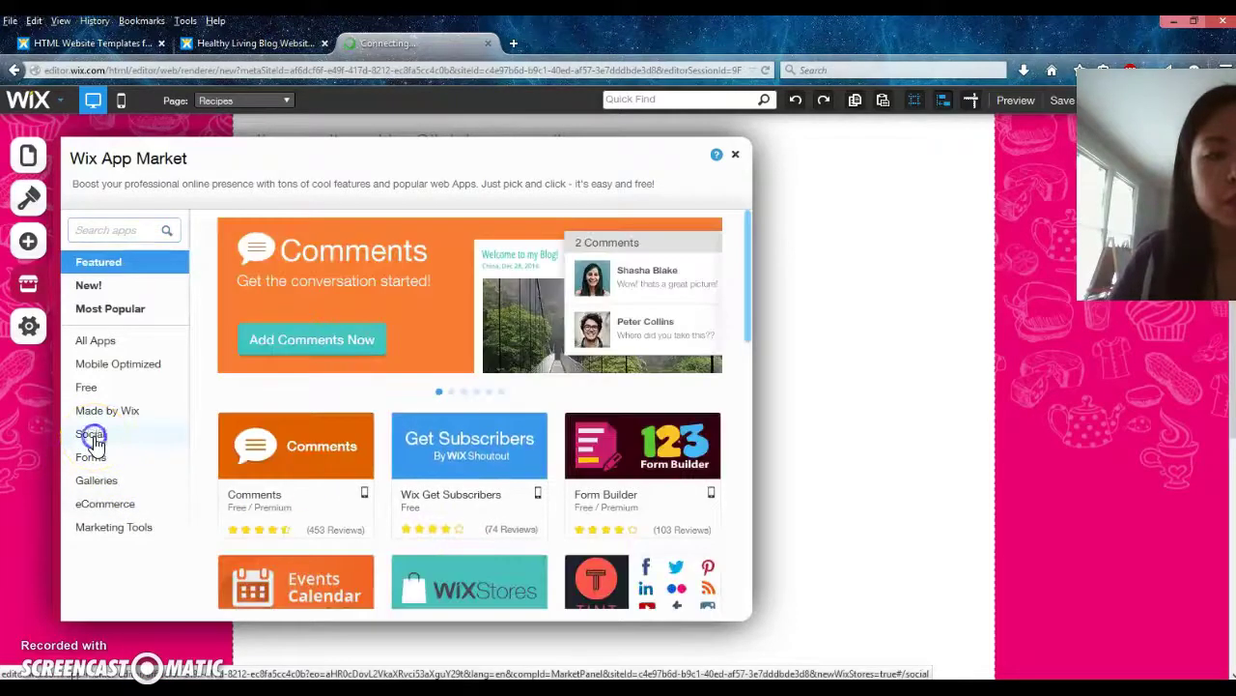
{"action": "left_click", "coordinate": [91, 437]}
{"action": "left_click", "coordinate": [571, 503]}
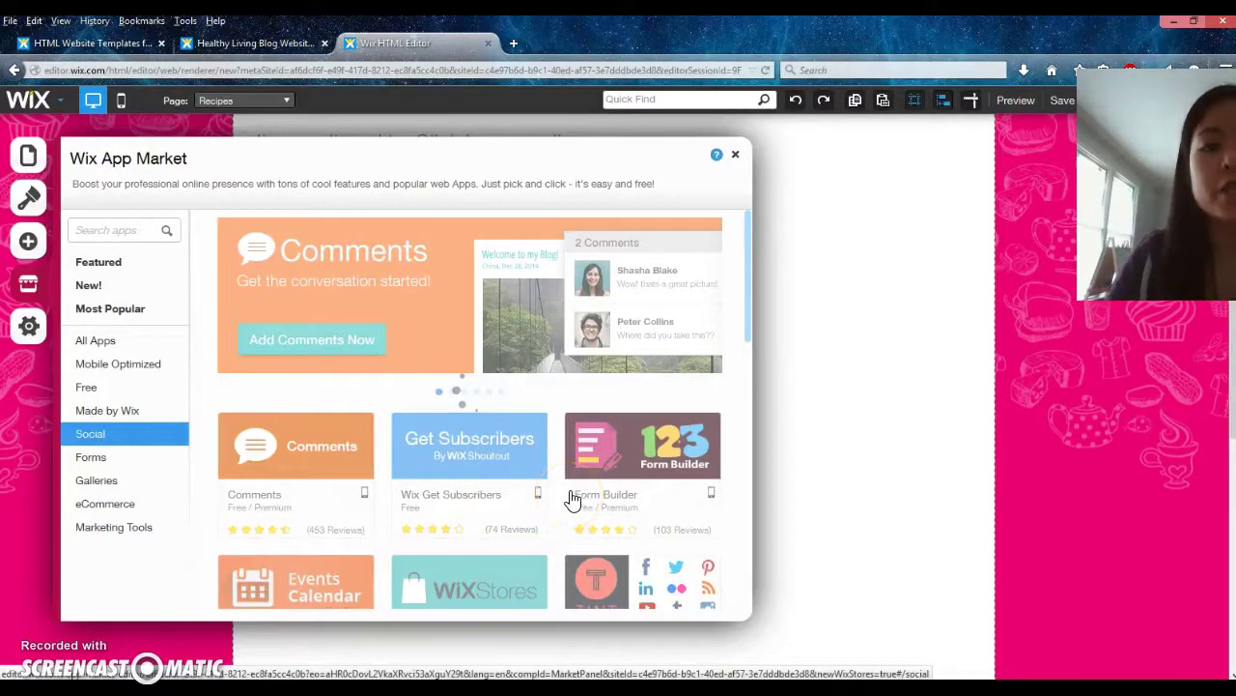
{"action": "left_click", "coordinate": [544, 439]}
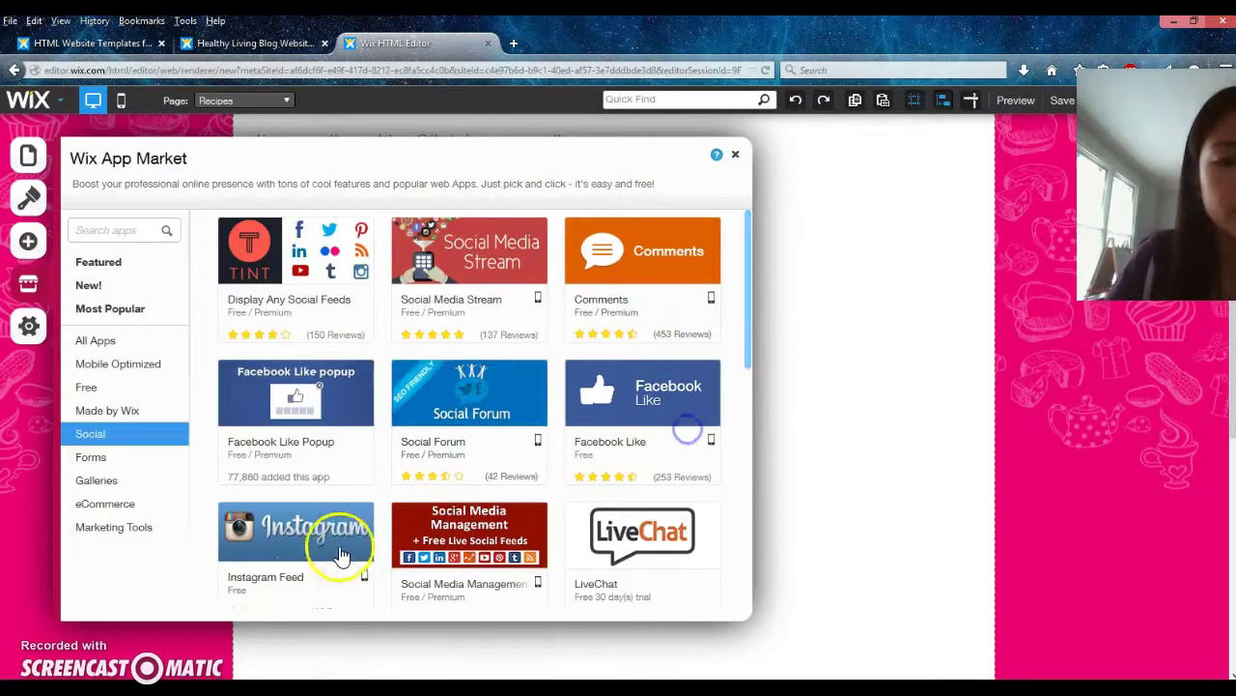
{"action": "left_click", "coordinate": [304, 536]}
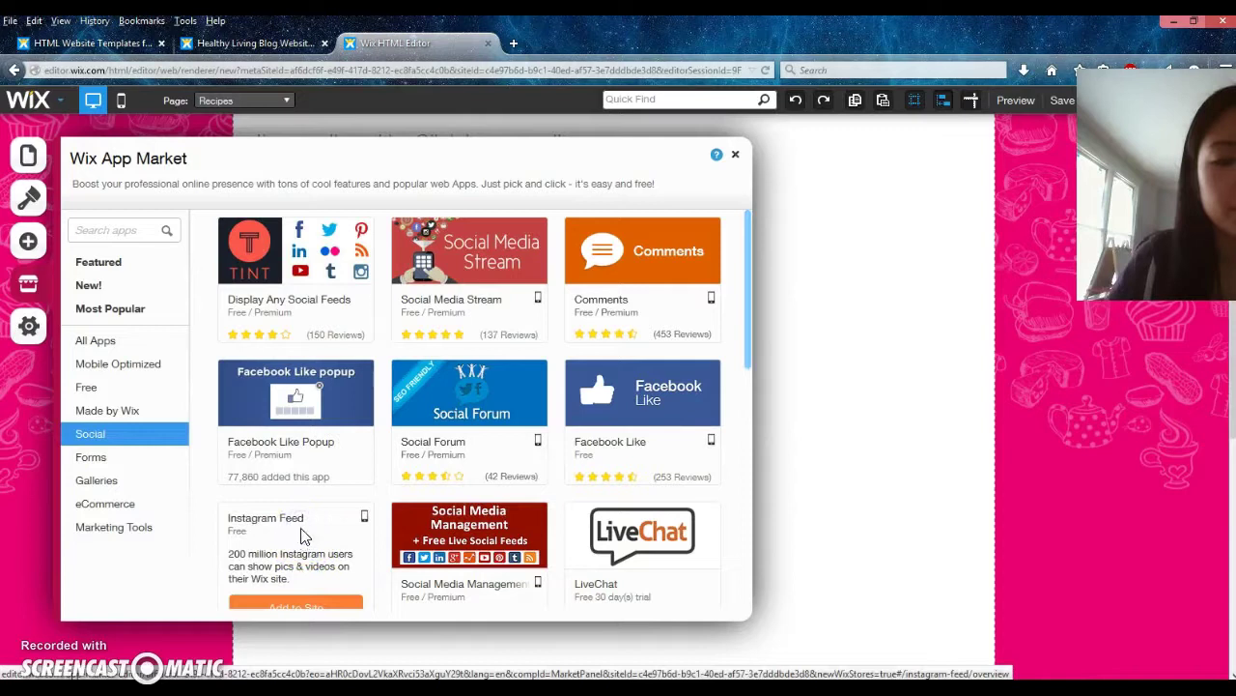
{"action": "left_click", "coordinate": [296, 604]}
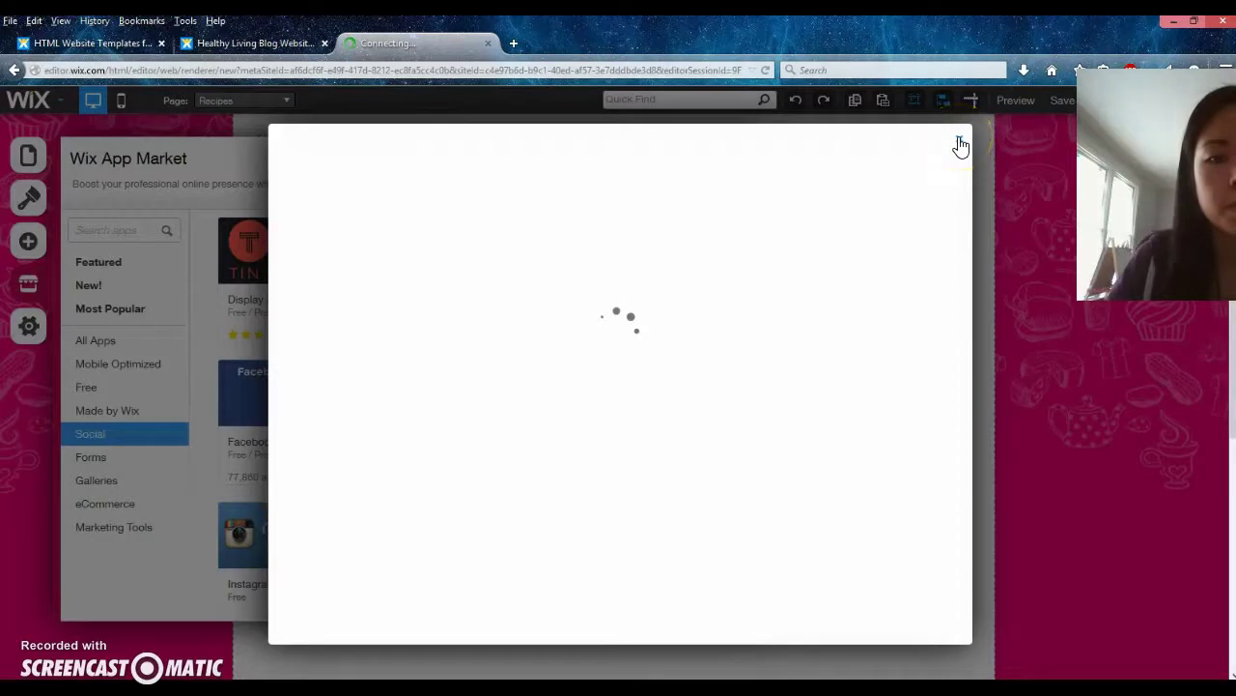
Add the Instagram Feed to the Recipes page and start Connect Account in its App Settings
{"action": "left_click", "coordinate": [908, 179]}
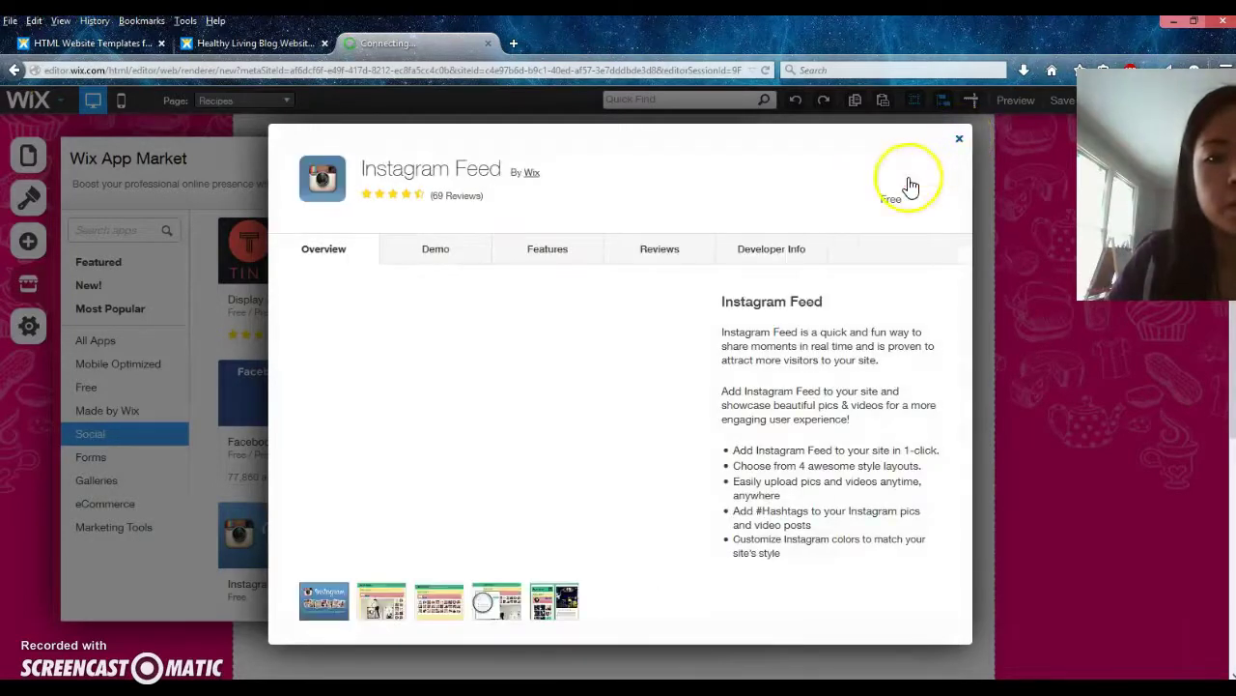
{"action": "left_click", "coordinate": [898, 182]}
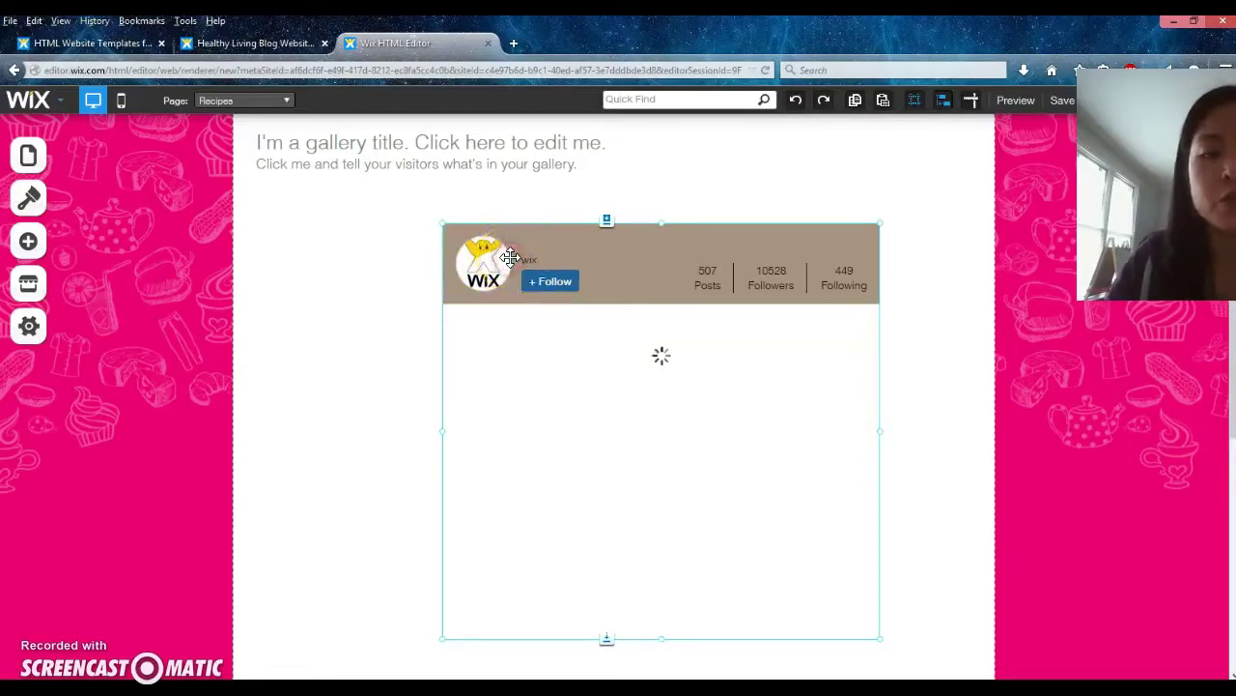
{"action": "left_click", "coordinate": [510, 256]}
{"action": "left_click", "coordinate": [570, 292]}
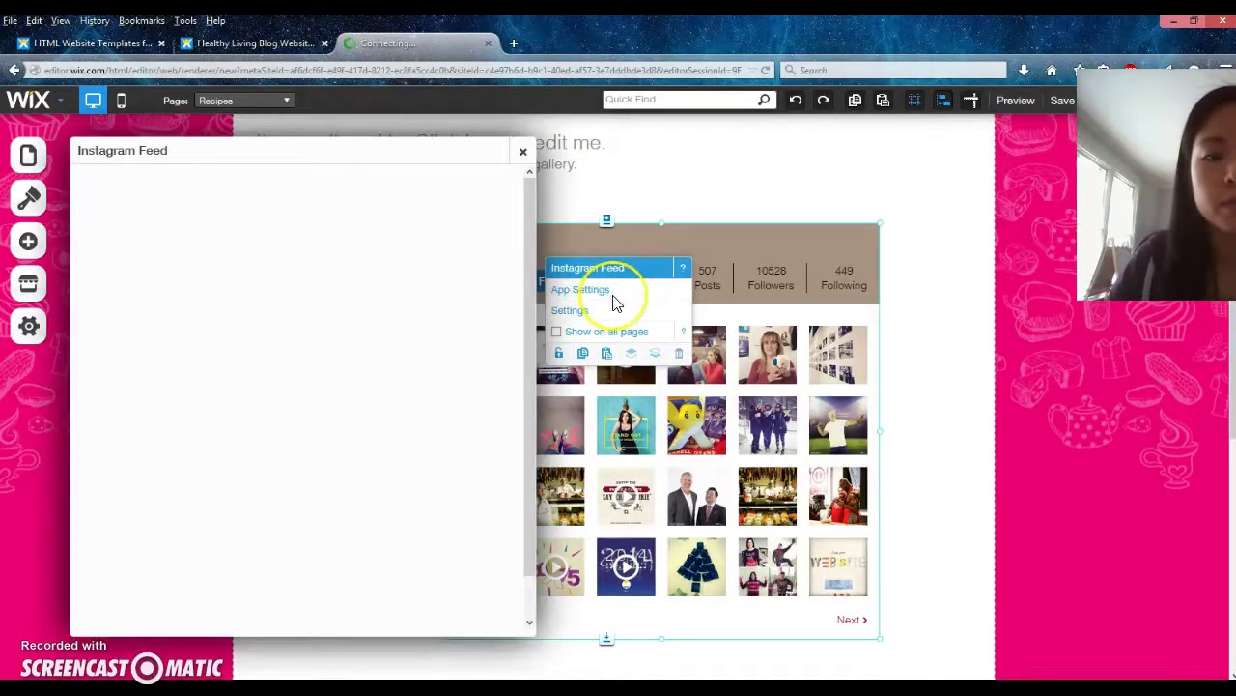
{"action": "left_click", "coordinate": [605, 294]}
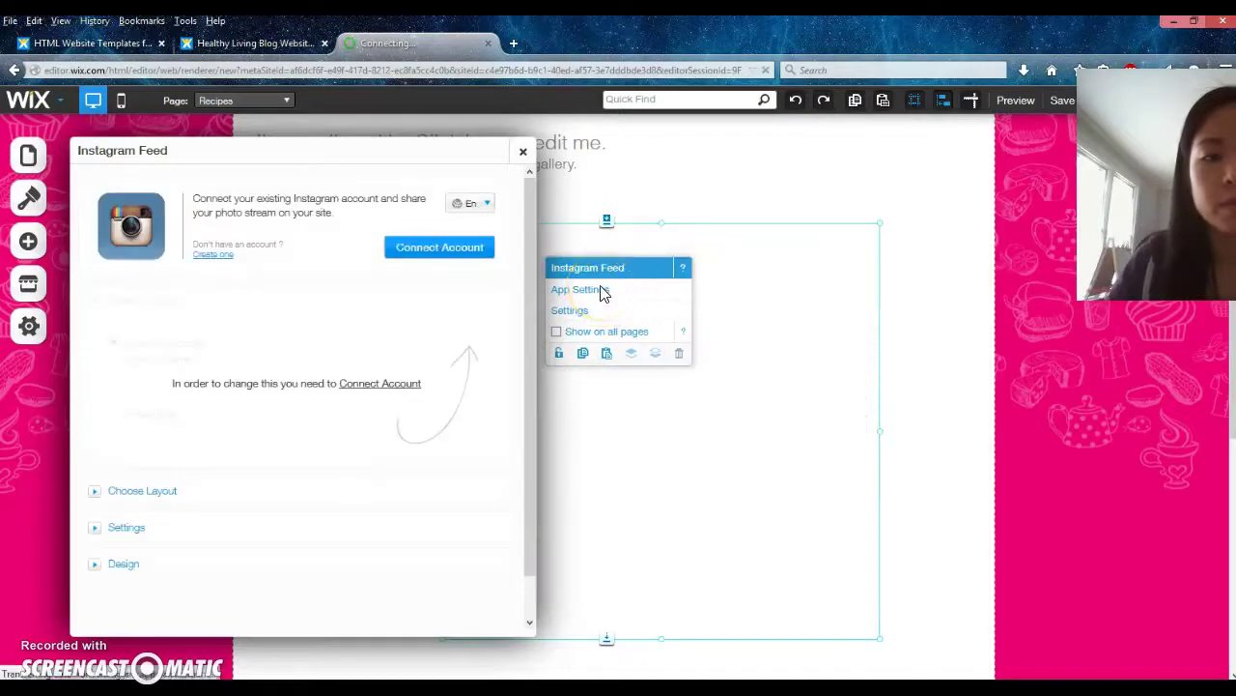
{"action": "left_click", "coordinate": [438, 251]}
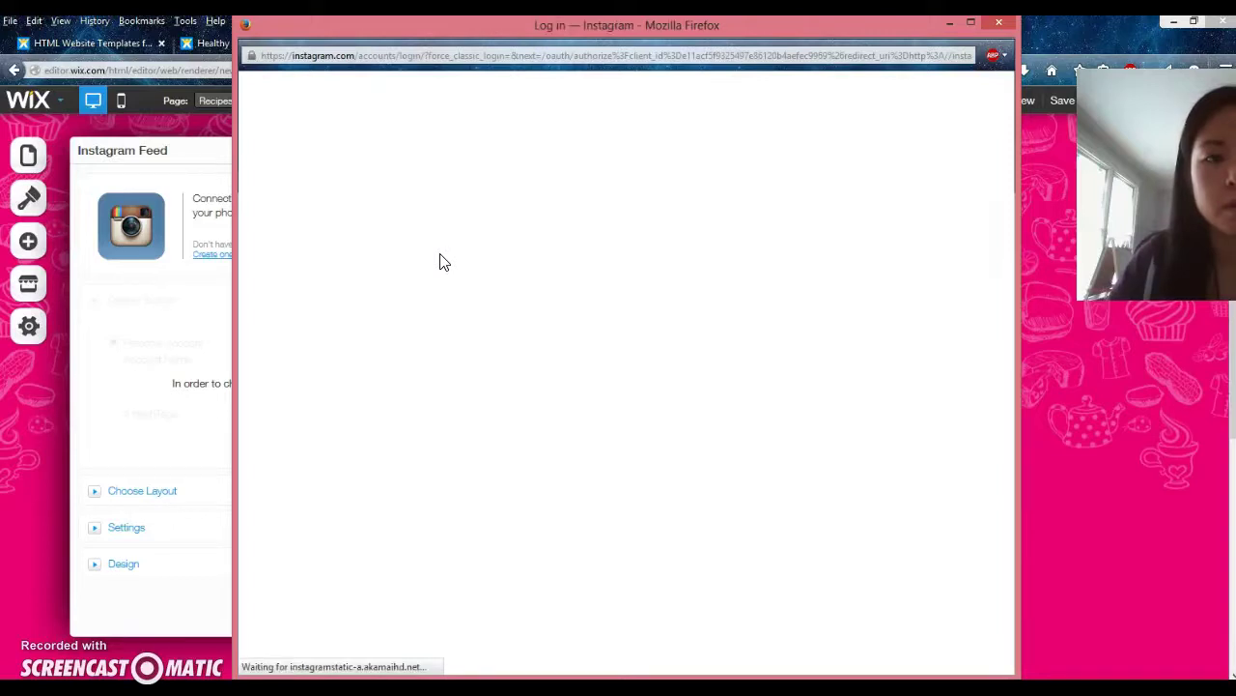
Fill the Instagram username from the saved suggestion and submit the login
{"action": "left_click", "coordinate": [624, 307]}
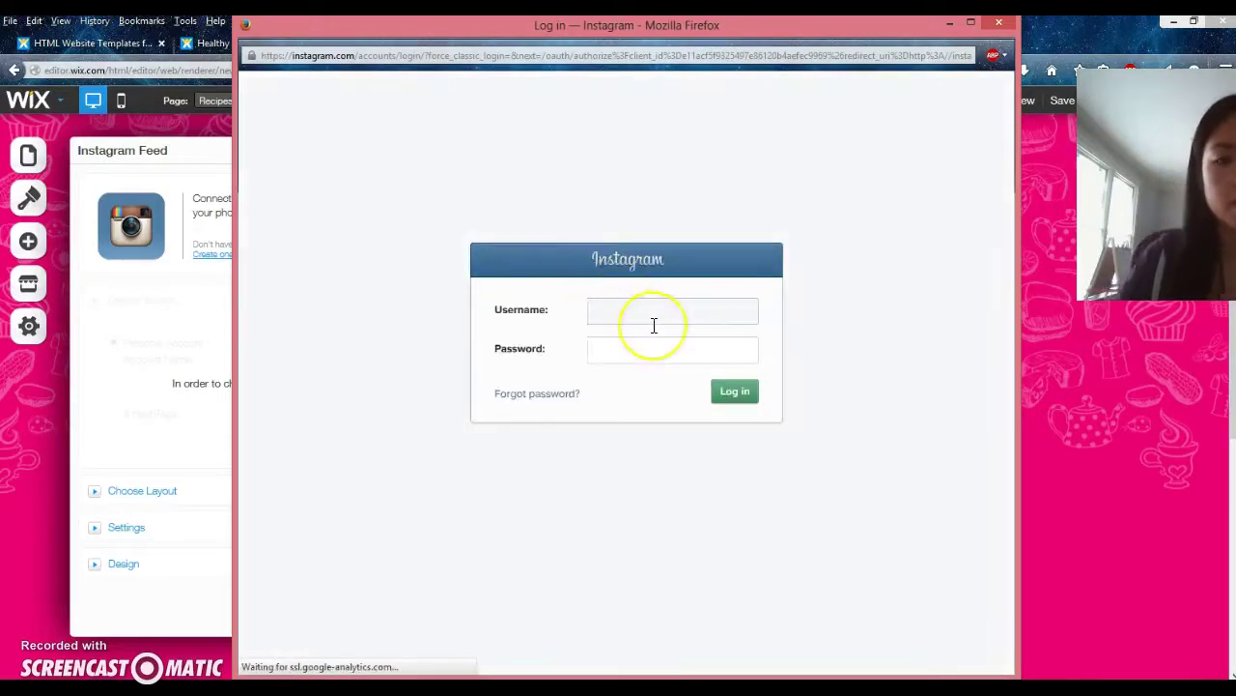
{"action": "type", "text": "jenngetfitnow"}
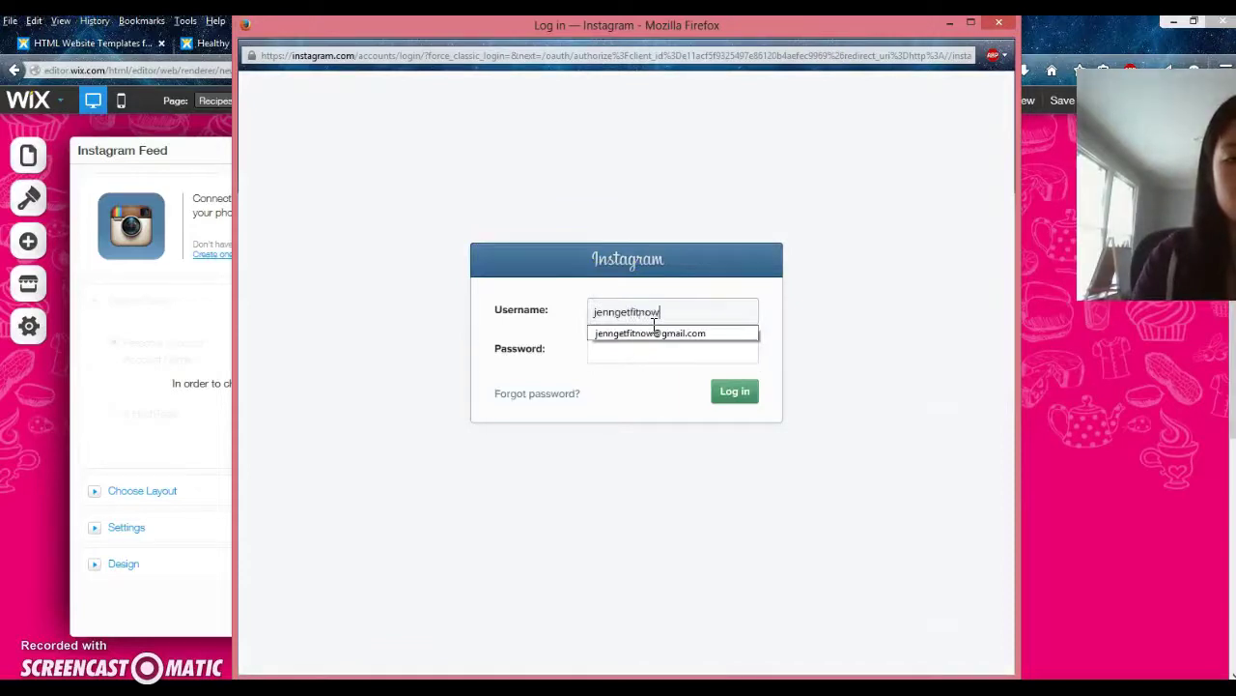
{"action": "left_click", "coordinate": [653, 333]}
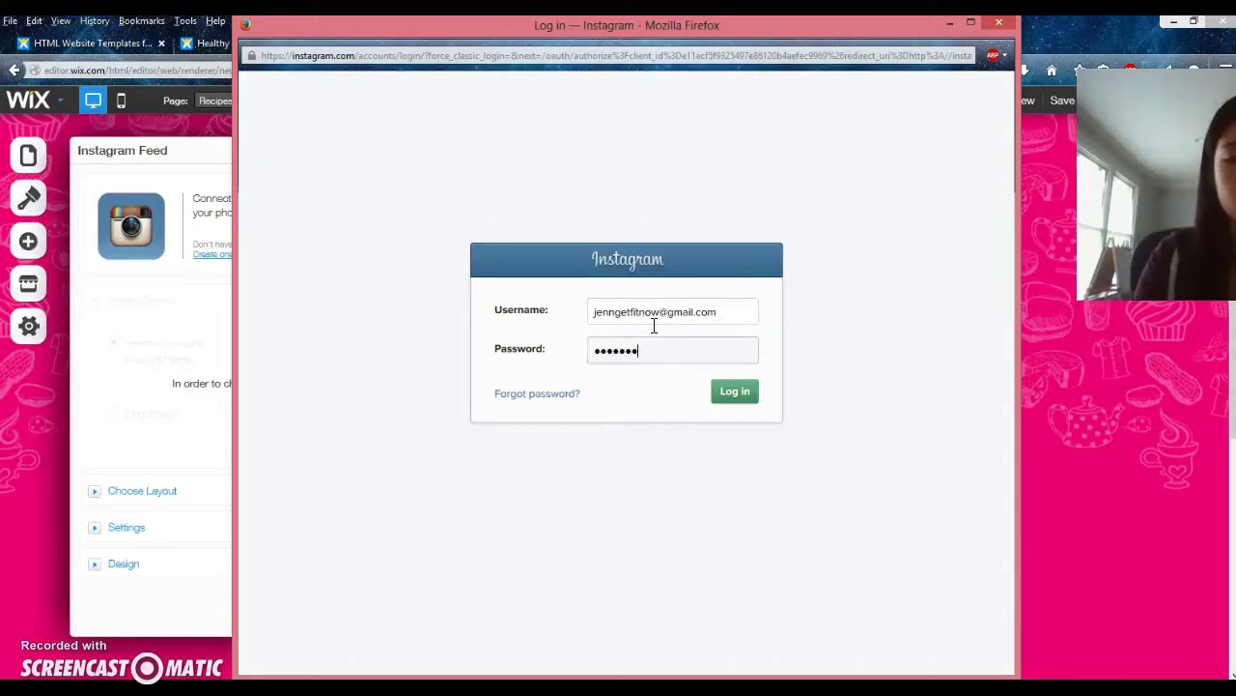
{"action": "key", "text": "Return"}
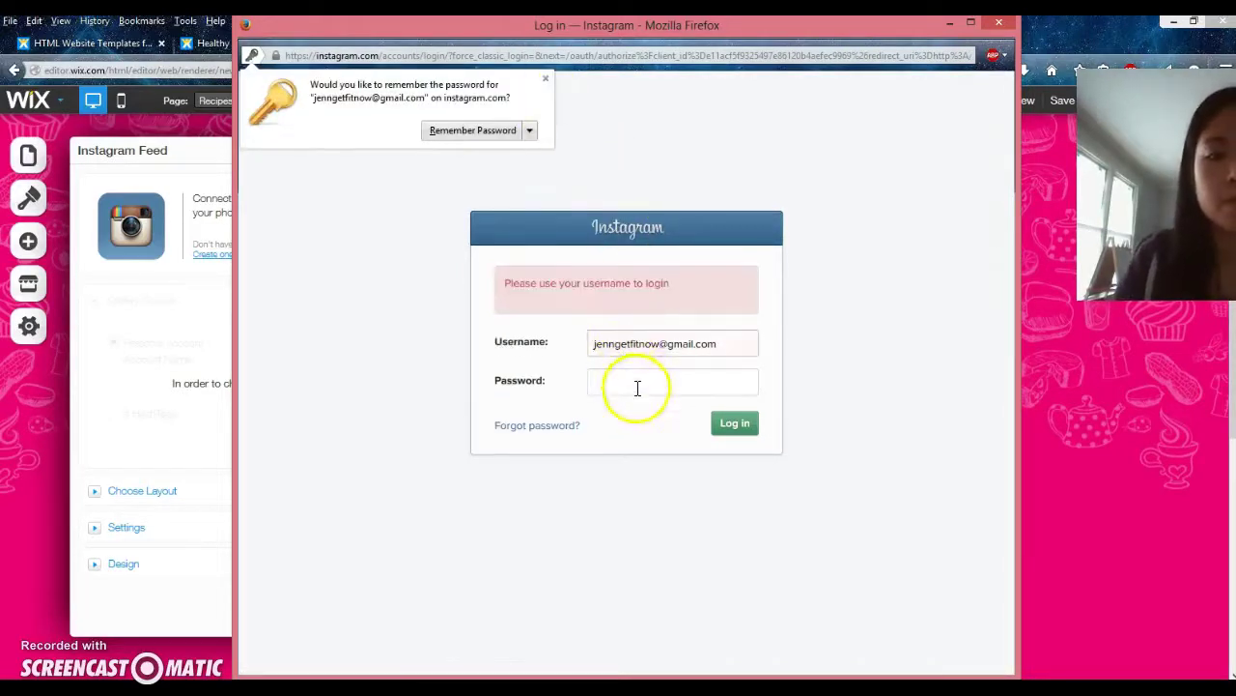
Remove the e-mail domain from the username, enter the account password, and log in again
{"action": "left_click_drag", "start_coordinate": [660, 344], "coordinate": [710, 344]}
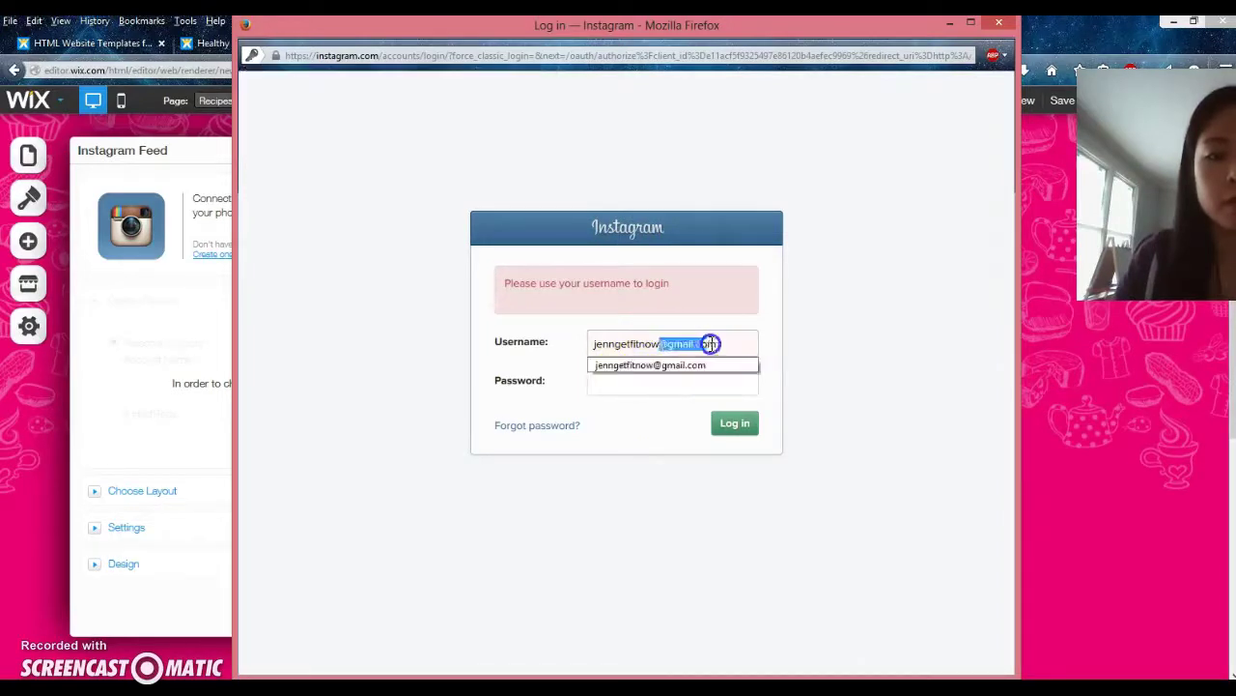
{"action": "key", "text": "BackSpace"}
{"action": "left_click", "coordinate": [705, 382]}
{"action": "type", "text": "*"}
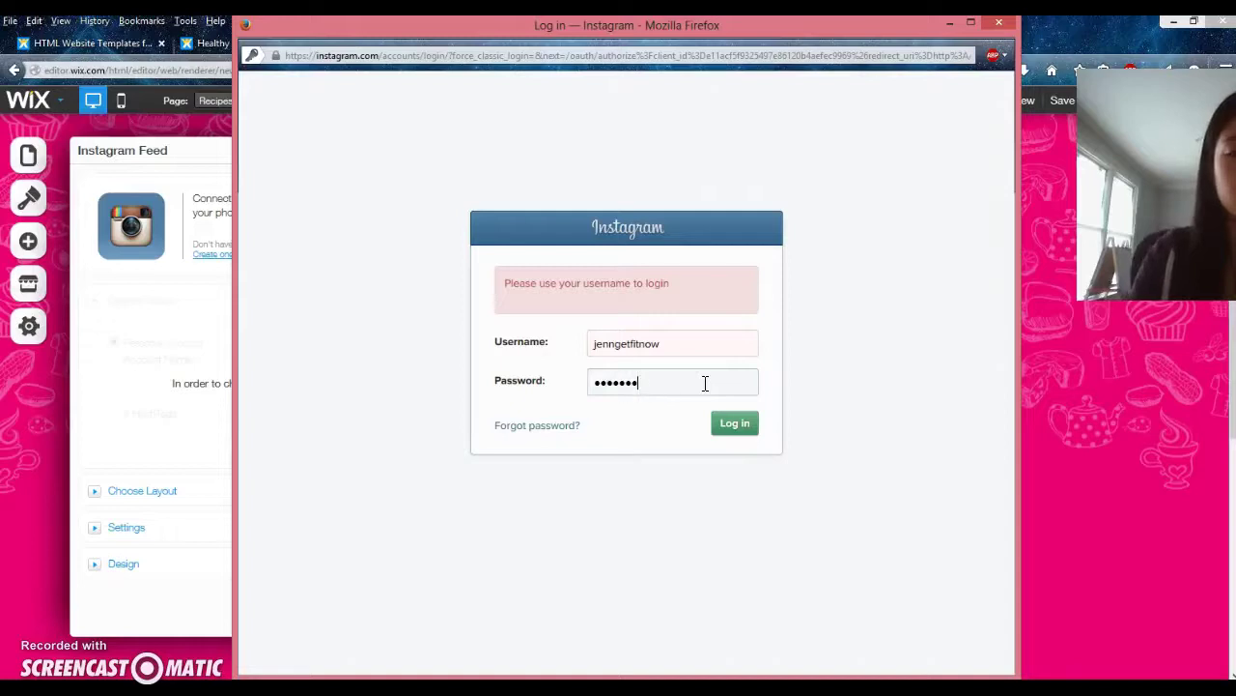
{"action": "key", "text": "Return"}
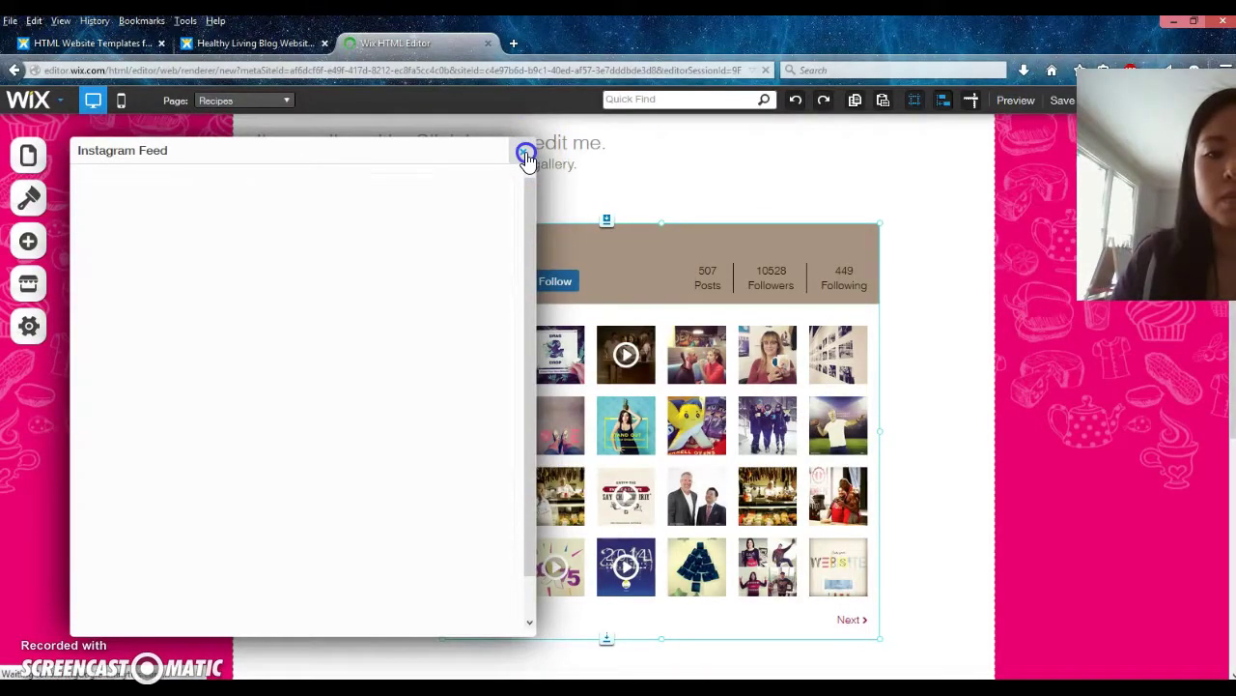
Reopen the Instagram Feed widget's full App Settings through its Settings option
{"action": "left_click", "coordinate": [847, 202]}
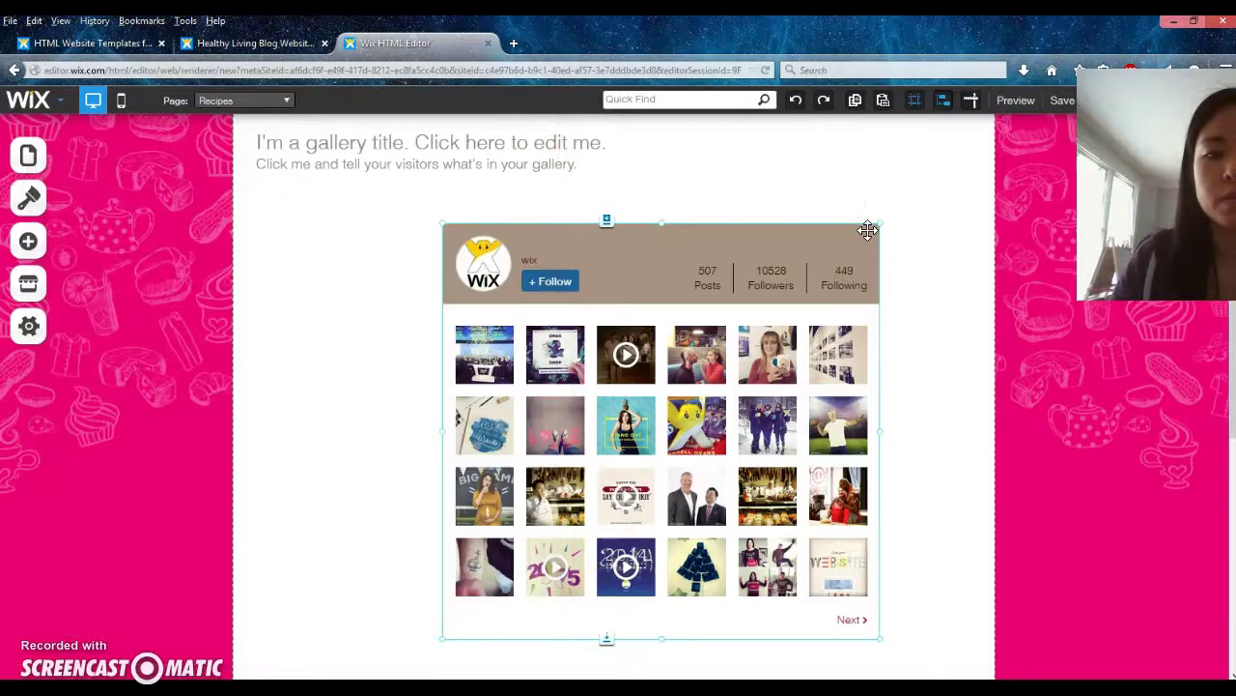
{"action": "left_click", "coordinate": [616, 271]}
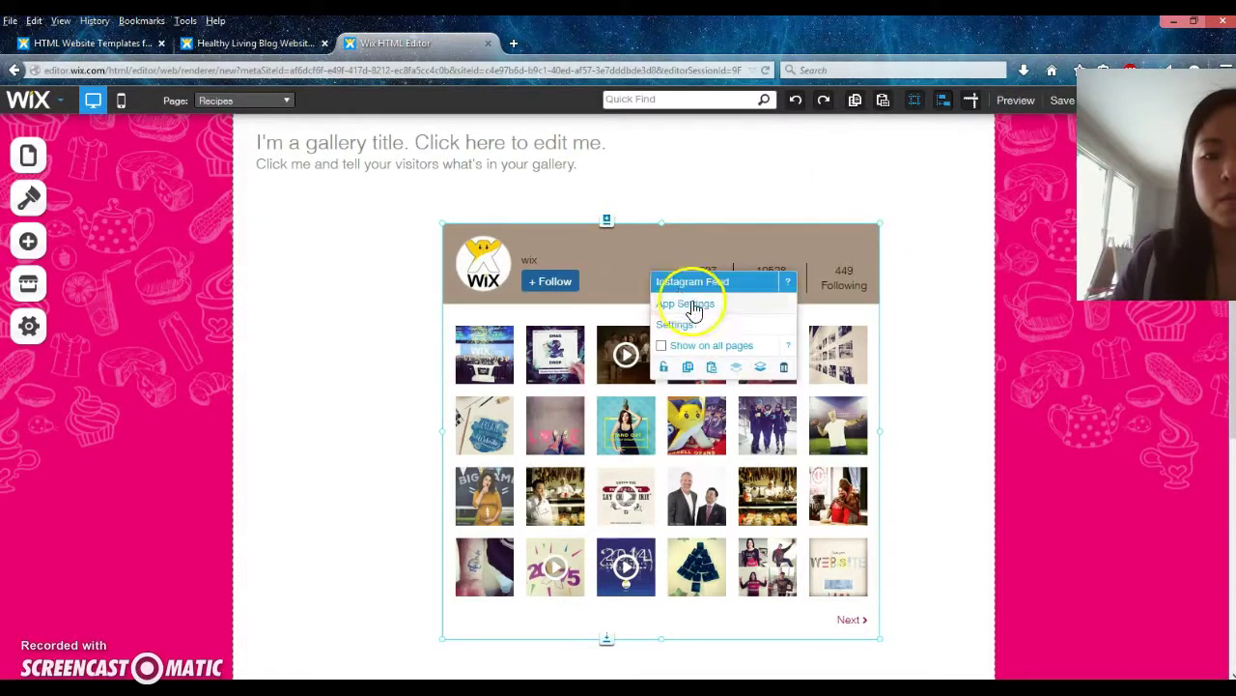
{"action": "left_click", "coordinate": [691, 328]}
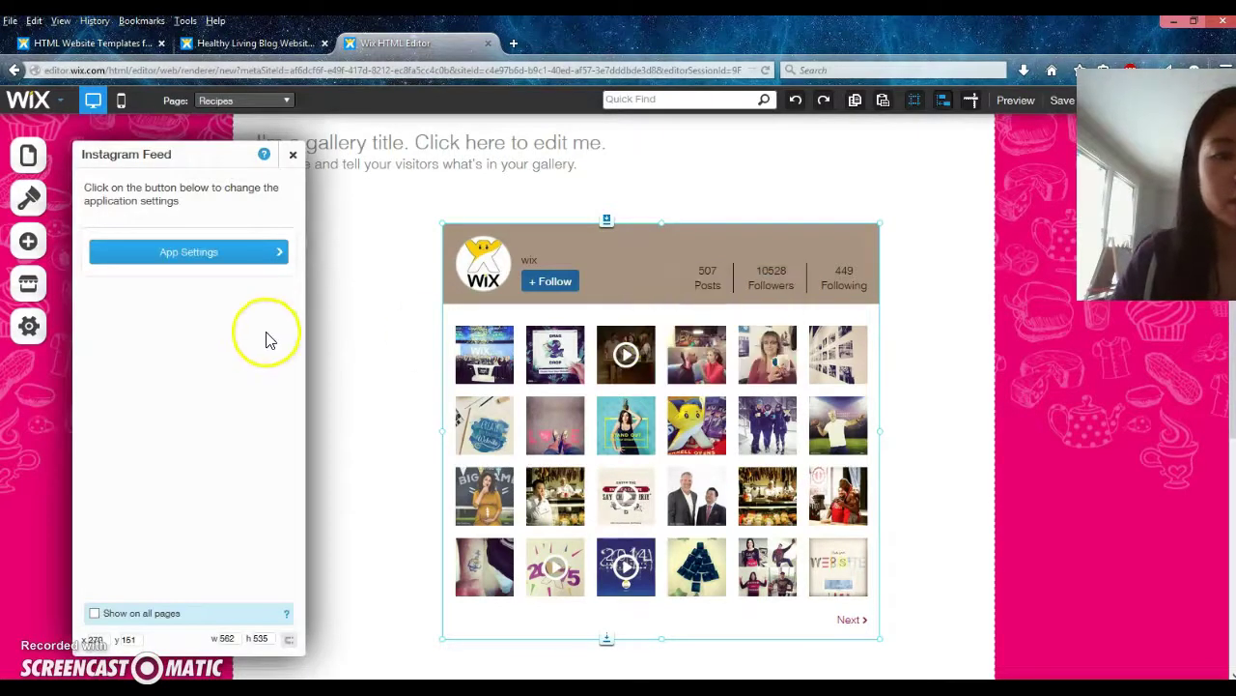
{"action": "left_click", "coordinate": [269, 257]}
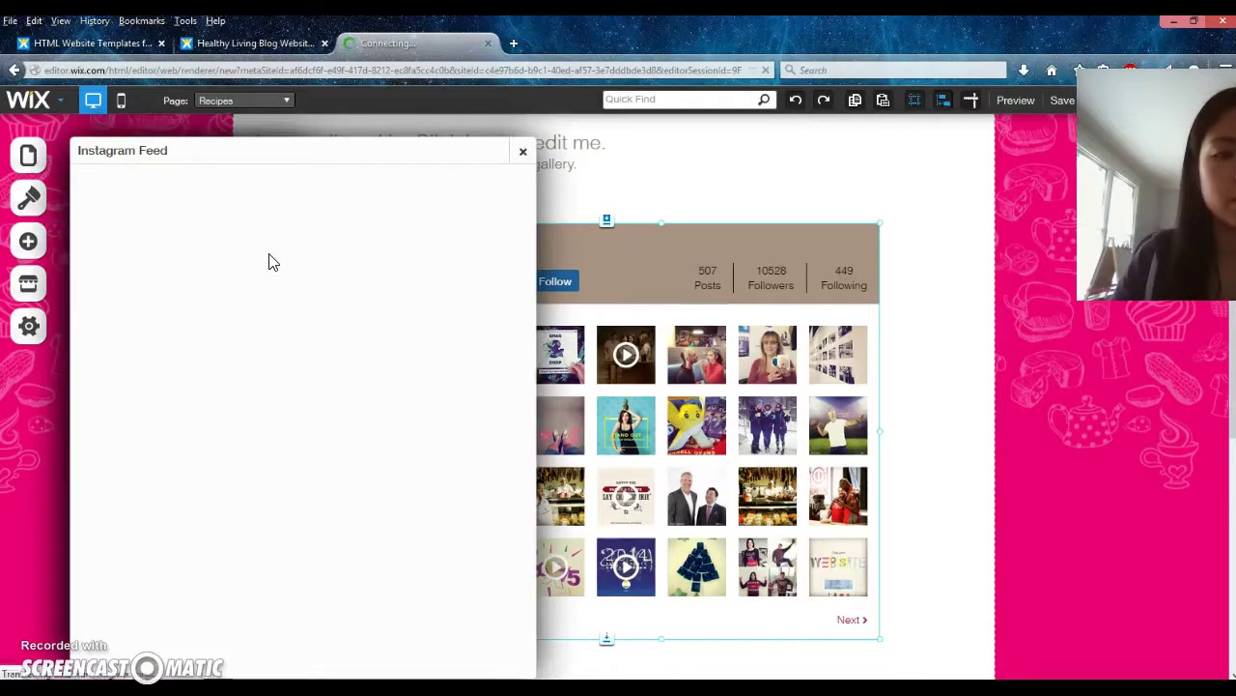
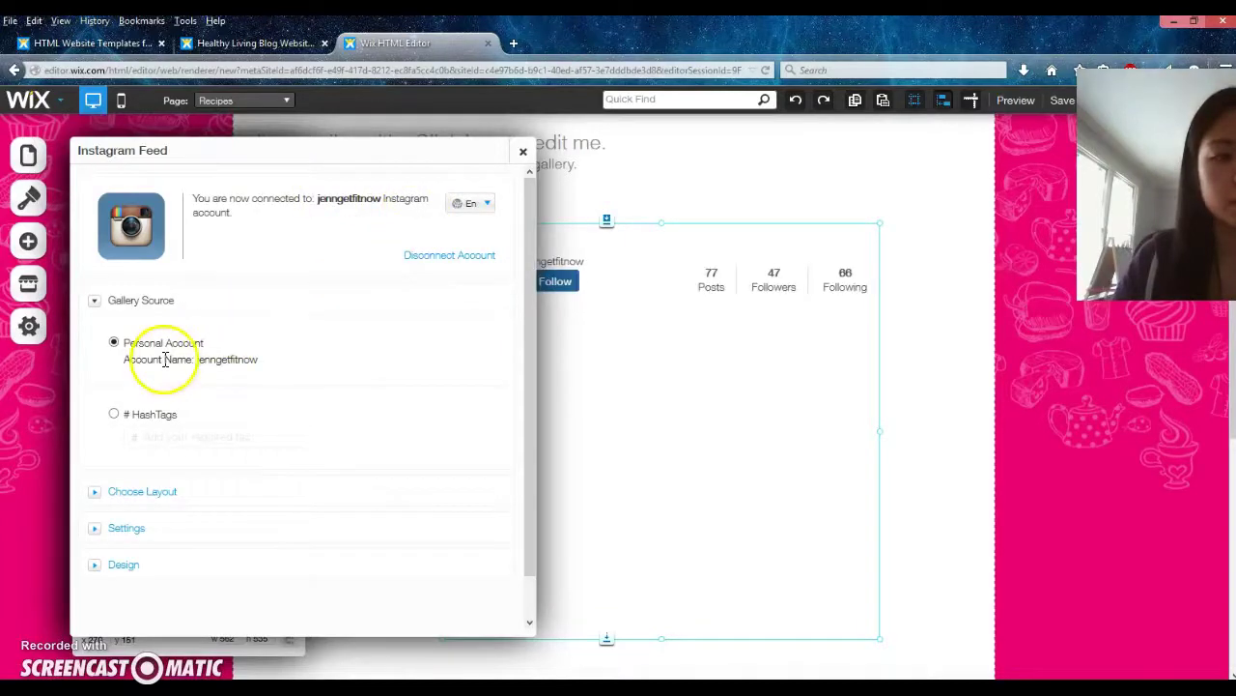
Close the Instagram Feed settings once the personal account is connected as gallery source
{"action": "left_click", "coordinate": [523, 154]}
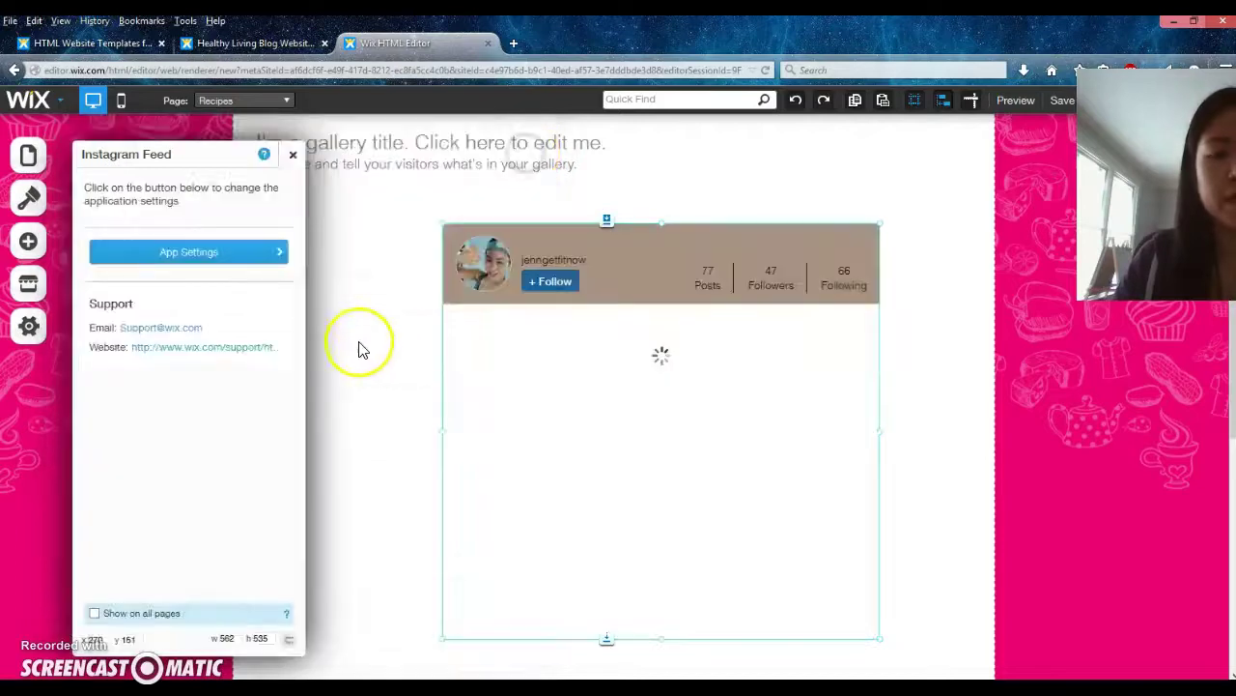
Close the Instagram Feed panel and move the gallery up and left beneath the title
{"action": "left_click", "coordinate": [291, 157]}
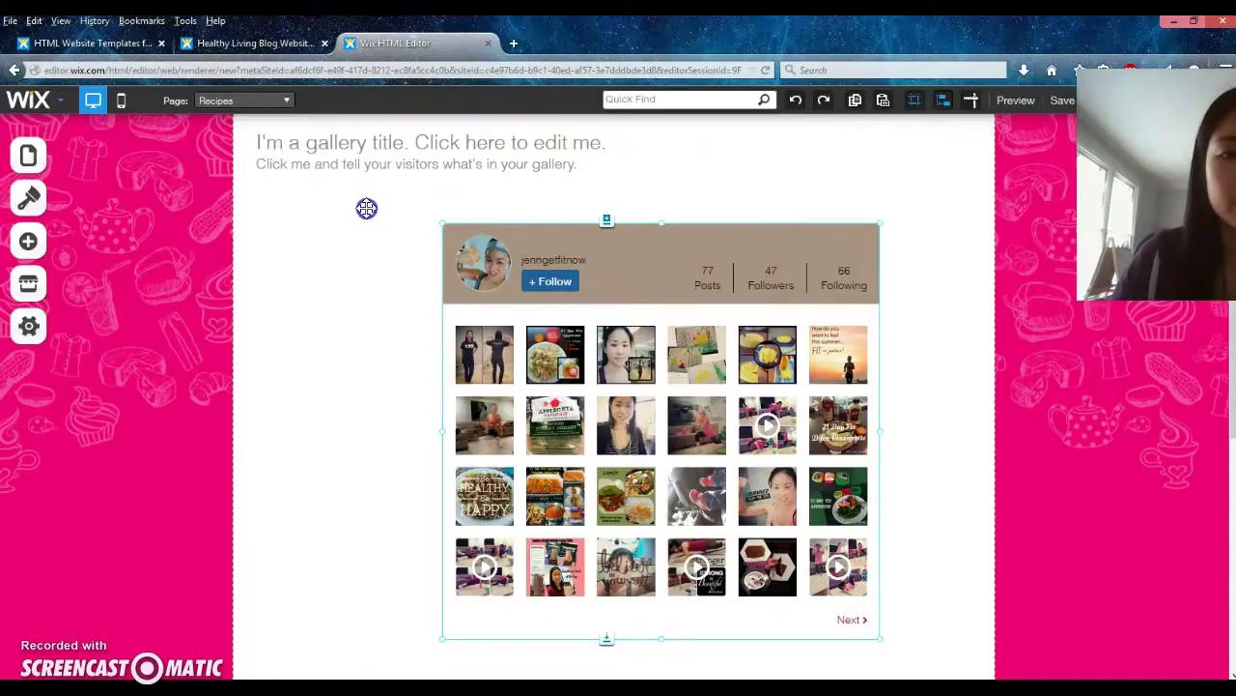
{"action": "left_click_drag", "start_coordinate": [367, 208], "coordinate": [315, 190]}
{"action": "left_click_drag", "start_coordinate": [762, 627], "coordinate": [831, 676]}
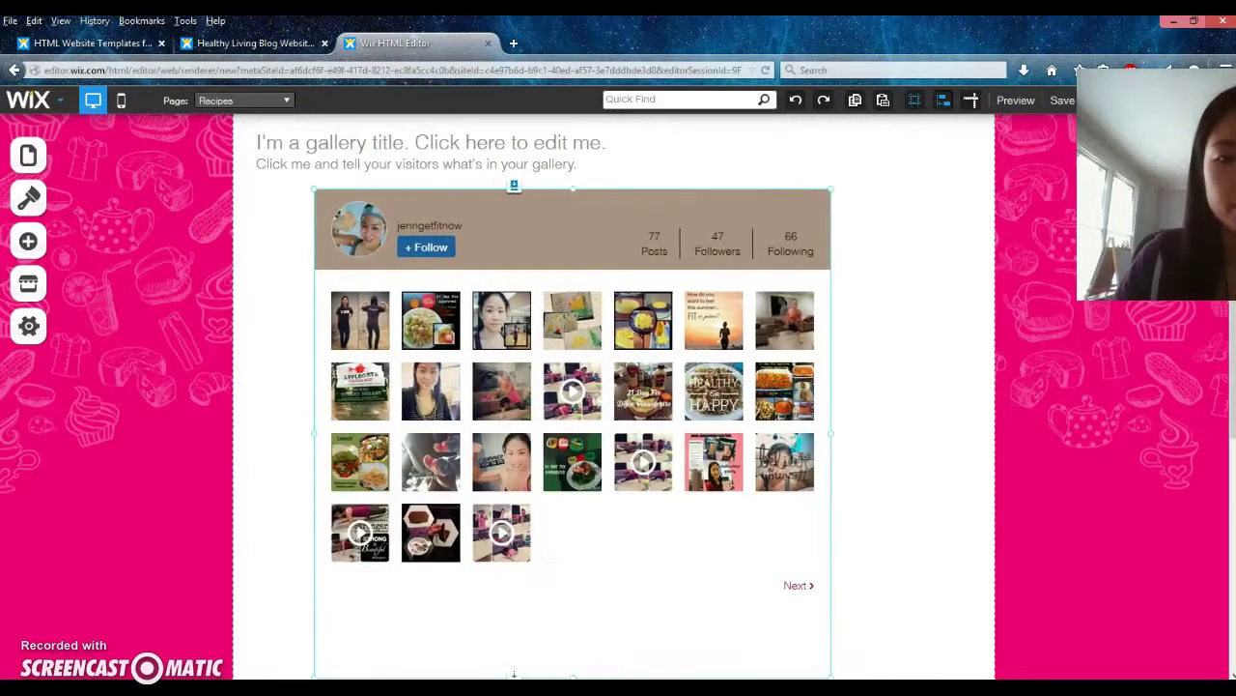
{"action": "left_click", "coordinate": [866, 375]}
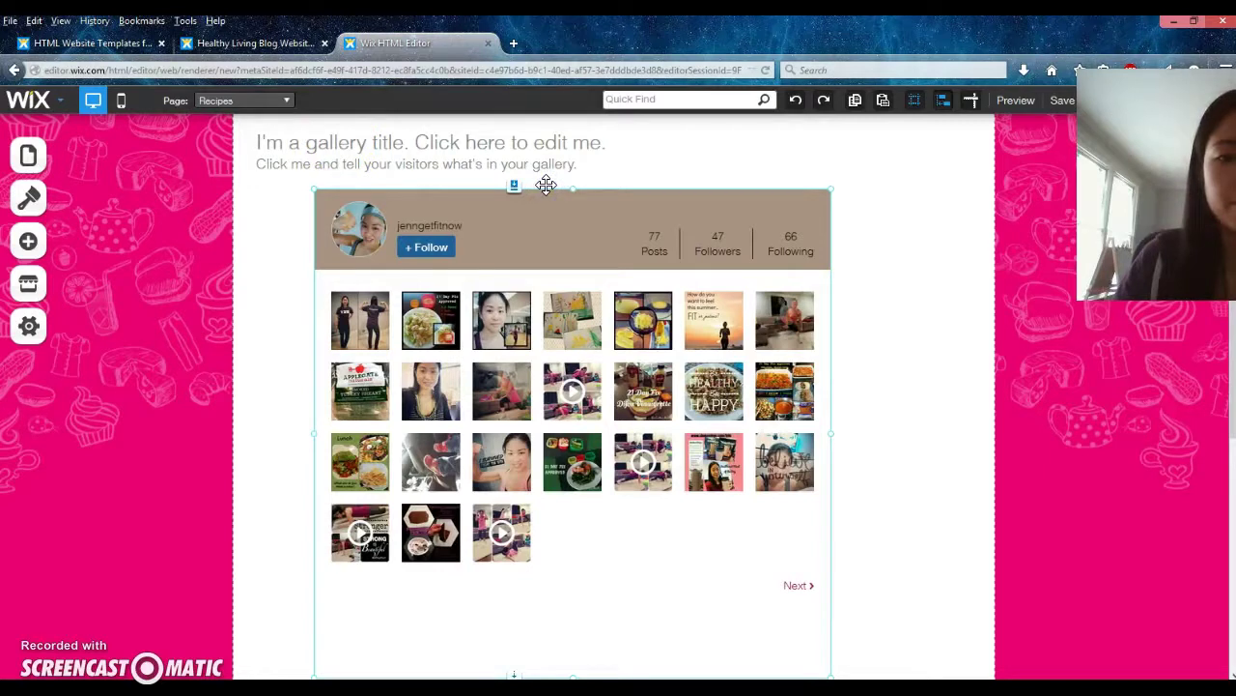
Edit the gallery title text, then click away to deselect it
{"action": "double_click", "coordinate": [613, 170]}
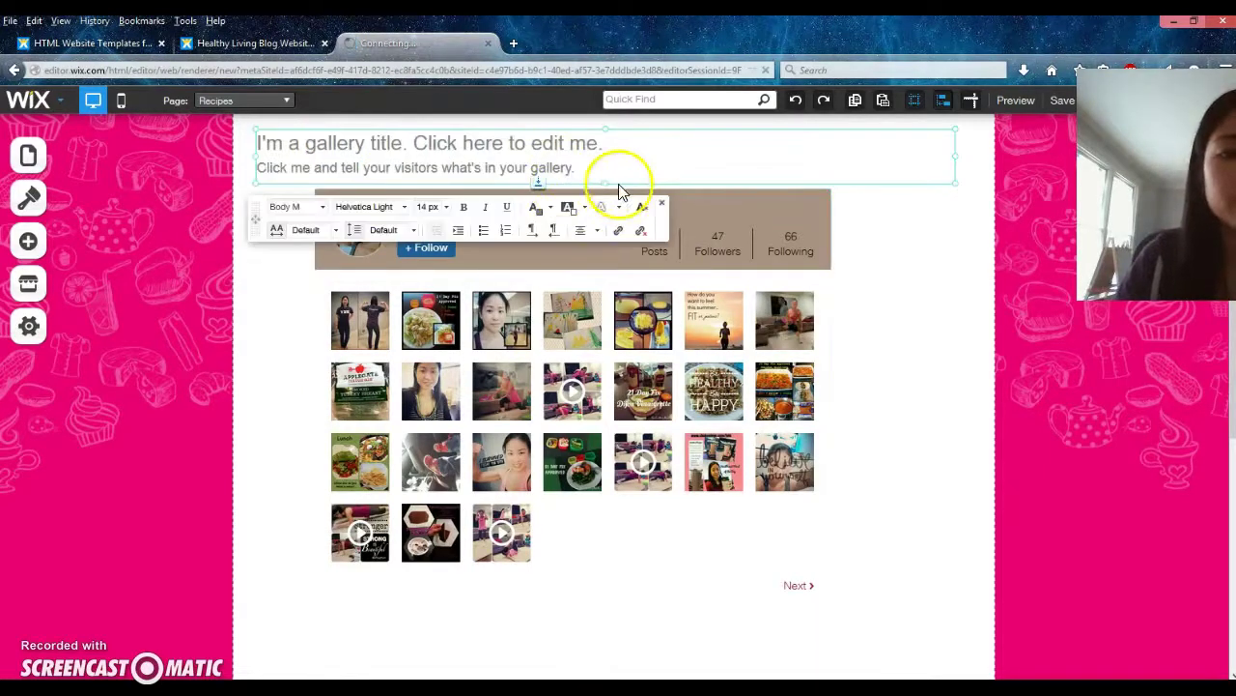
{"action": "left_click", "coordinate": [599, 149]}
{"action": "left_click", "coordinate": [899, 220]}
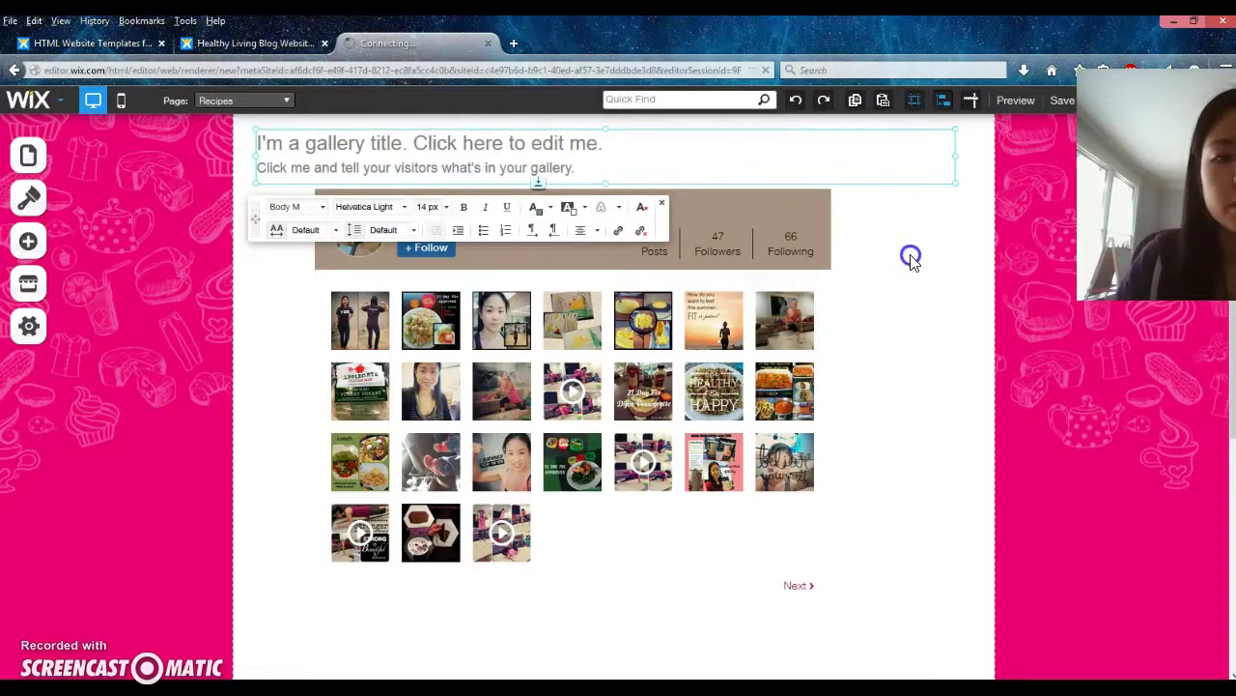
{"action": "left_click", "coordinate": [911, 253]}
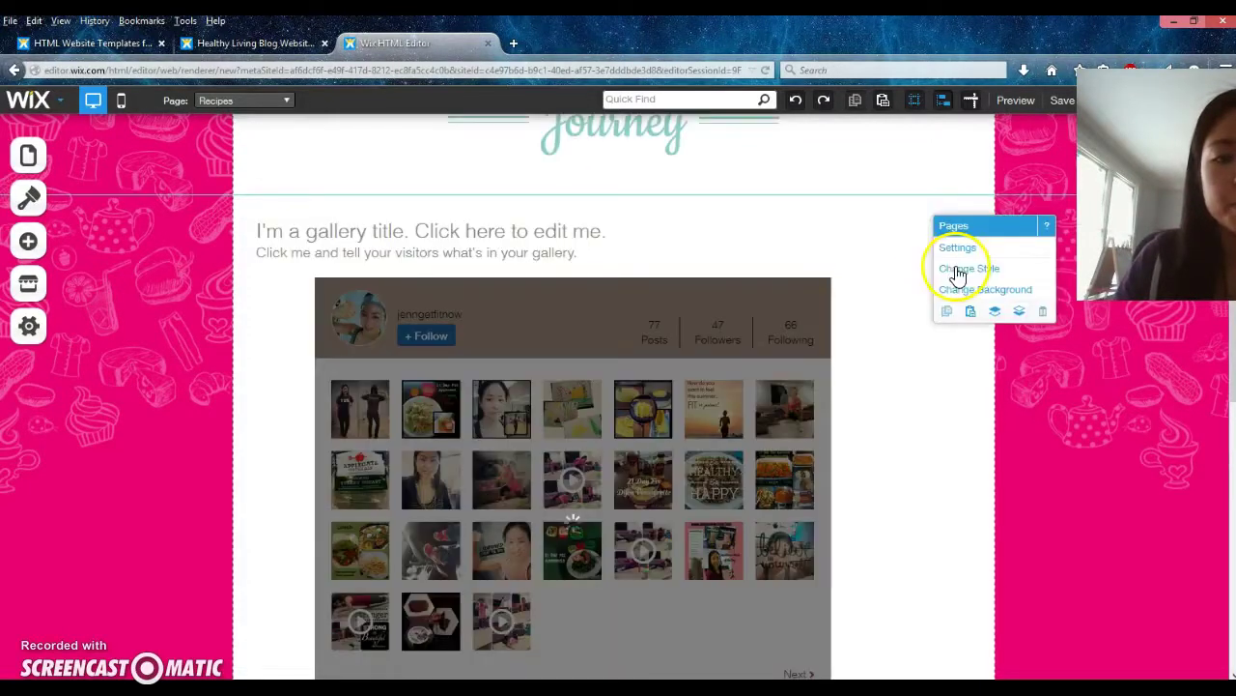
Rename the Recipes page to 'Instagram' with page address 'instagram'
{"action": "left_click", "coordinate": [621, 237]}
{"action": "left_click", "coordinate": [27, 155]}
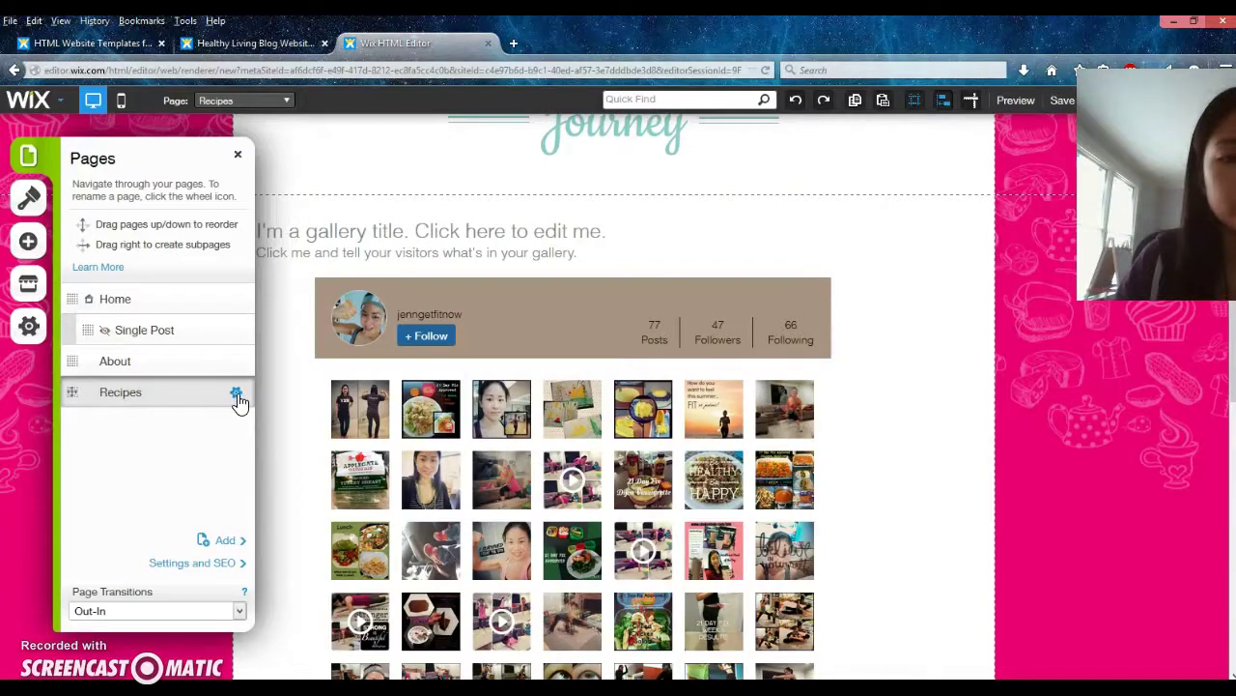
{"action": "left_click", "coordinate": [236, 396]}
{"action": "double_click", "coordinate": [332, 233]}
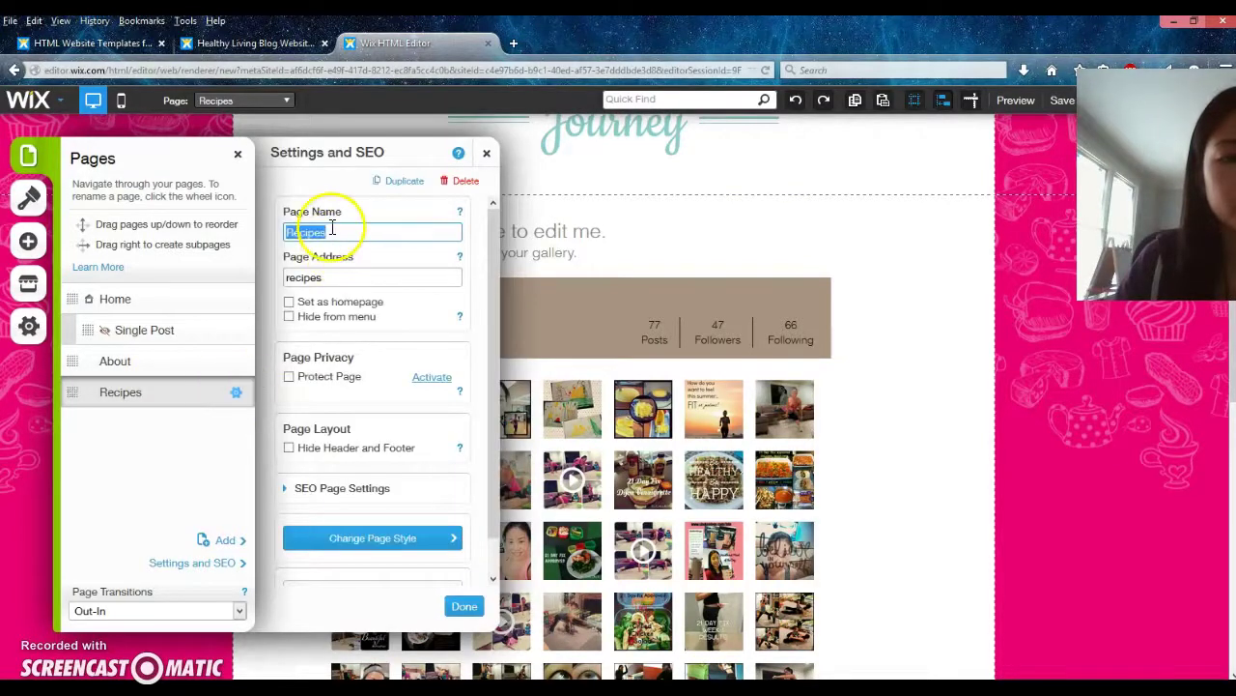
{"action": "type", "text": "Instagram"}
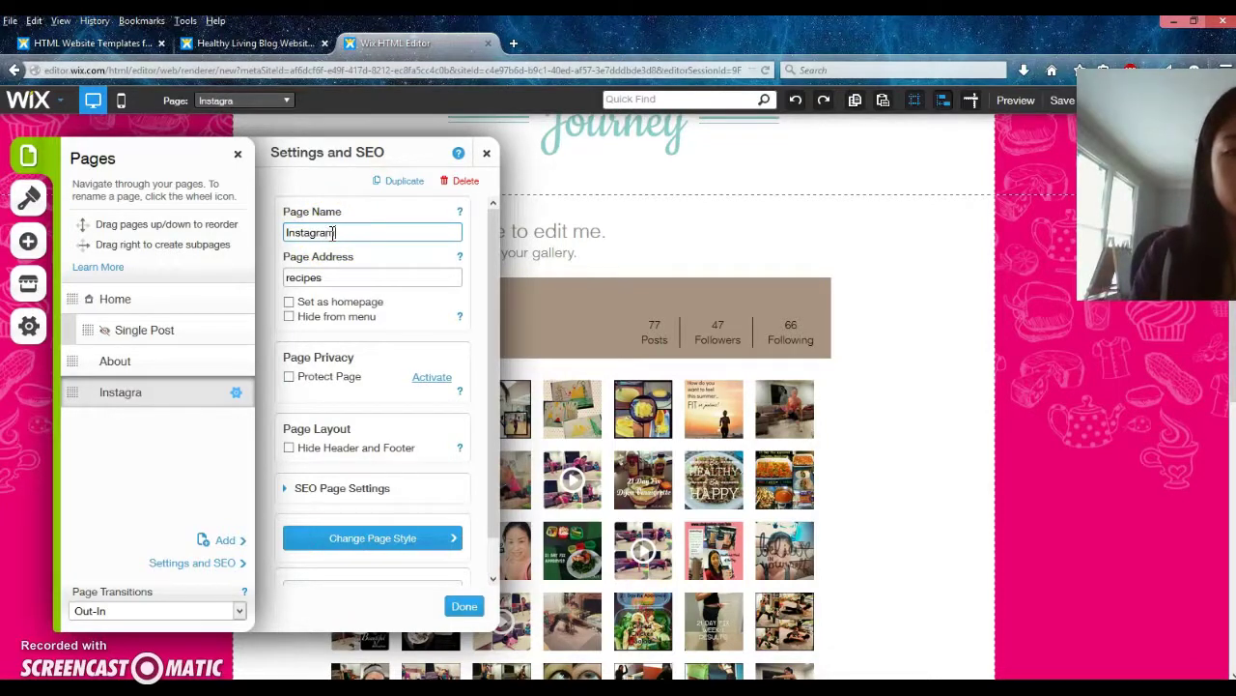
{"action": "double_click", "coordinate": [335, 276]}
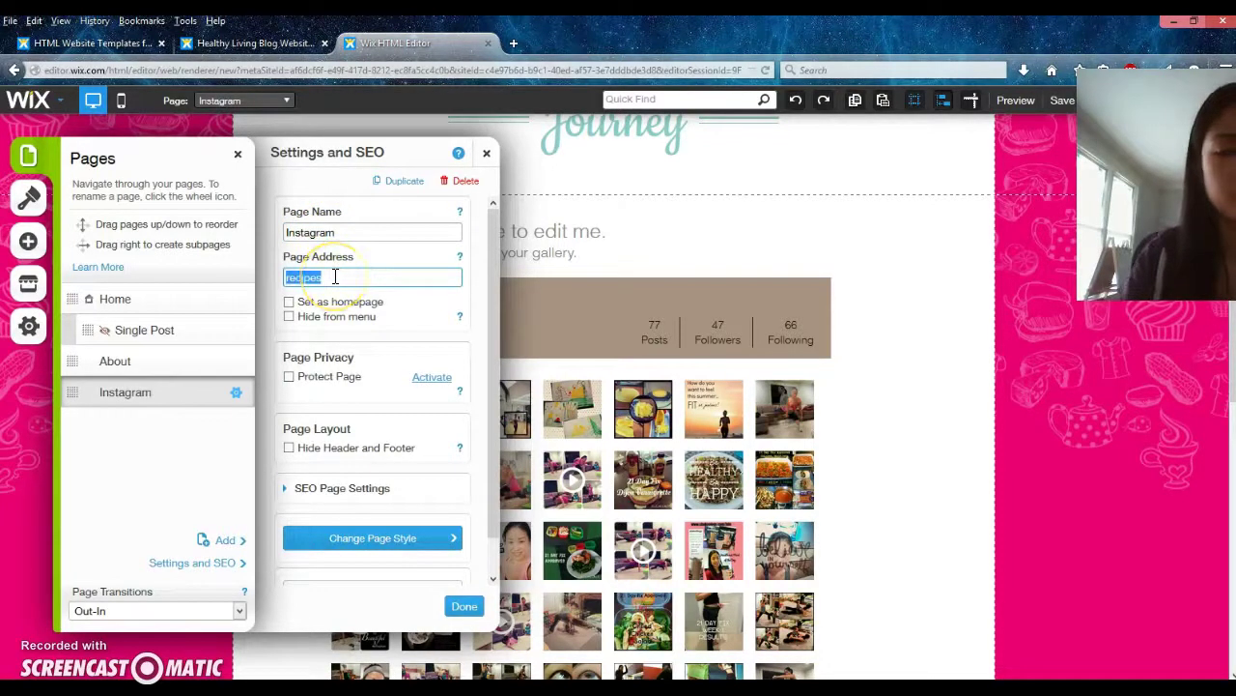
{"action": "type", "text": "instagram"}
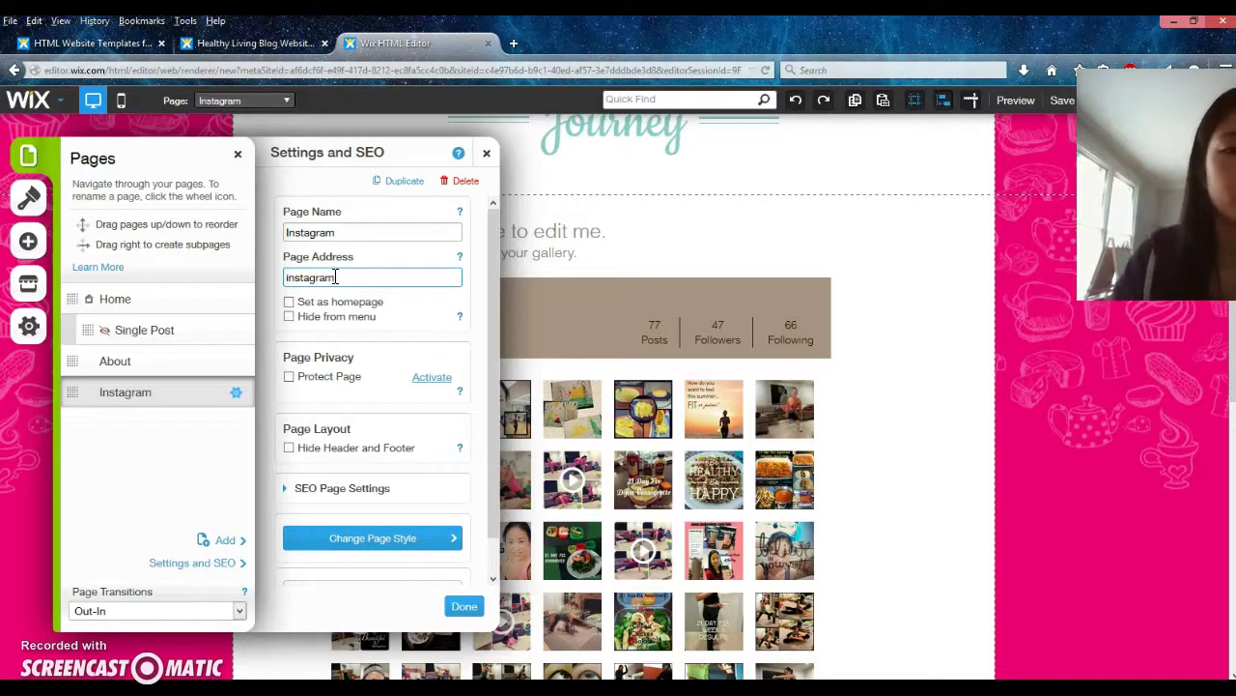
{"action": "left_click", "coordinate": [462, 605]}
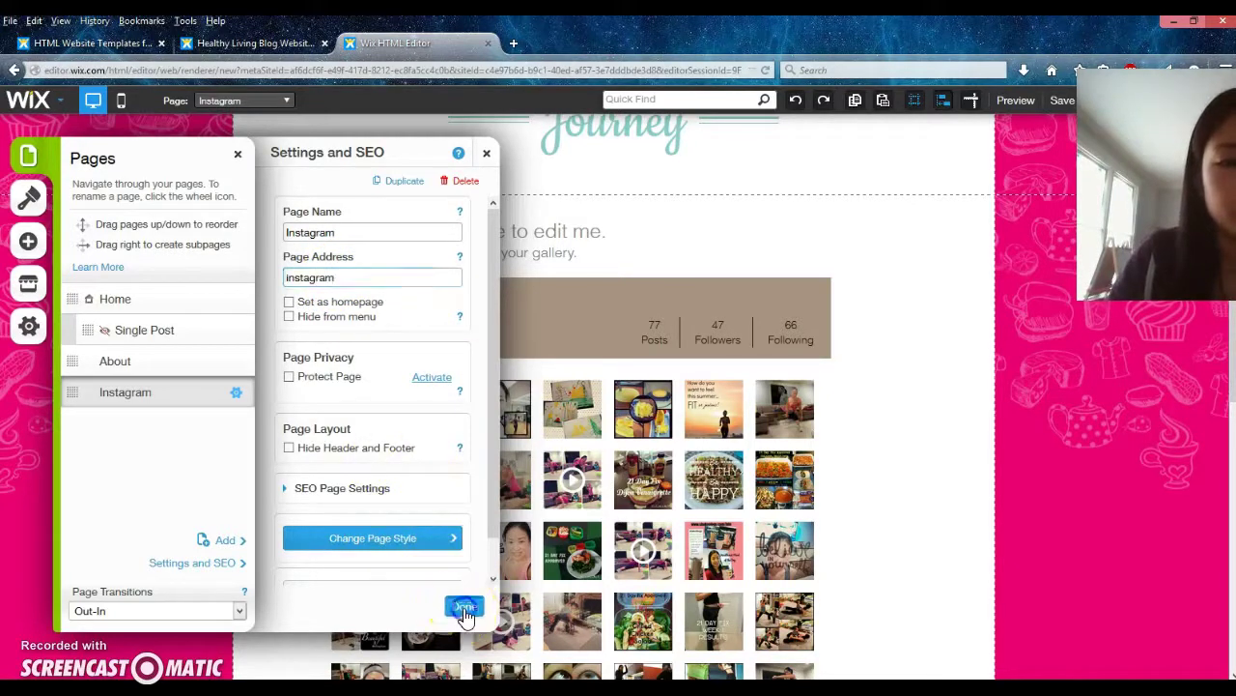
{"action": "left_click", "coordinate": [657, 201]}
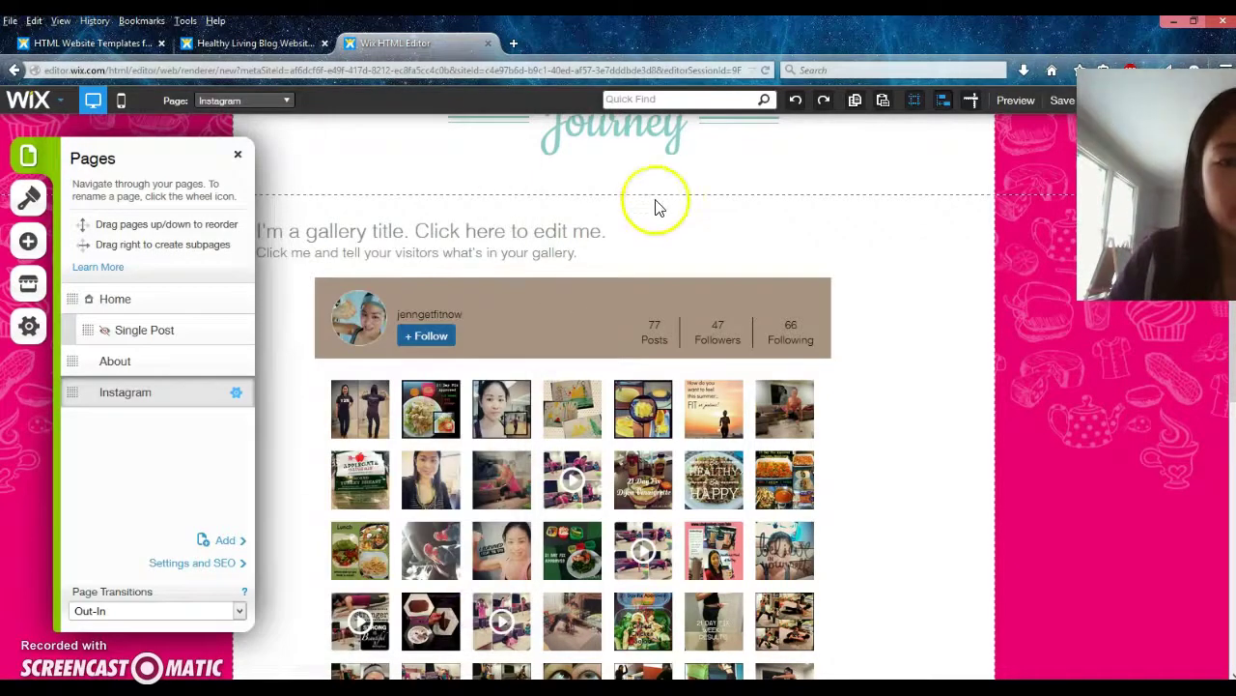
Switch the editor to the Home page from the site pages list
{"action": "left_click", "coordinate": [727, 217]}
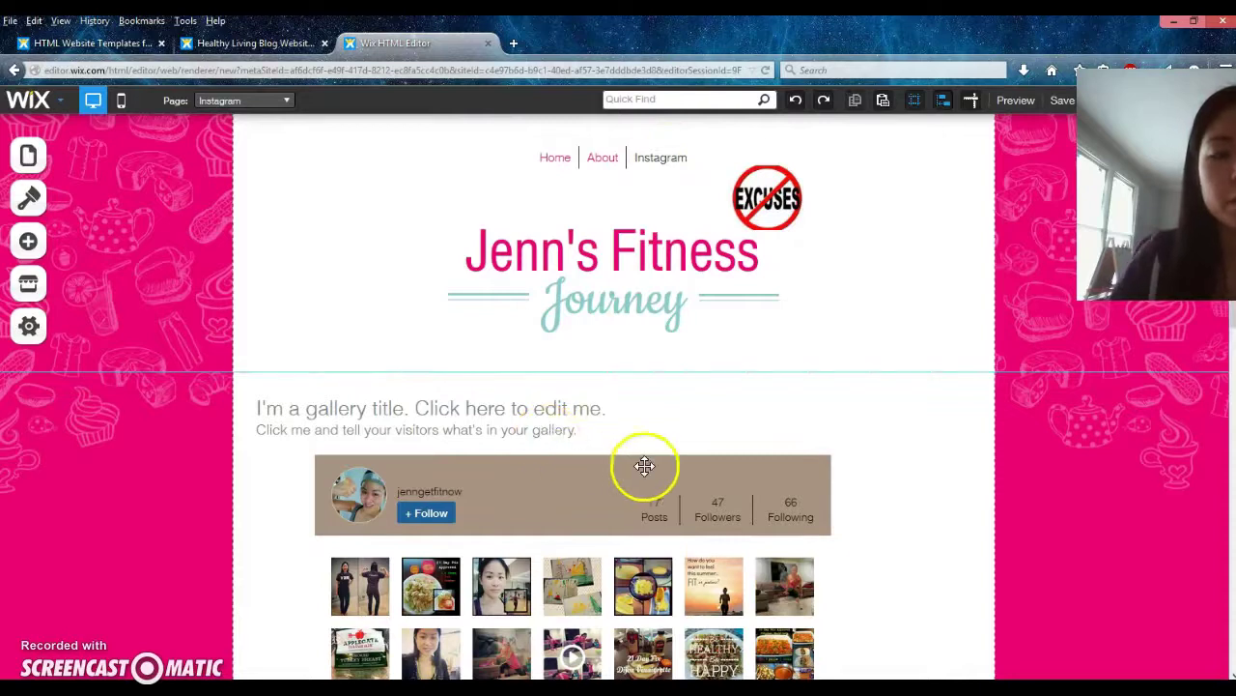
{"action": "left_click", "coordinate": [48, 249]}
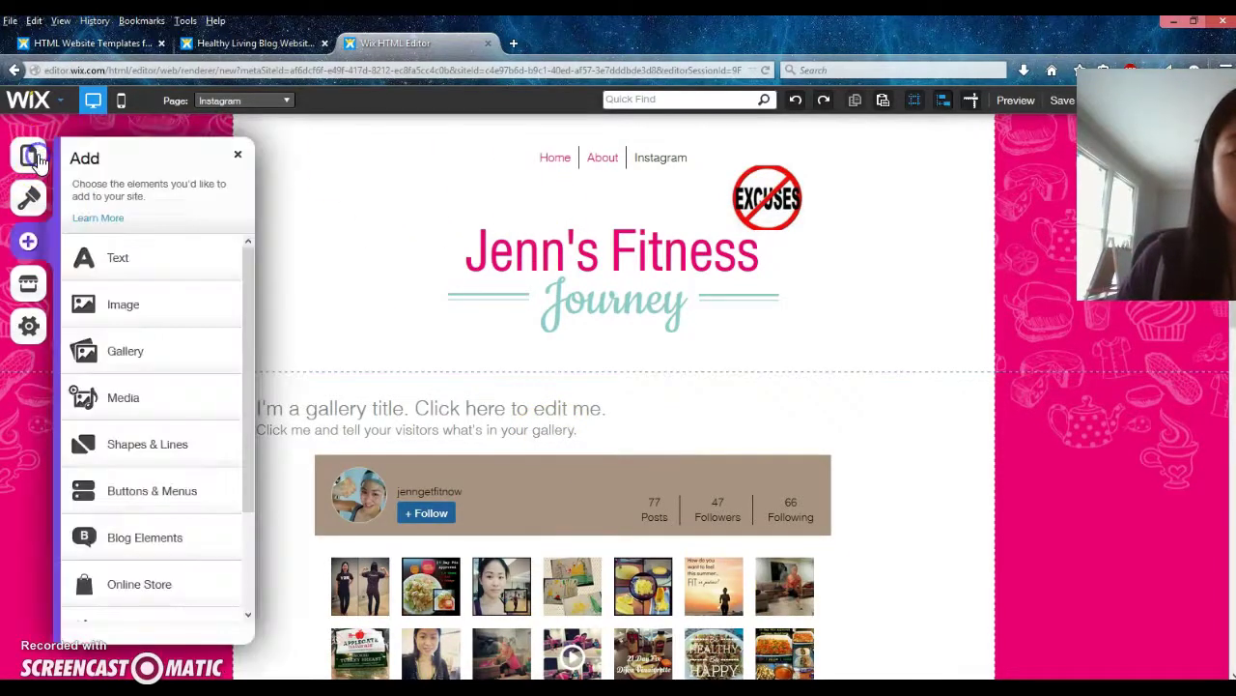
{"action": "left_click", "coordinate": [31, 156]}
{"action": "left_click", "coordinate": [121, 295]}
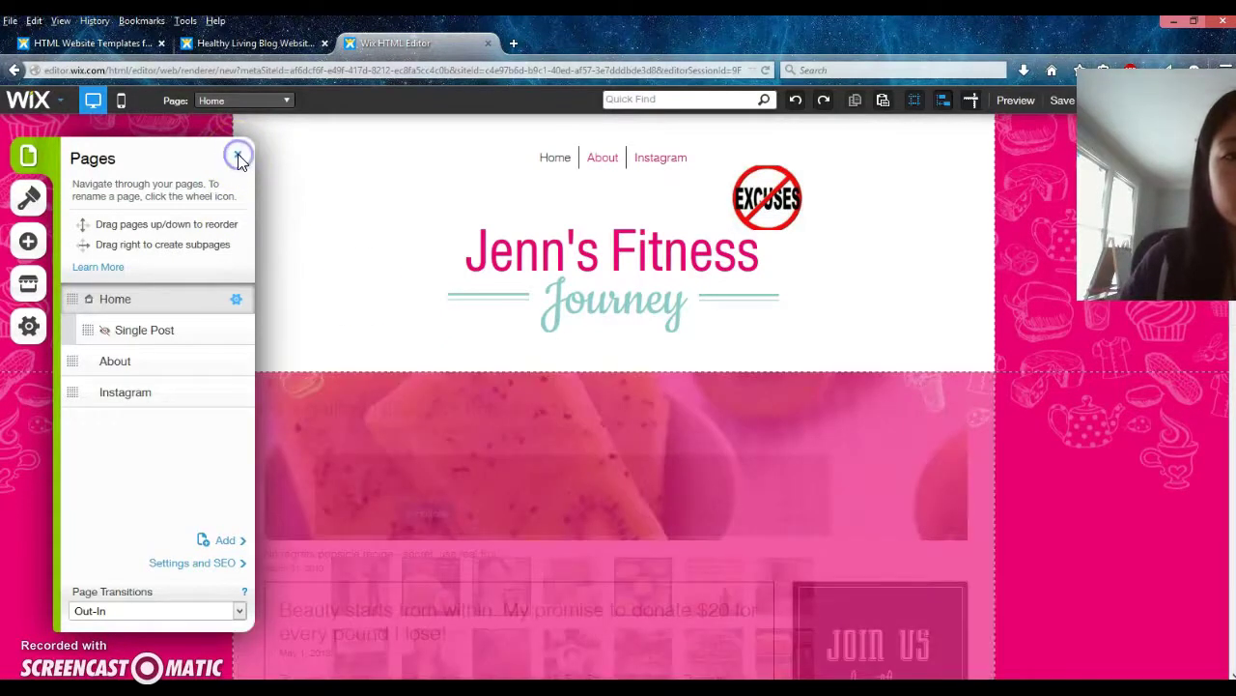
{"action": "left_click", "coordinate": [238, 156]}
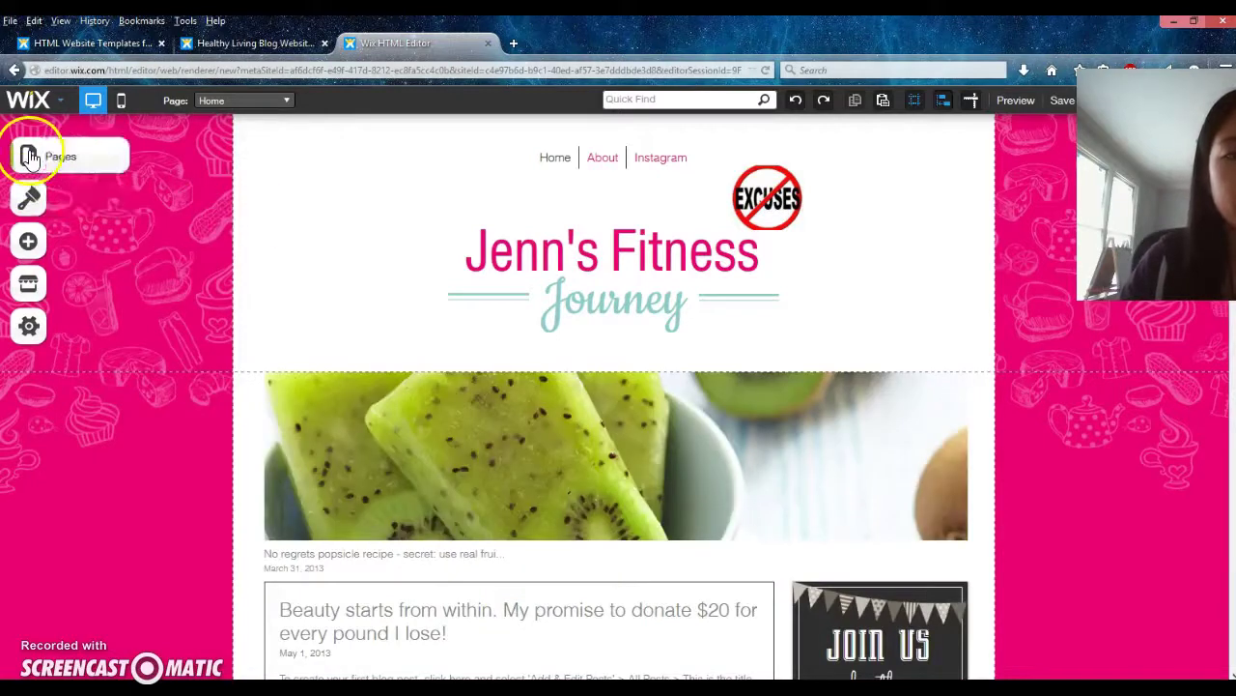
Browse the Social elements category in the Add panel, then close the panel
{"action": "left_click", "coordinate": [65, 244]}
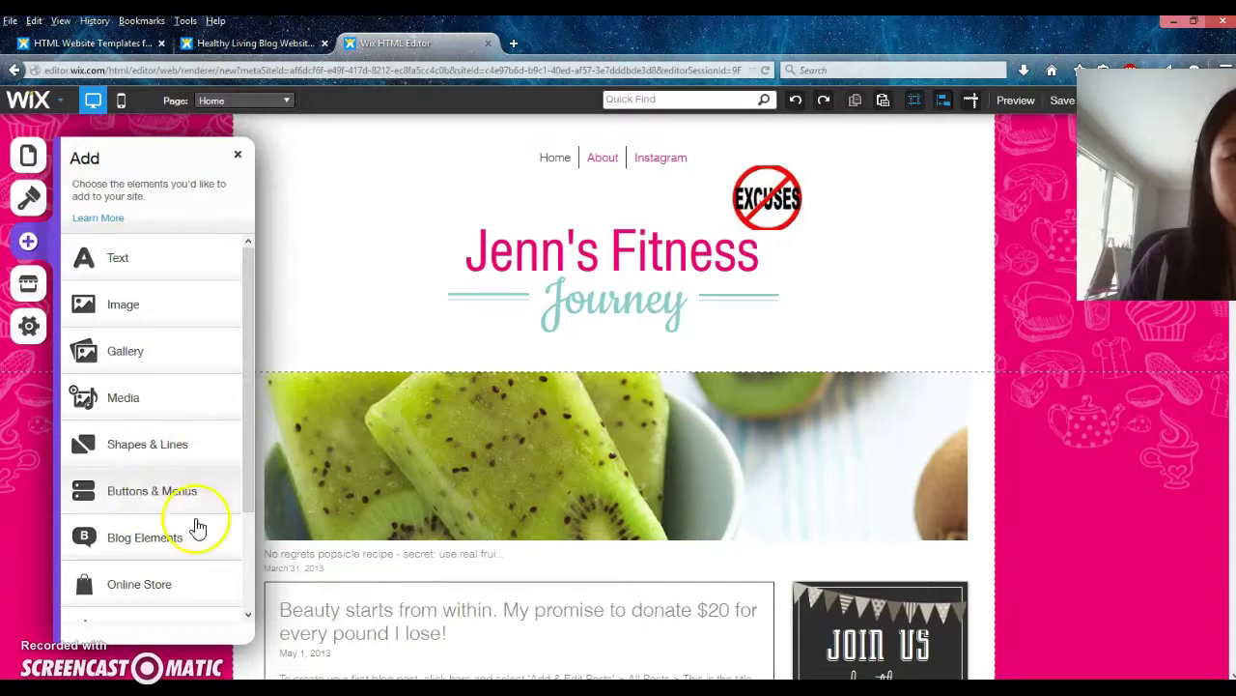
{"action": "left_click", "coordinate": [247, 510]}
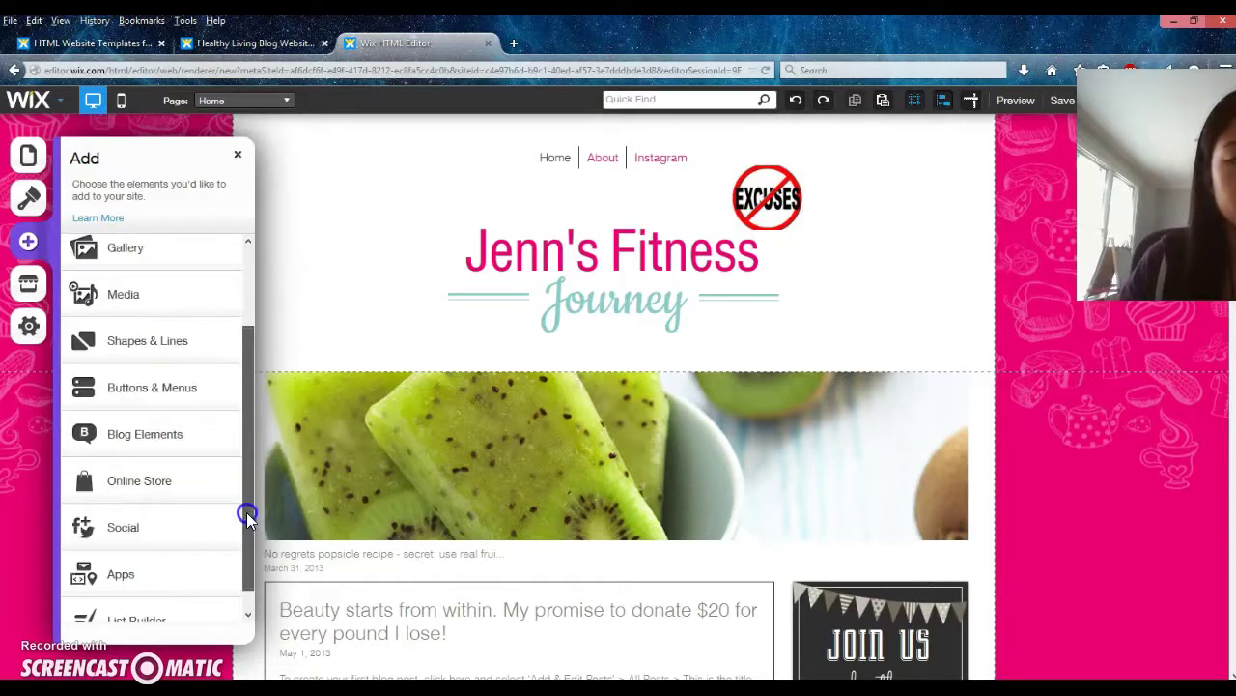
{"action": "left_click", "coordinate": [84, 534]}
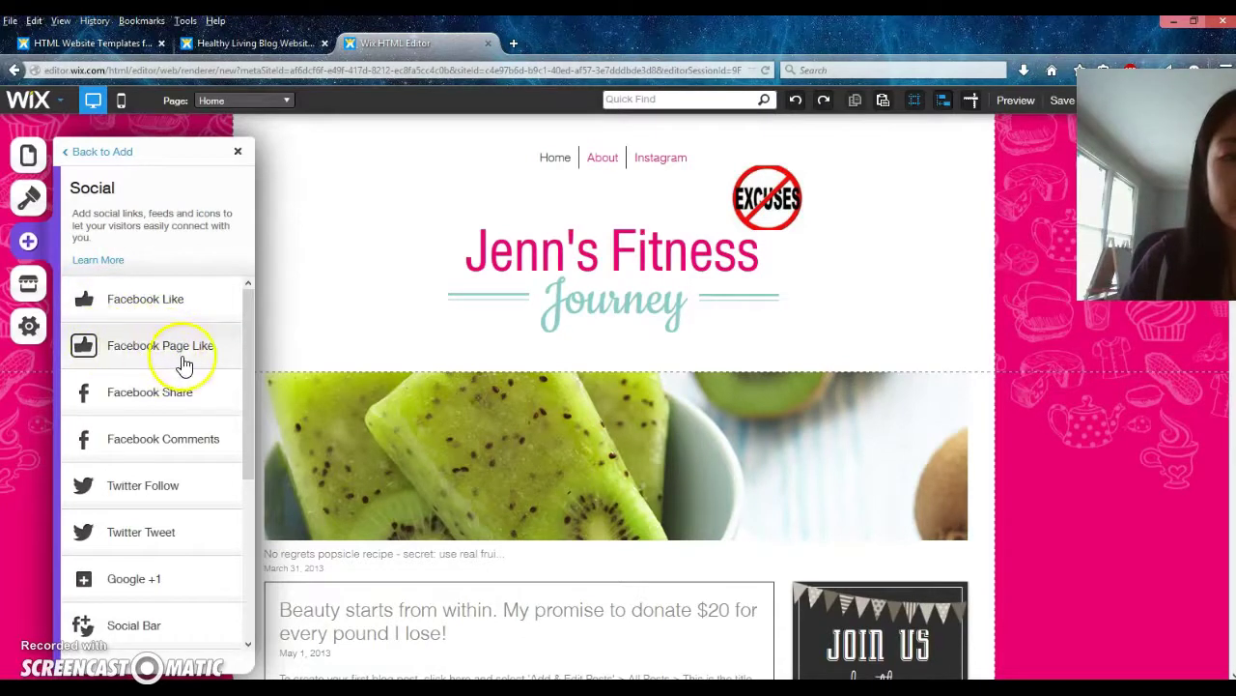
{"action": "left_click_drag", "start_coordinate": [245, 339], "coordinate": [236, 509]}
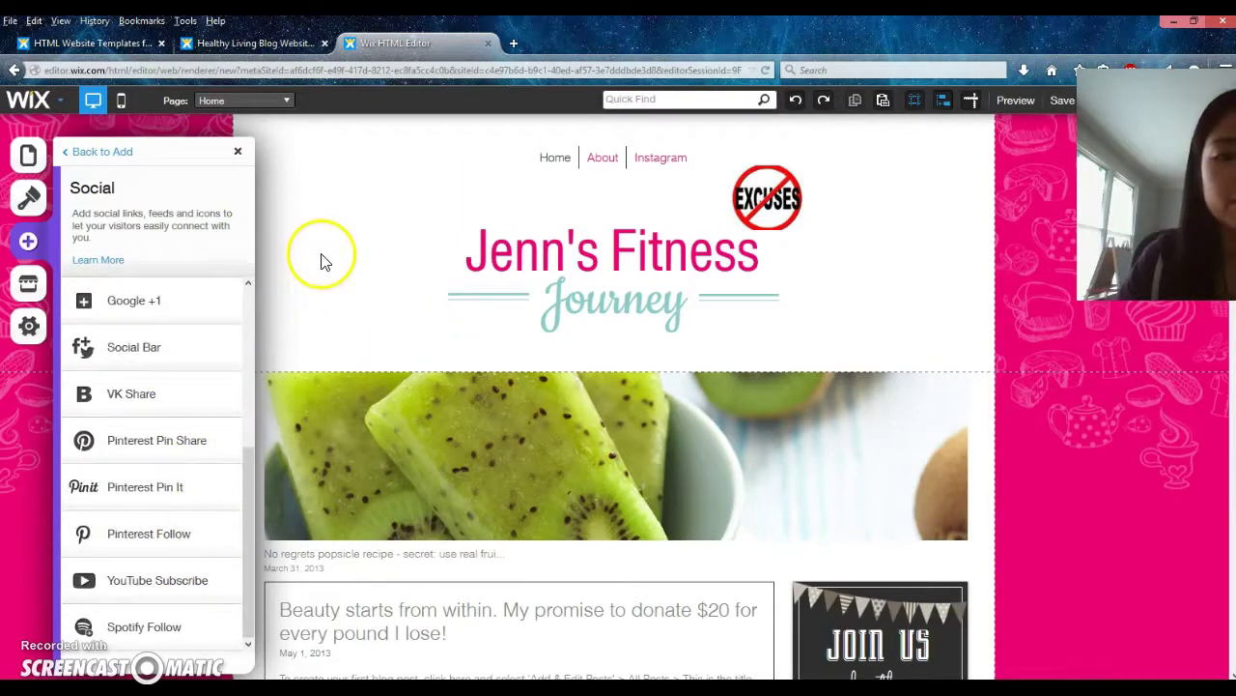
{"action": "left_click", "coordinate": [240, 154]}
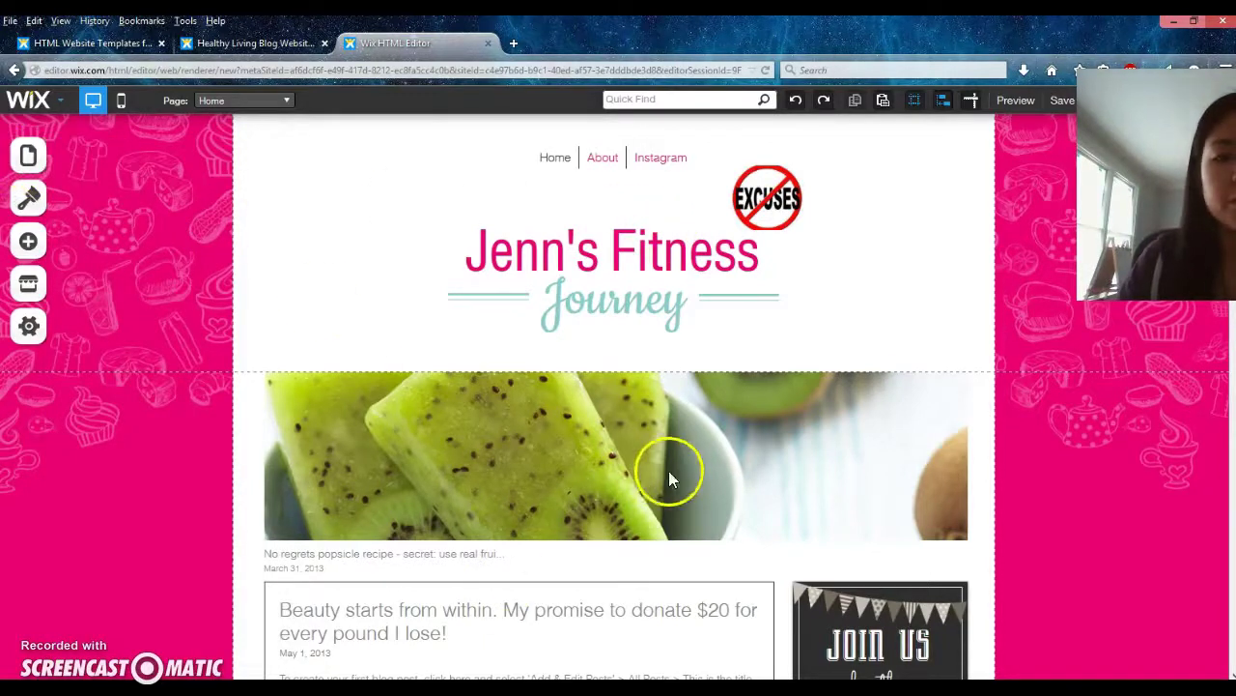
Select the Home page blog feed, choose Add & Edit Blog Posts, and skip naming the site
{"action": "scroll", "coordinate": [669, 471], "scroll_direction": "down", "scroll_amount": 3}
{"action": "left_click", "coordinate": [491, 403]}
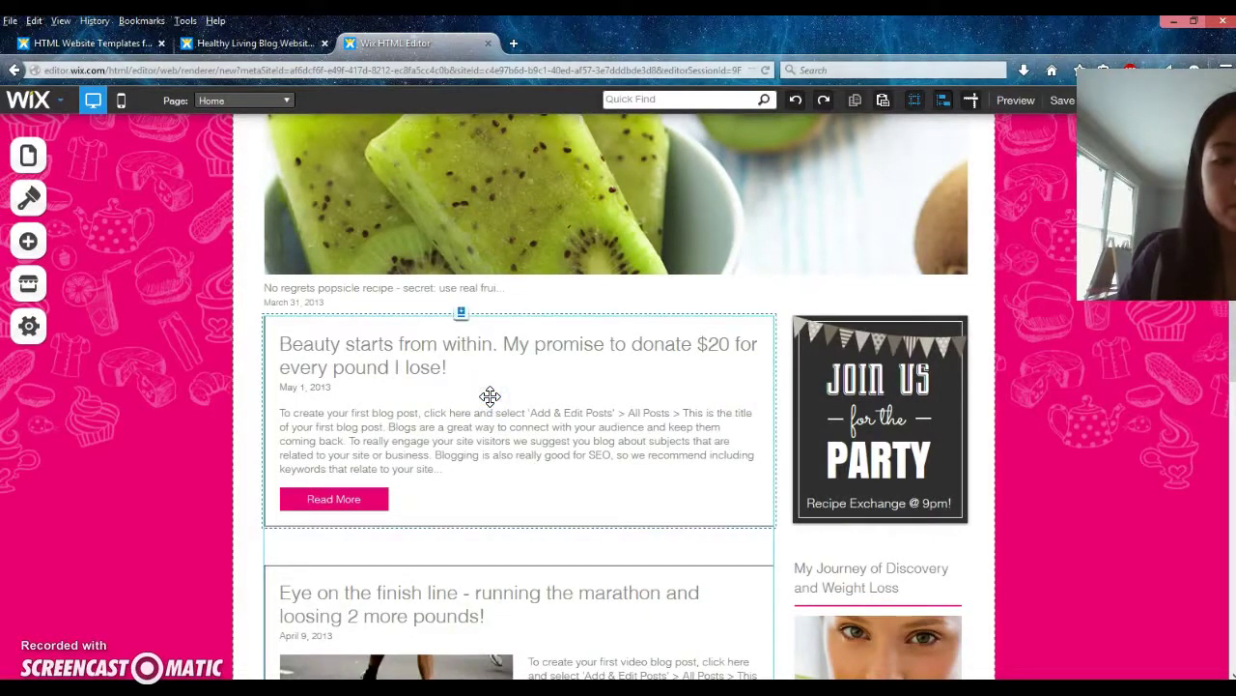
{"action": "left_click", "coordinate": [490, 396]}
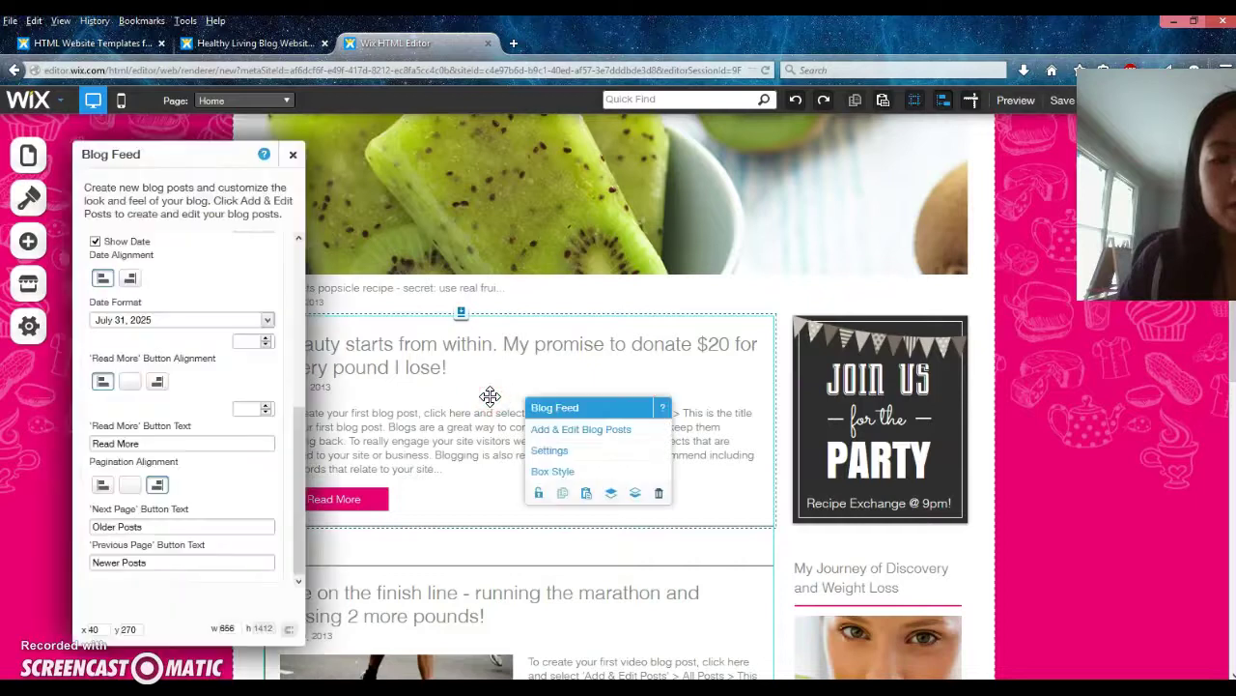
{"action": "left_click", "coordinate": [562, 437]}
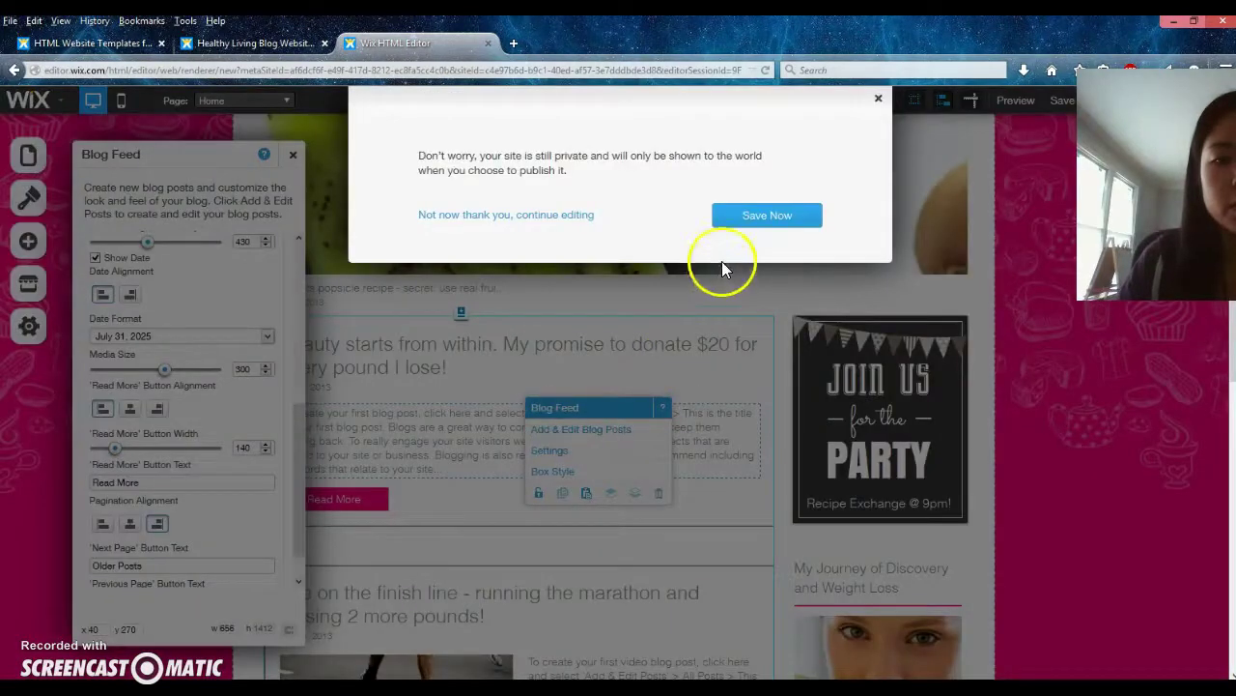
{"action": "left_click", "coordinate": [766, 216]}
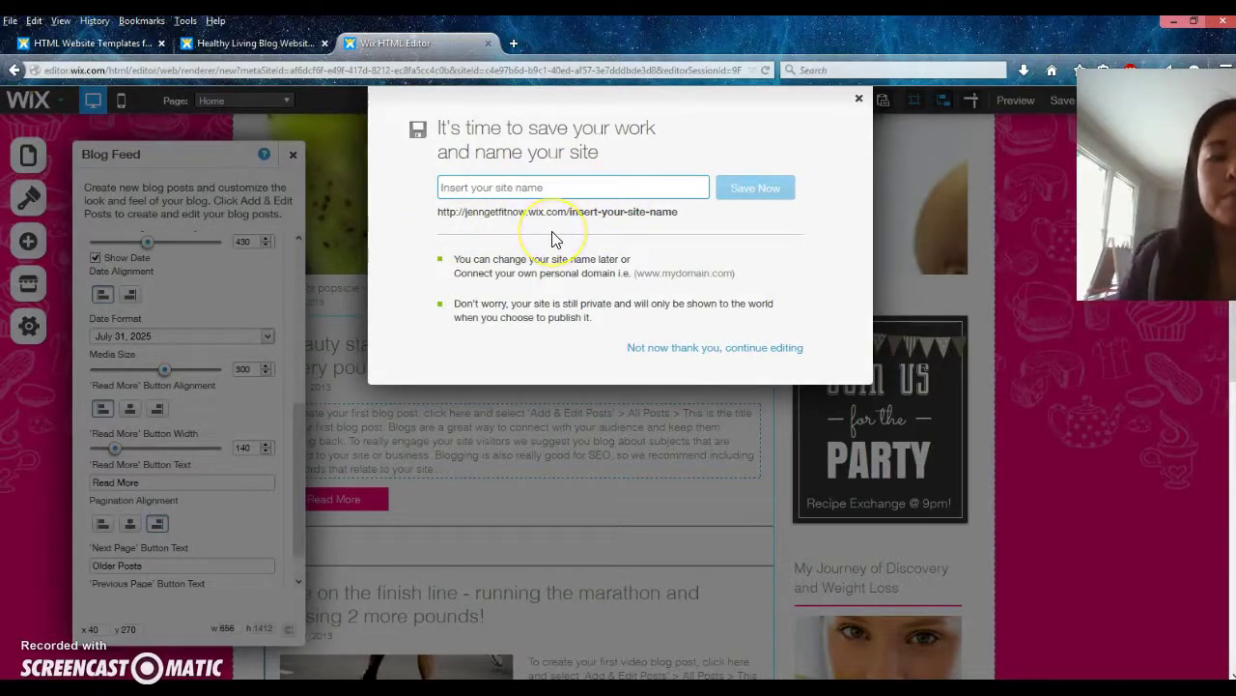
{"action": "left_click", "coordinate": [668, 350]}
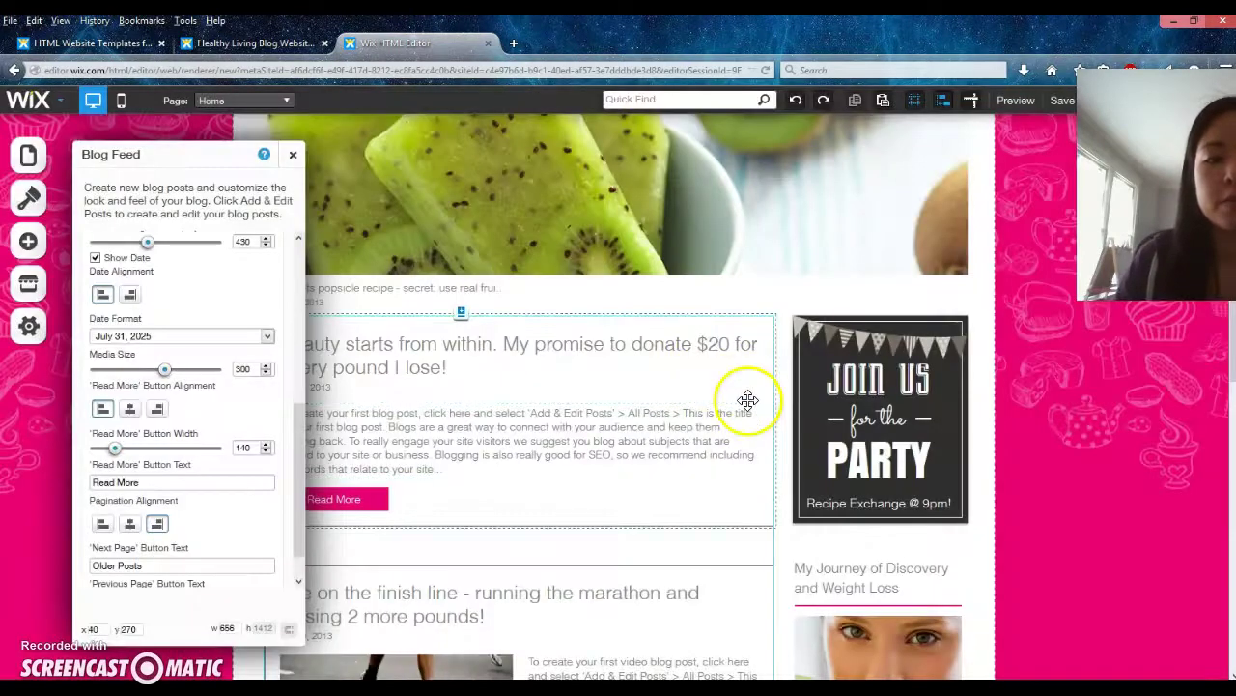
Reopen the blog post manager from the feed and dismiss the save prompt unsaved
{"action": "left_click", "coordinate": [580, 380]}
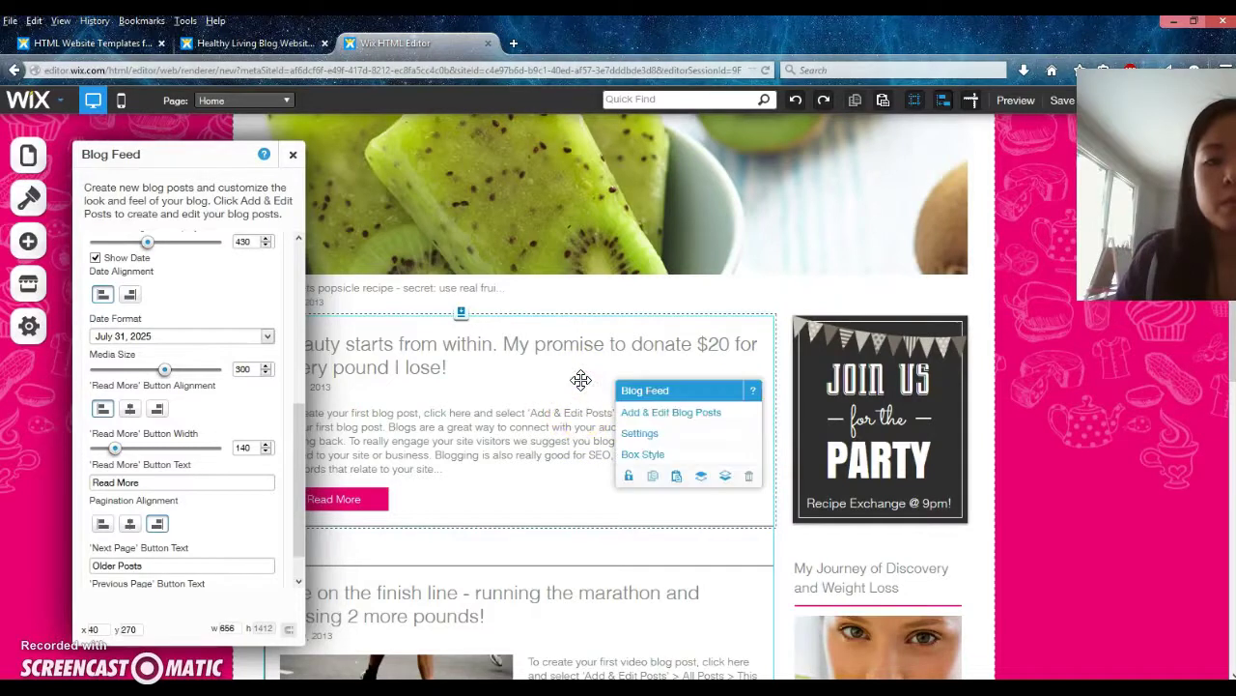
{"action": "left_click", "coordinate": [645, 413]}
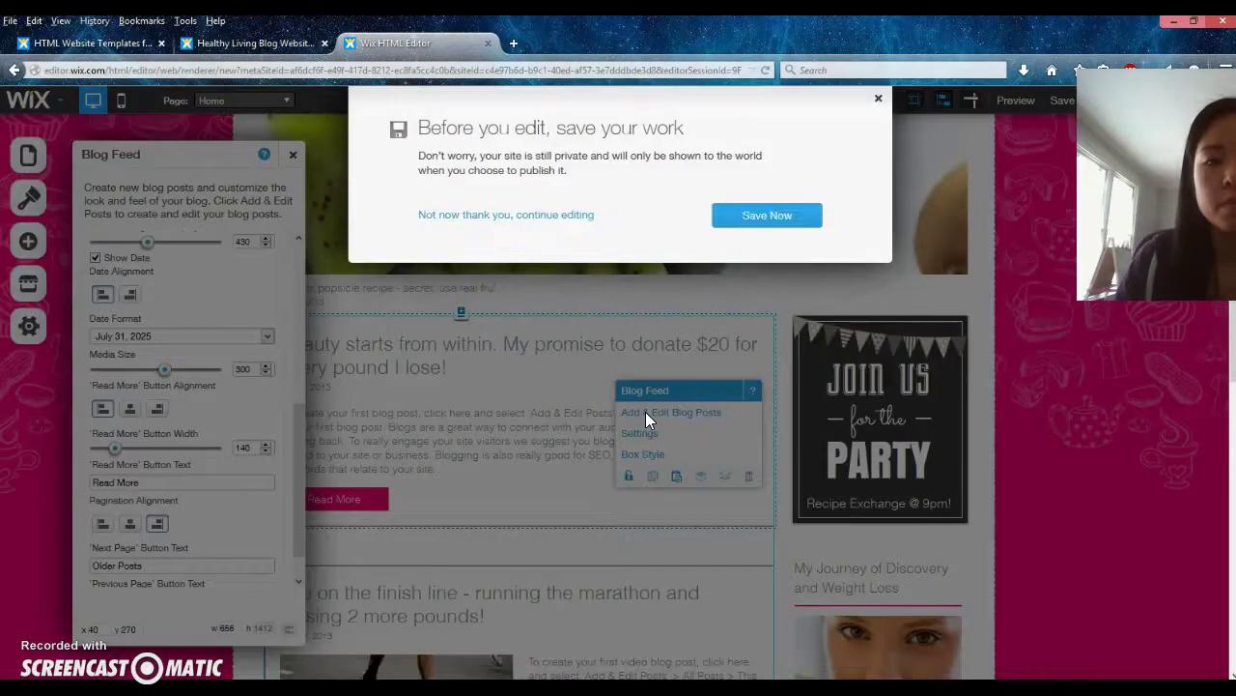
{"action": "left_click", "coordinate": [498, 216]}
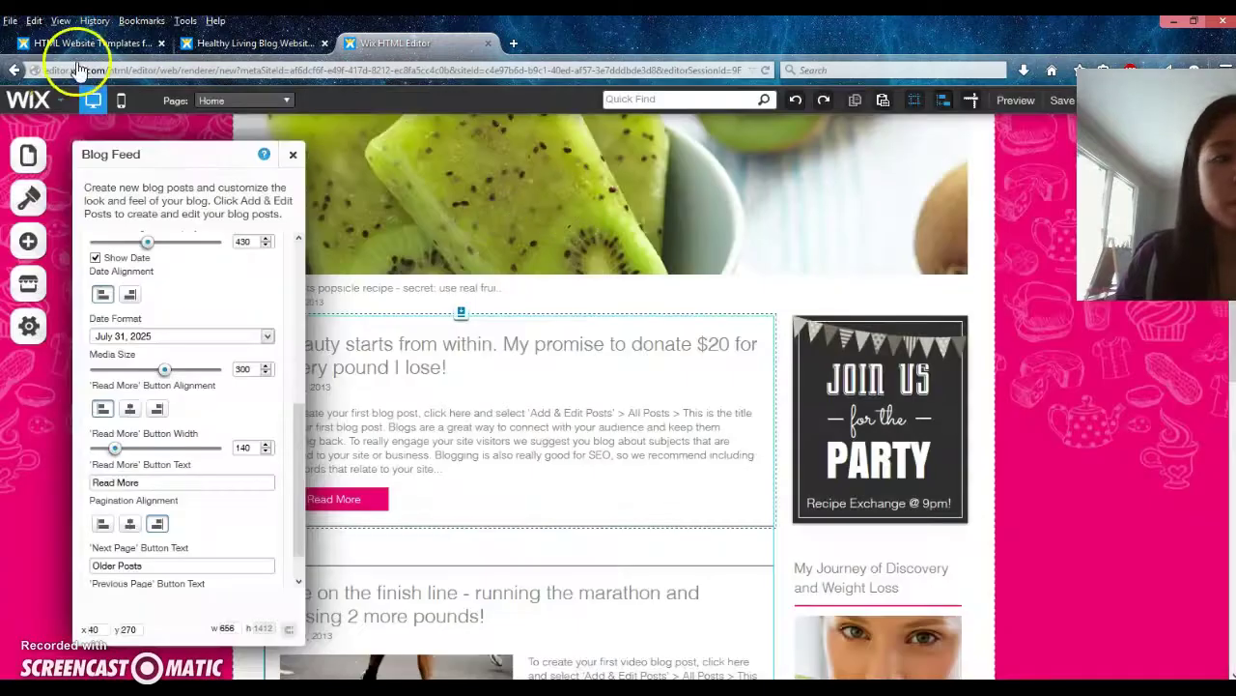
Go to My Sites on Wix.com to open the Get Fit Now with Jenn site
{"action": "left_click", "coordinate": [103, 44]}
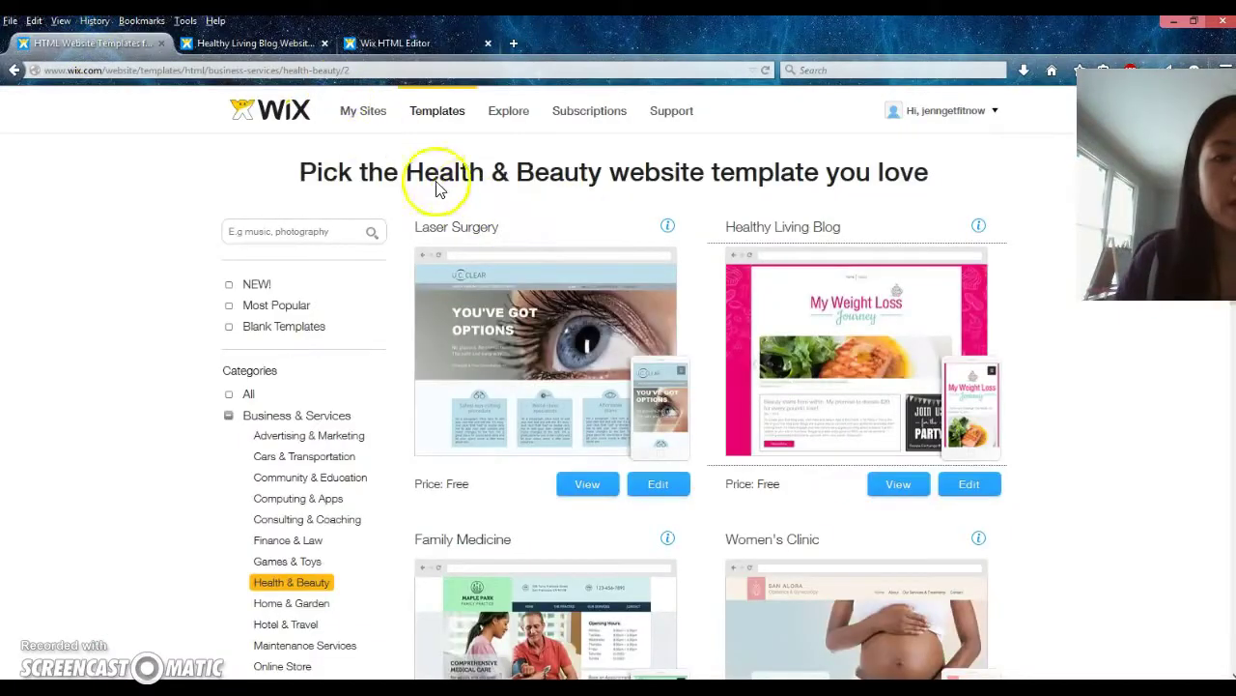
{"action": "left_click", "coordinate": [367, 120]}
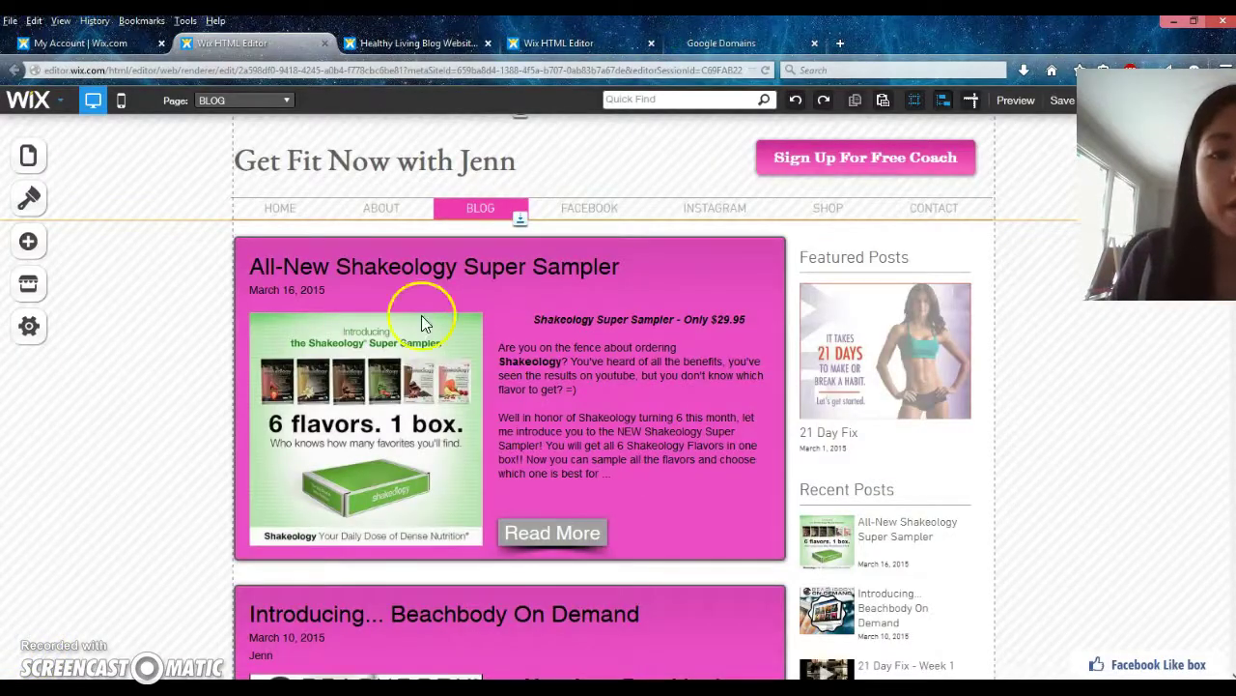
Open Add & Edit Blog Posts from the BLOG page feed to list the five published posts
{"action": "left_click", "coordinate": [612, 285]}
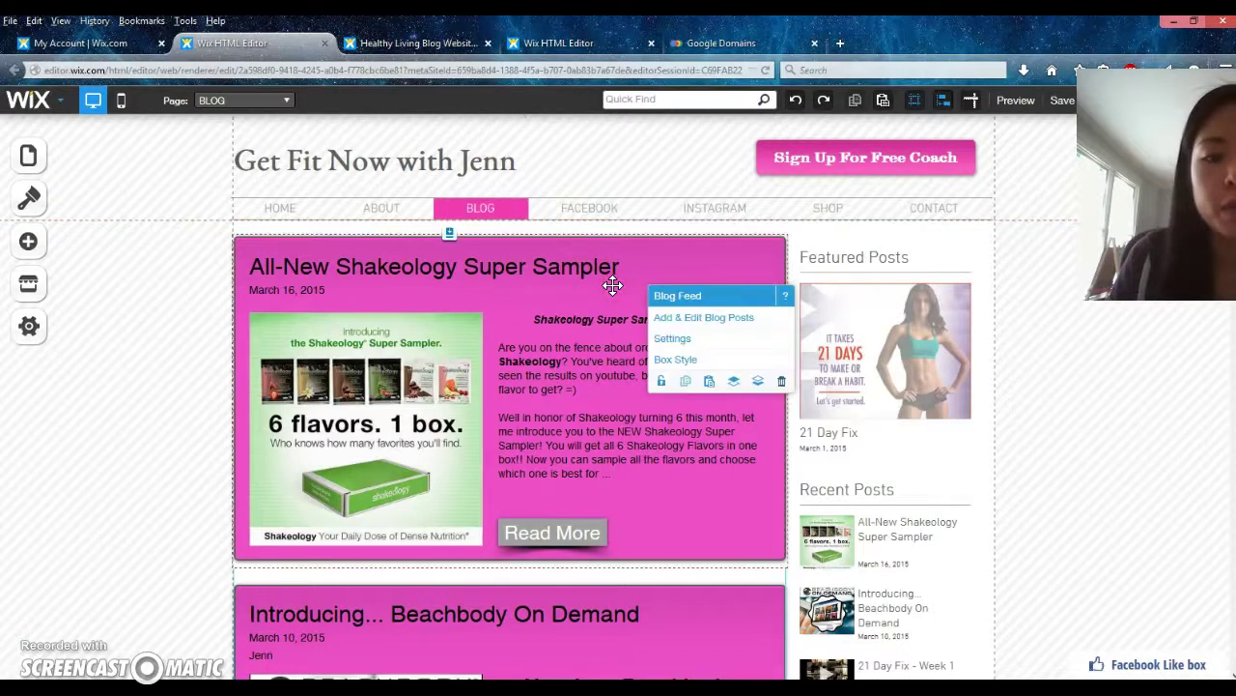
{"action": "left_click", "coordinate": [700, 323]}
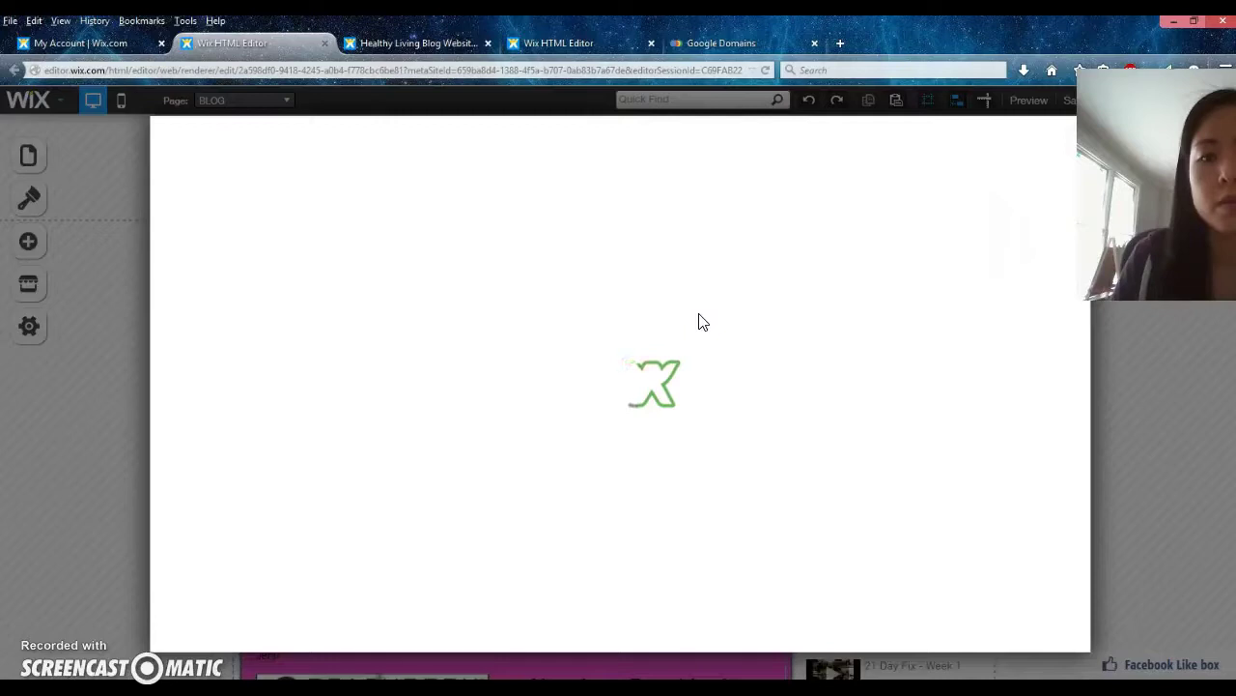
{"action": "left_click", "coordinate": [918, 354]}
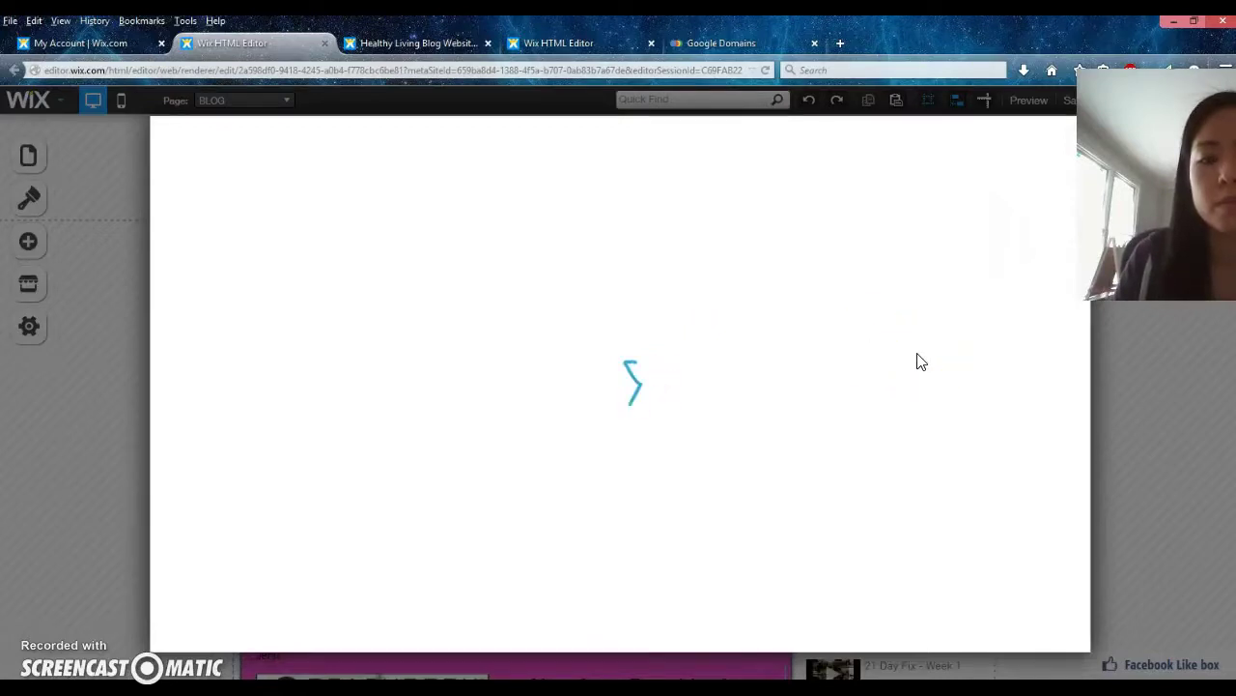
{"action": "left_click", "coordinate": [920, 361]}
{"action": "left_click", "coordinate": [787, 493]}
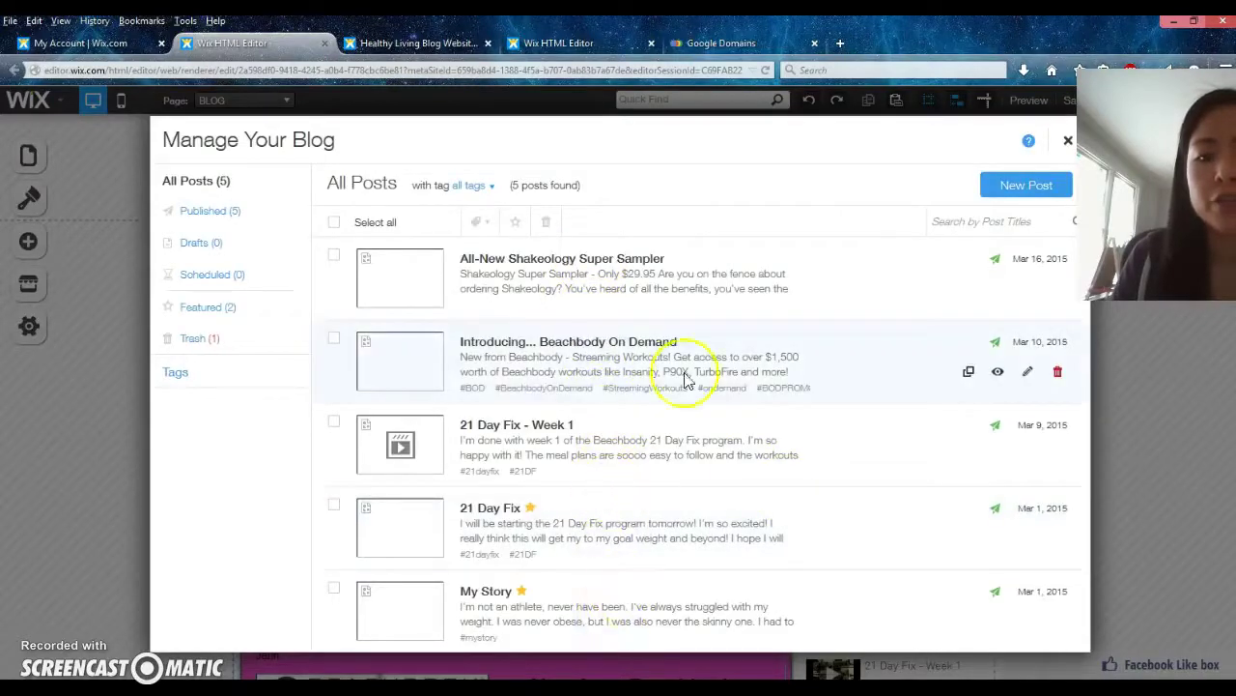
{"action": "left_click", "coordinate": [987, 190]}
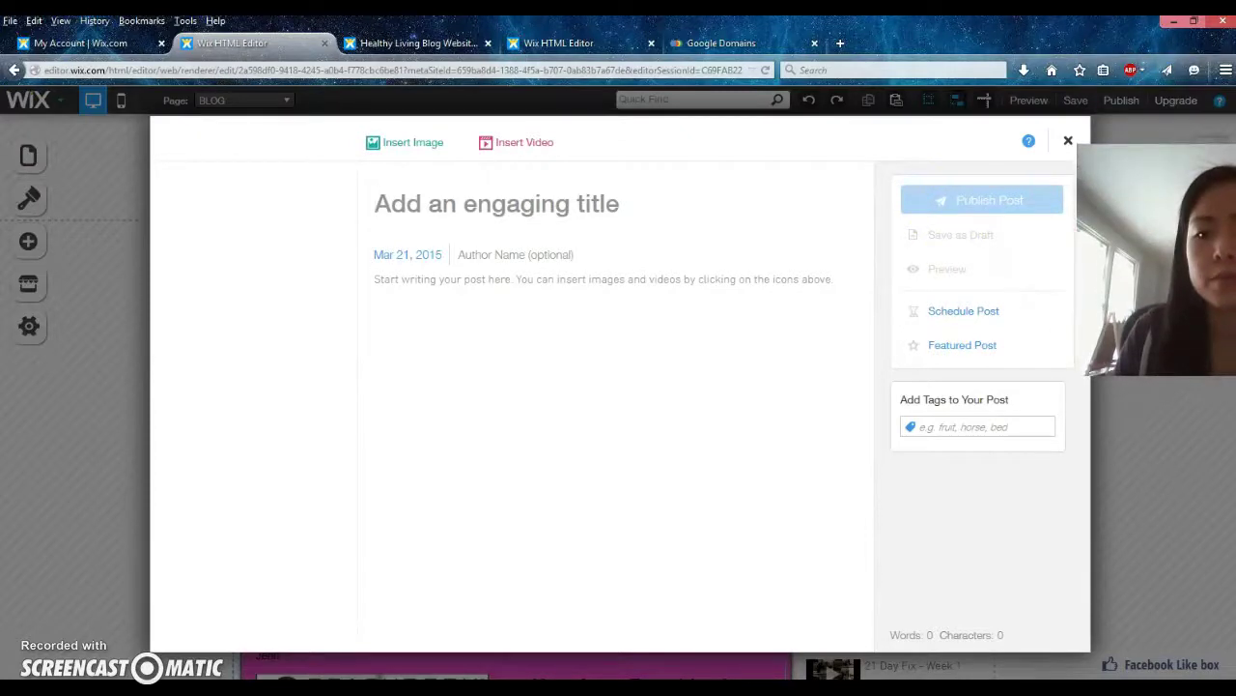
{"action": "left_click", "coordinate": [1069, 145]}
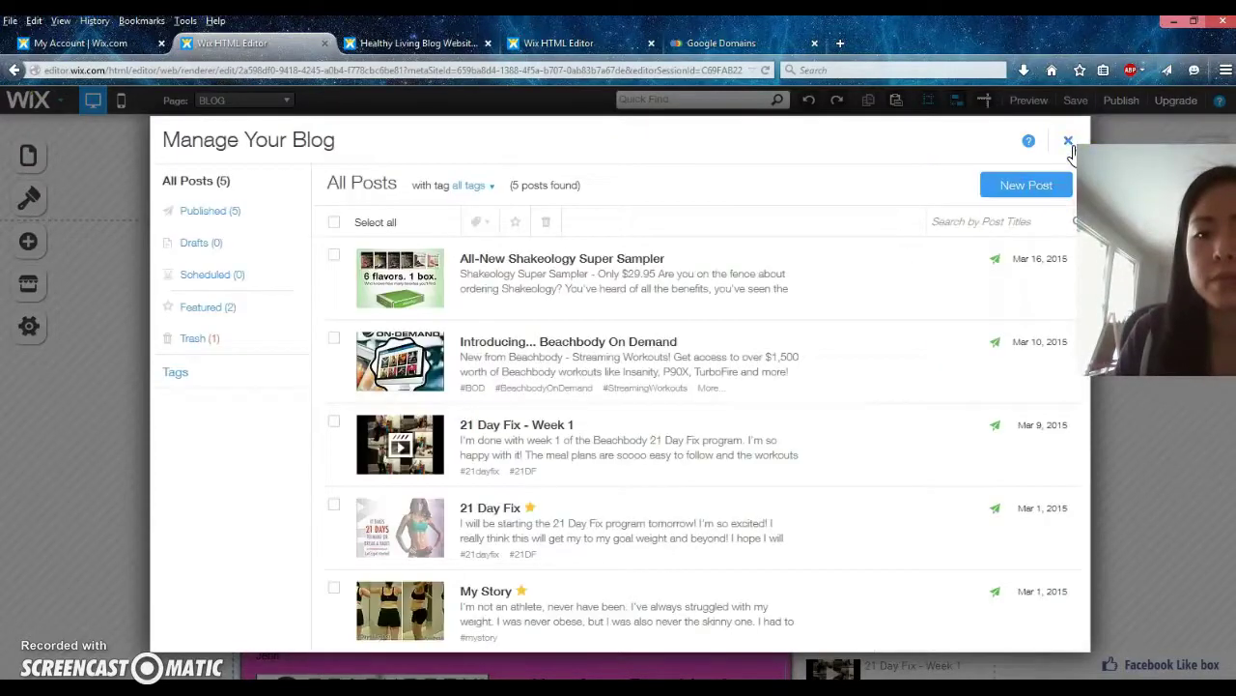
{"action": "left_click", "coordinate": [1070, 142]}
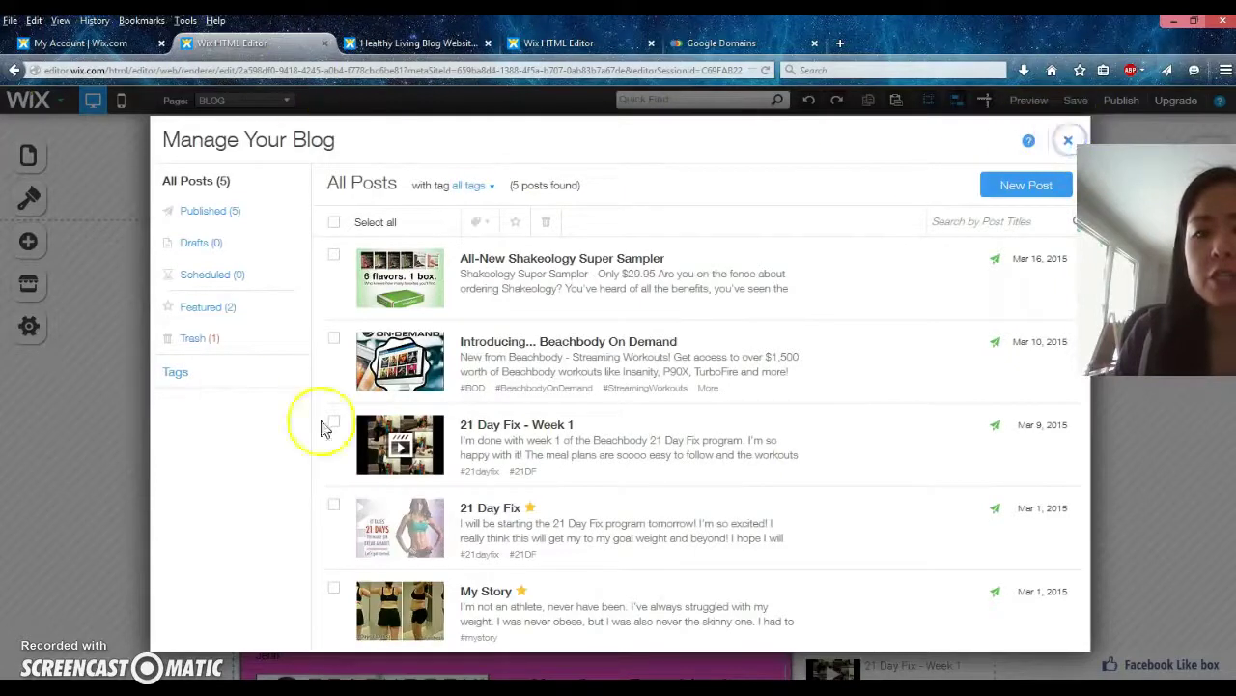
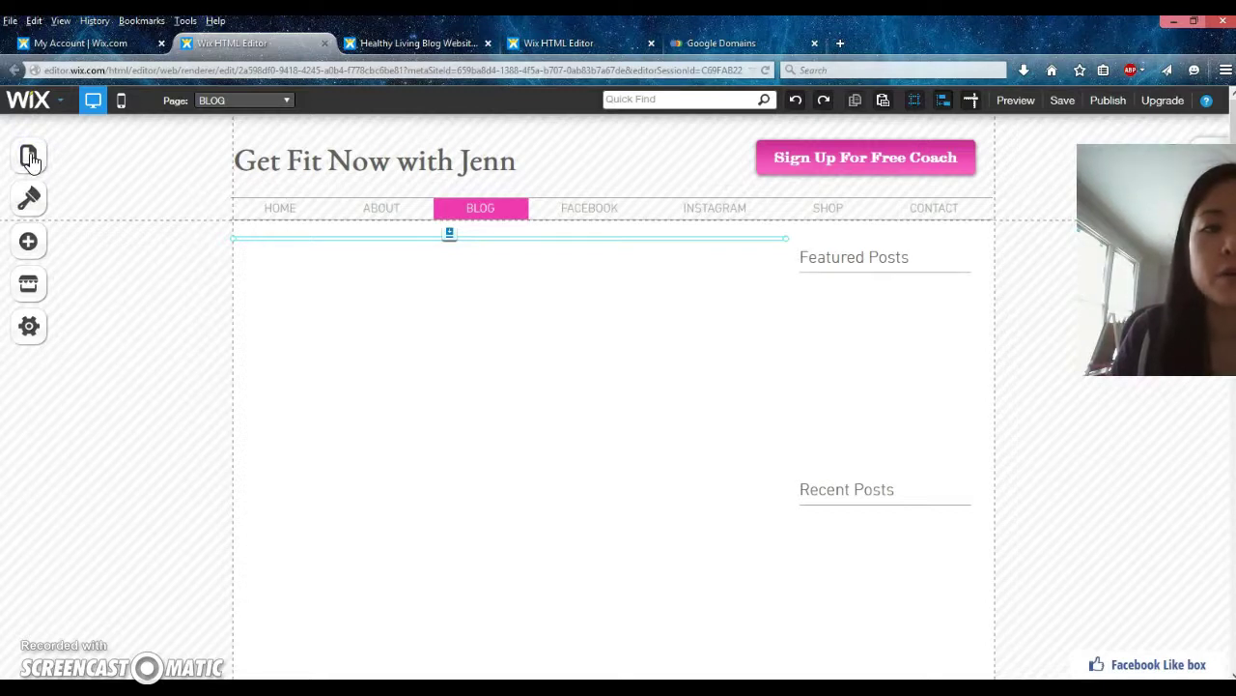
Switch the editor to the BLOG page from the top-bar Page dropdown
{"action": "left_click", "coordinate": [29, 157]}
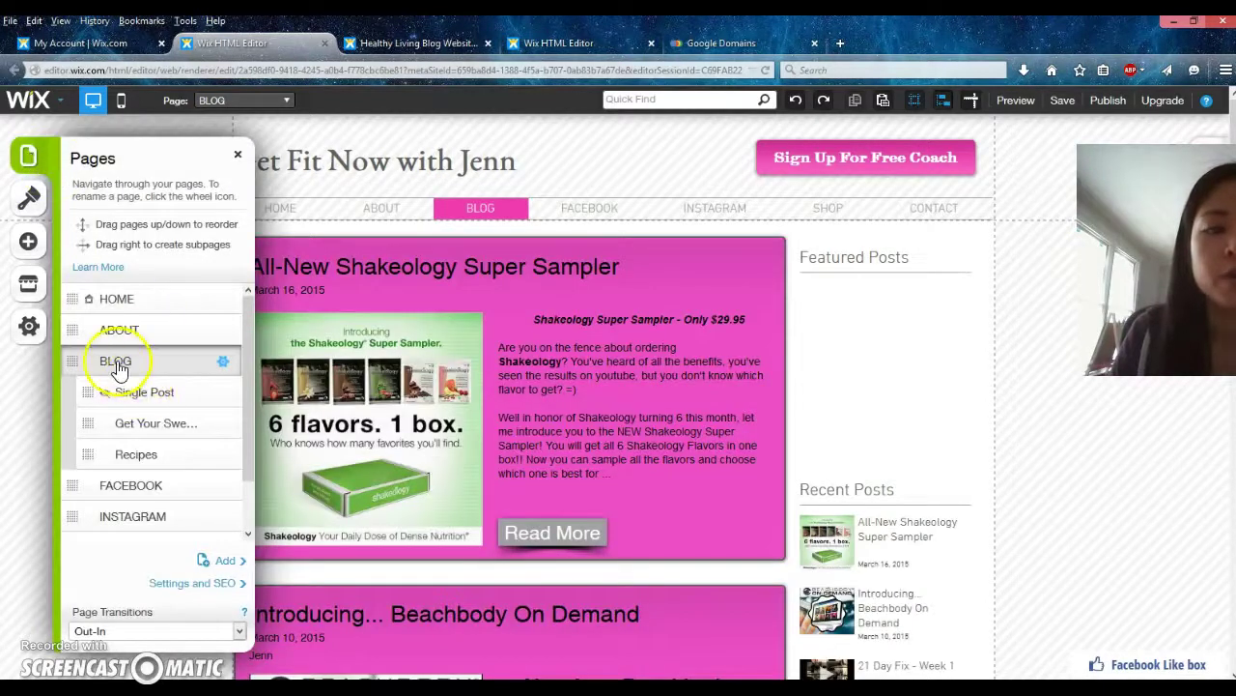
Select HOME in the Pages panel to edit it, then close the panel
{"action": "mouse_move", "coordinate": [153, 429]}
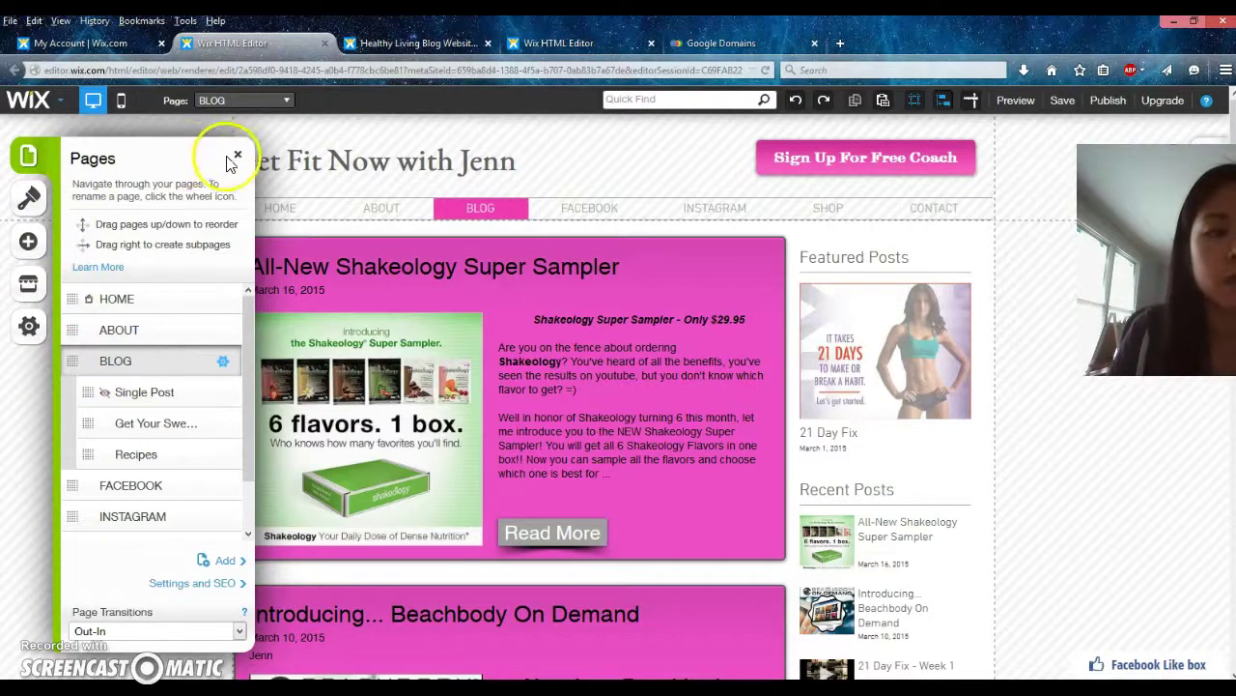
{"action": "left_click", "coordinate": [107, 299]}
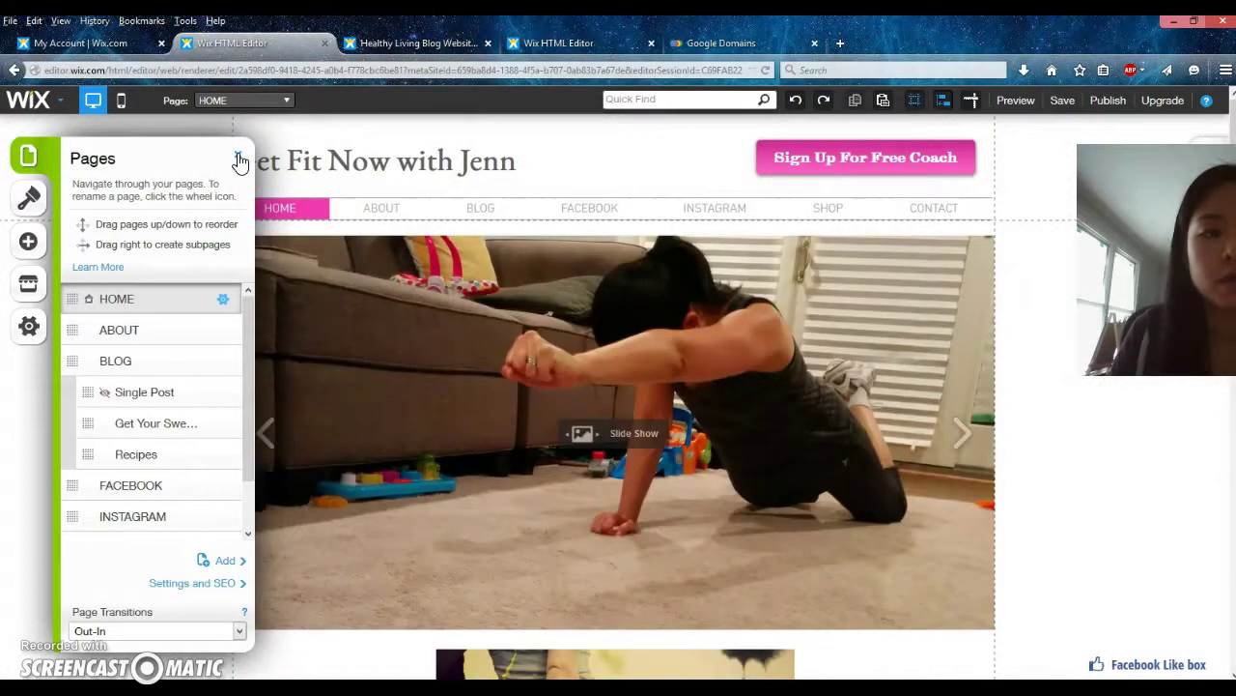
{"action": "left_click", "coordinate": [239, 158]}
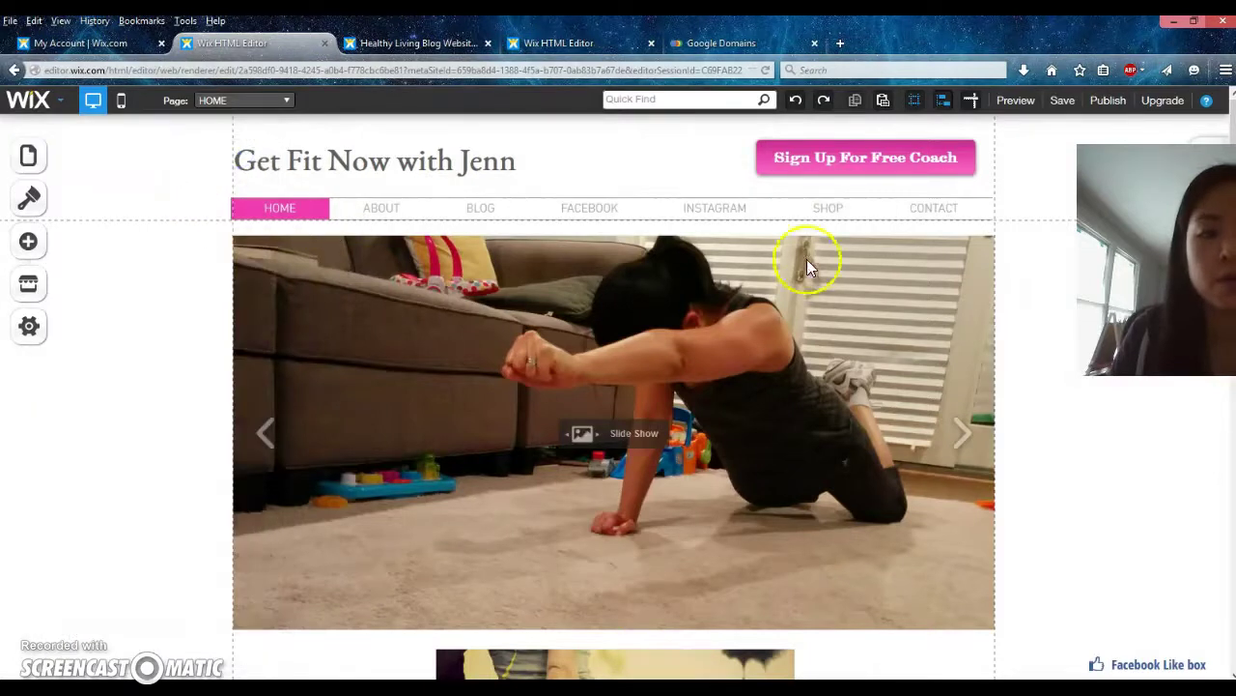
Review the home page tiles, return to the quote banner, and open the Add elements list
{"action": "scroll", "coordinate": [501, 237], "scroll_direction": "down", "scroll_amount": 5}
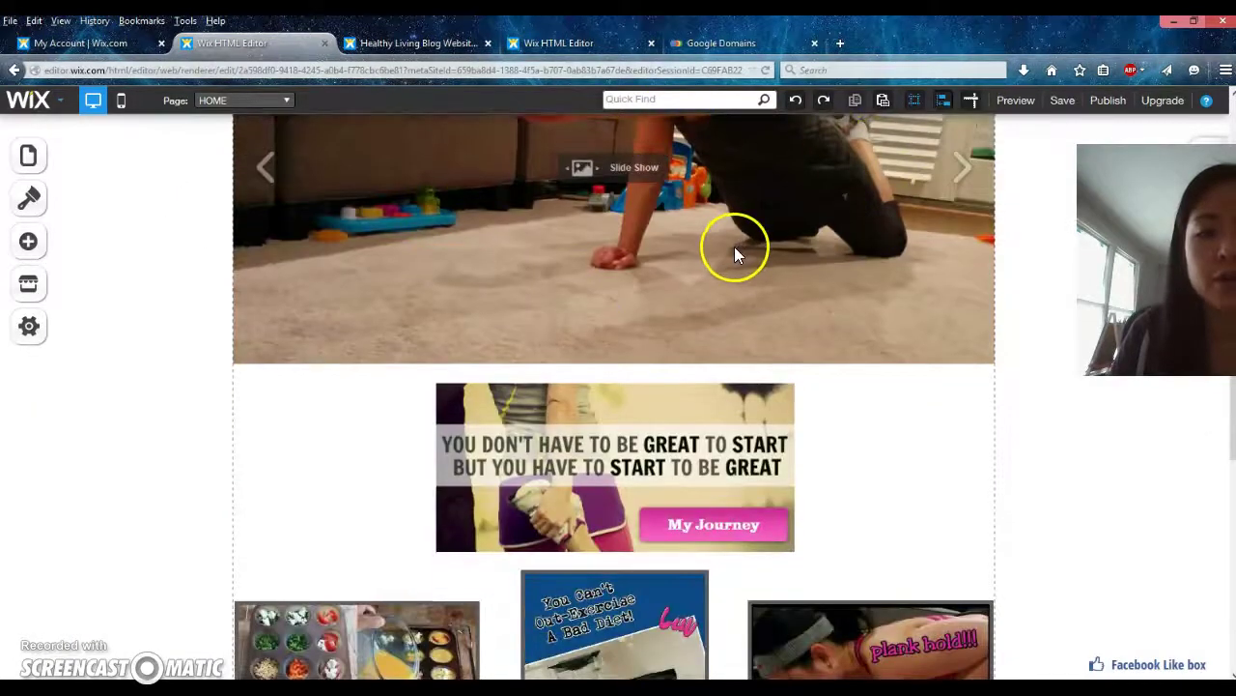
{"action": "scroll", "coordinate": [926, 493], "scroll_direction": "down", "scroll_amount": 4}
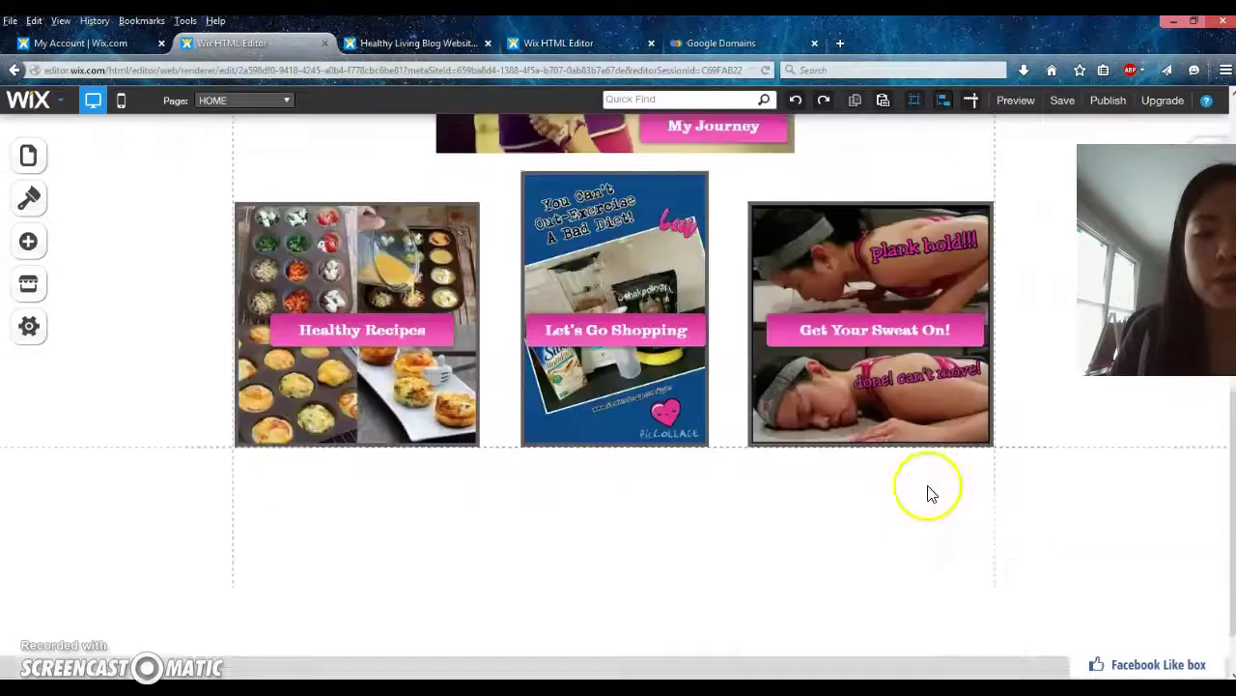
{"action": "scroll", "coordinate": [923, 483], "scroll_direction": "up", "scroll_amount": 2}
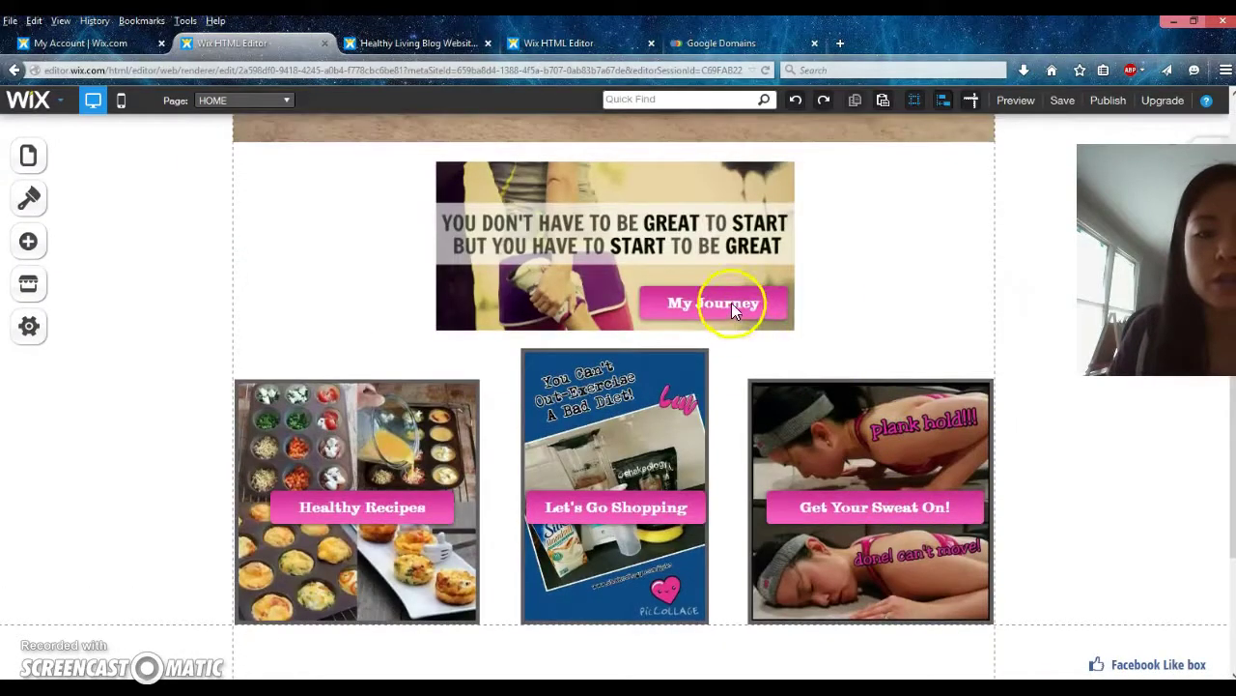
{"action": "left_click", "coordinate": [30, 253]}
{"action": "left_click", "coordinate": [32, 257]}
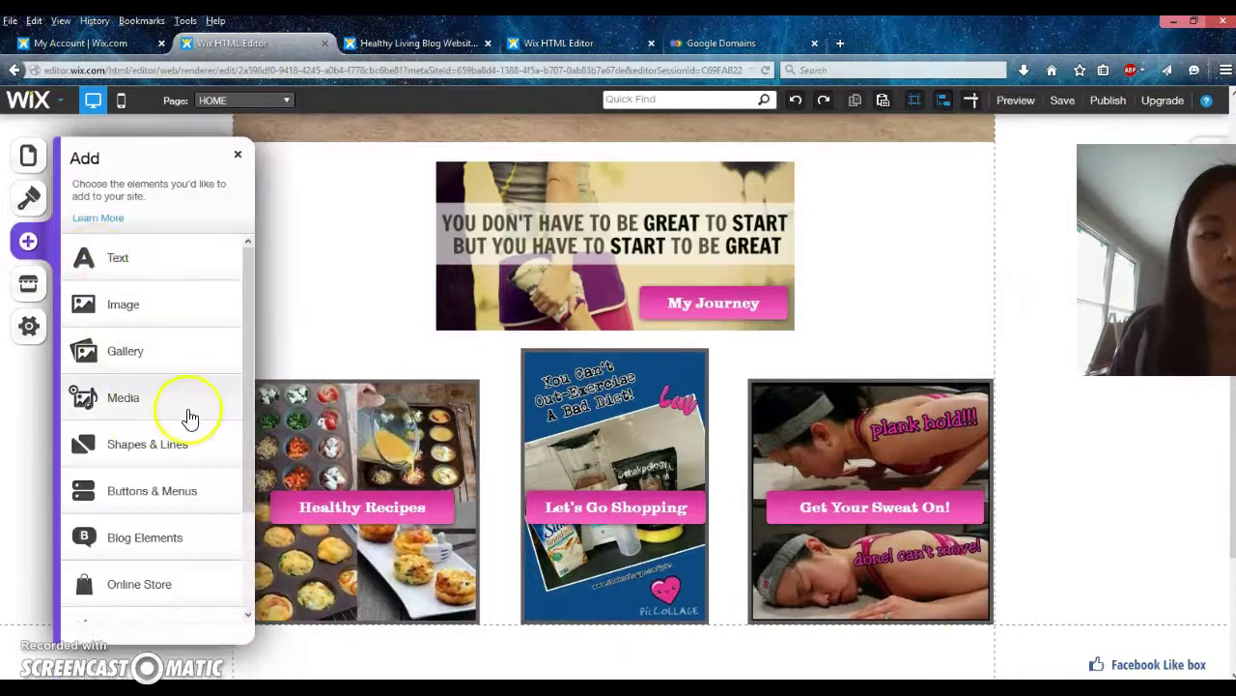
Add a plain button from Buttons & Menus and place it left of the quote banner
{"action": "left_click", "coordinate": [162, 488]}
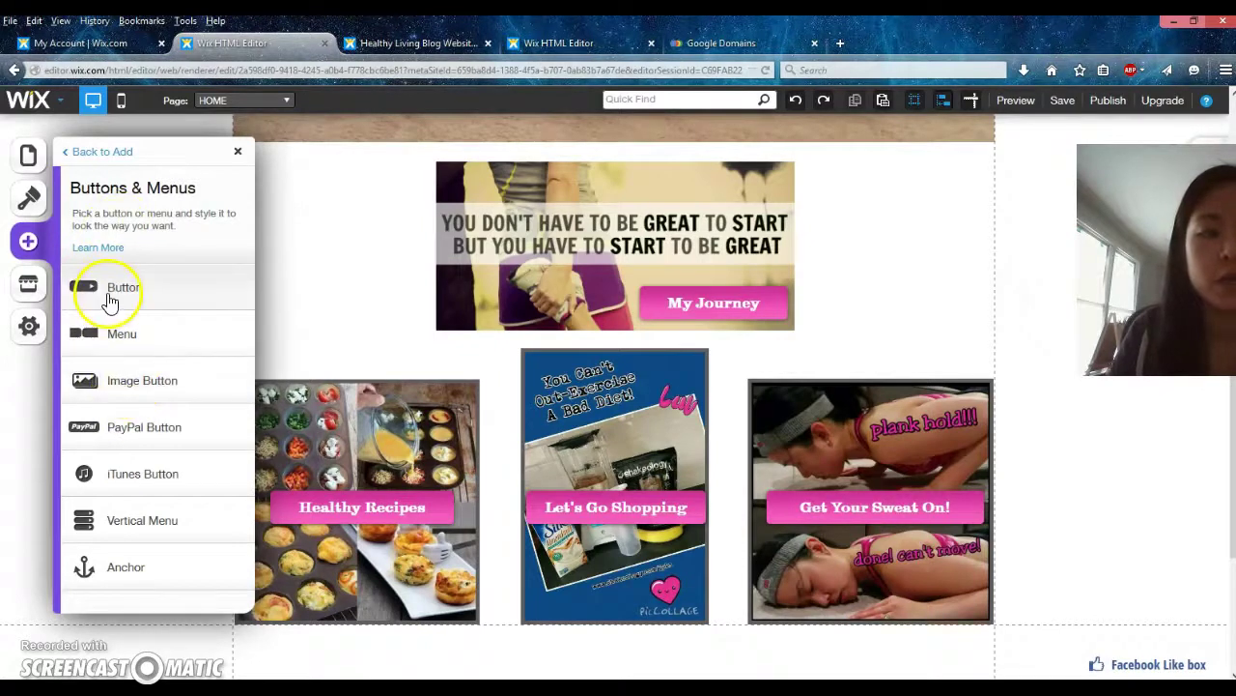
{"action": "left_click", "coordinate": [111, 297]}
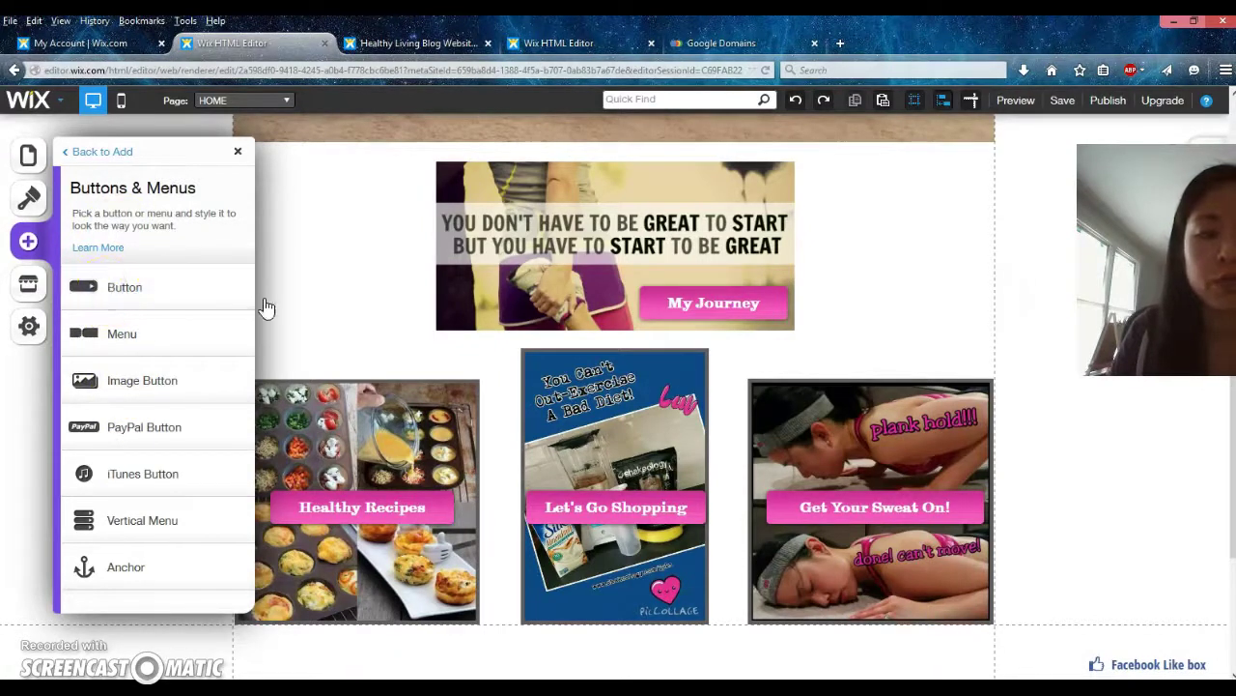
{"action": "left_click", "coordinate": [614, 383]}
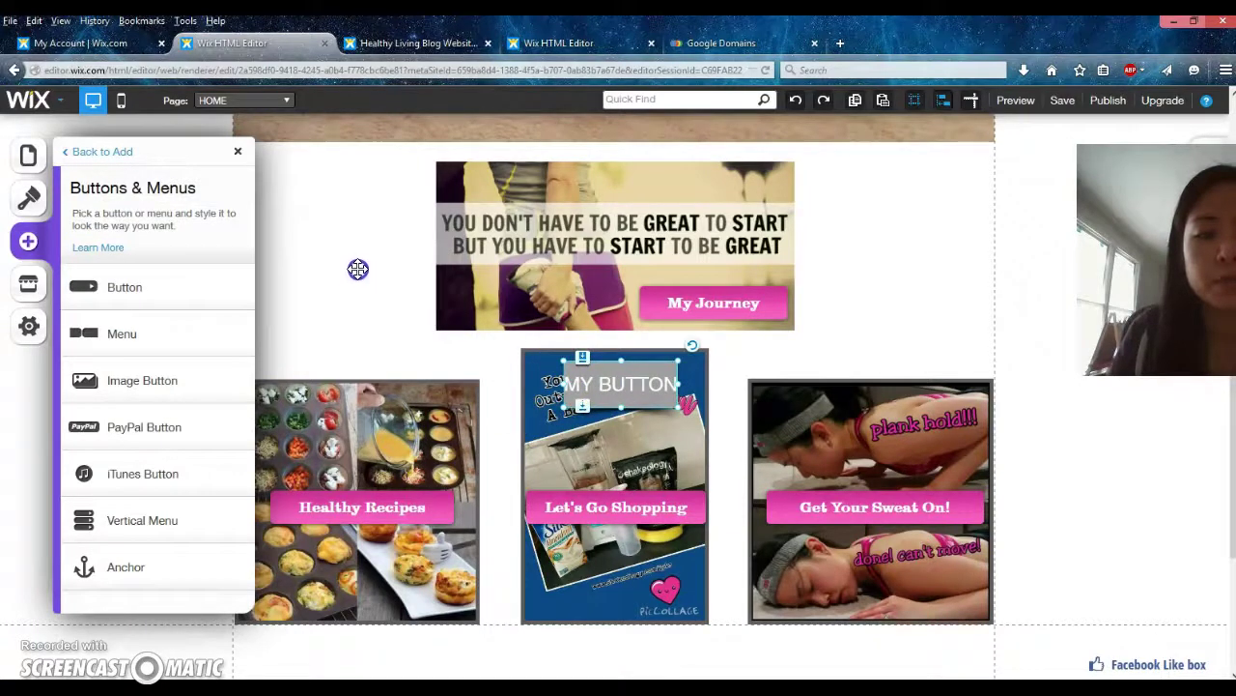
{"action": "left_click_drag", "start_coordinate": [585, 382], "coordinate": [332, 272]}
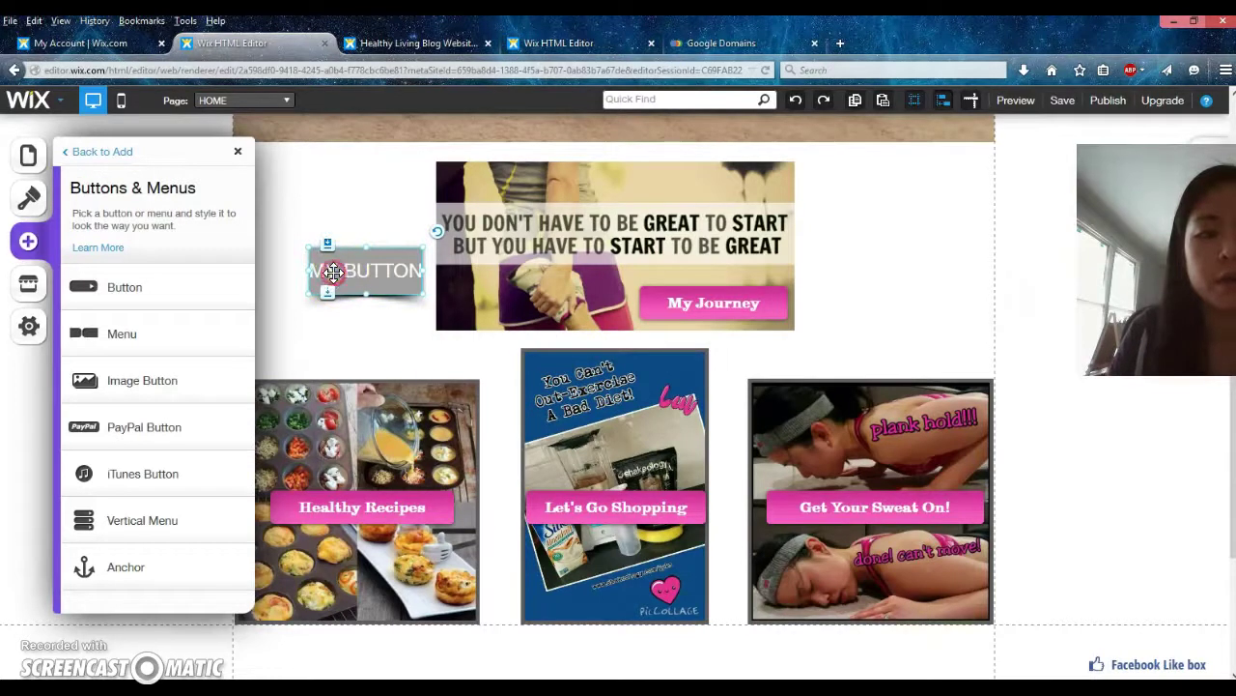
Open the new MY BUTTON's Button Settings and begin setting its link
{"action": "double_click", "coordinate": [333, 272]}
{"action": "left_click", "coordinate": [178, 260]}
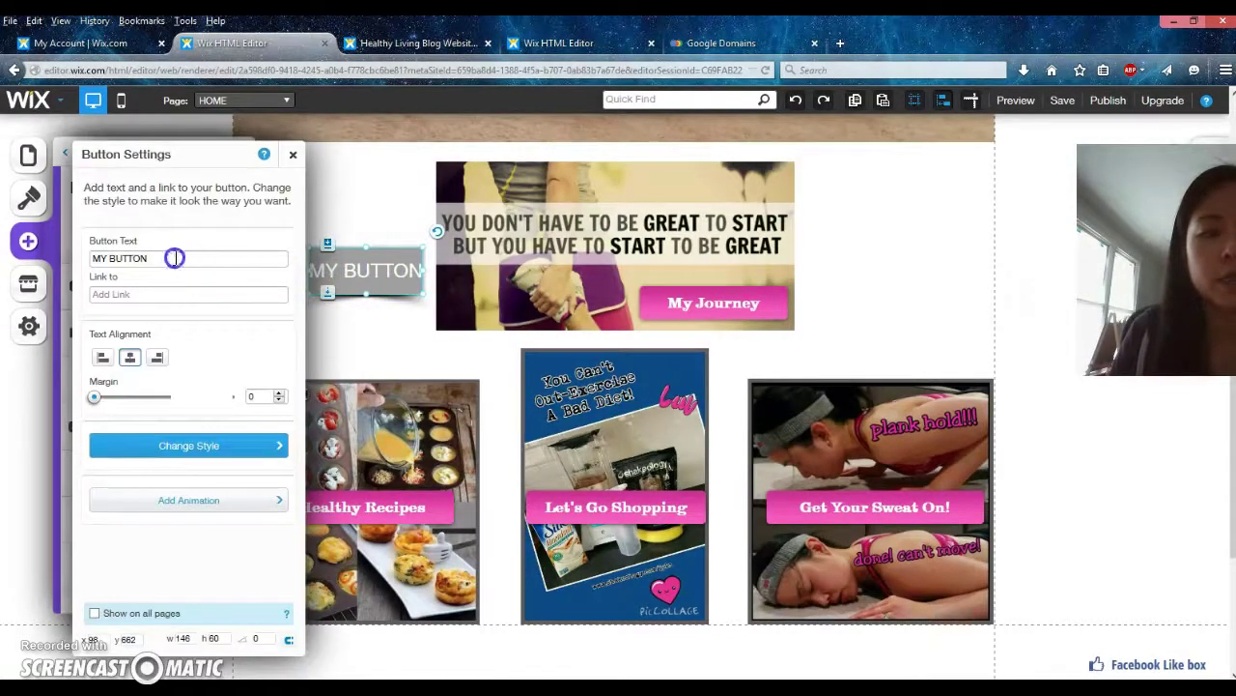
{"action": "left_click_drag", "start_coordinate": [171, 256], "coordinate": [96, 253]}
{"action": "left_click", "coordinate": [242, 268]}
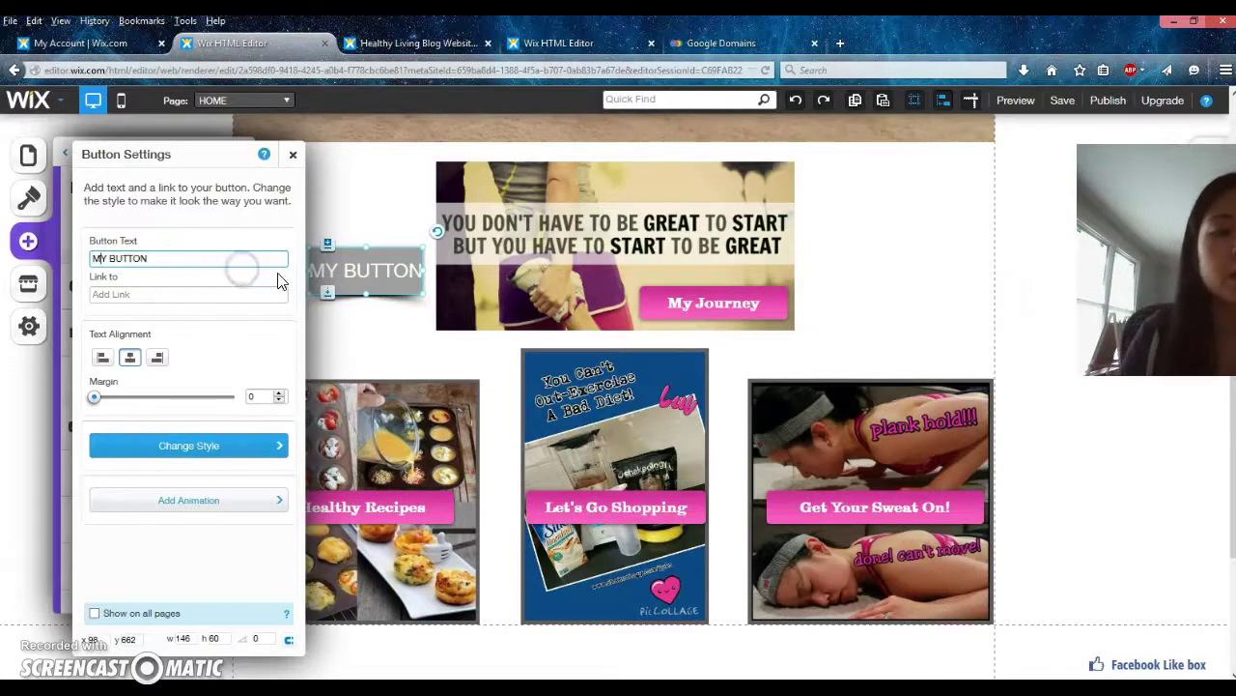
{"action": "left_click", "coordinate": [131, 293]}
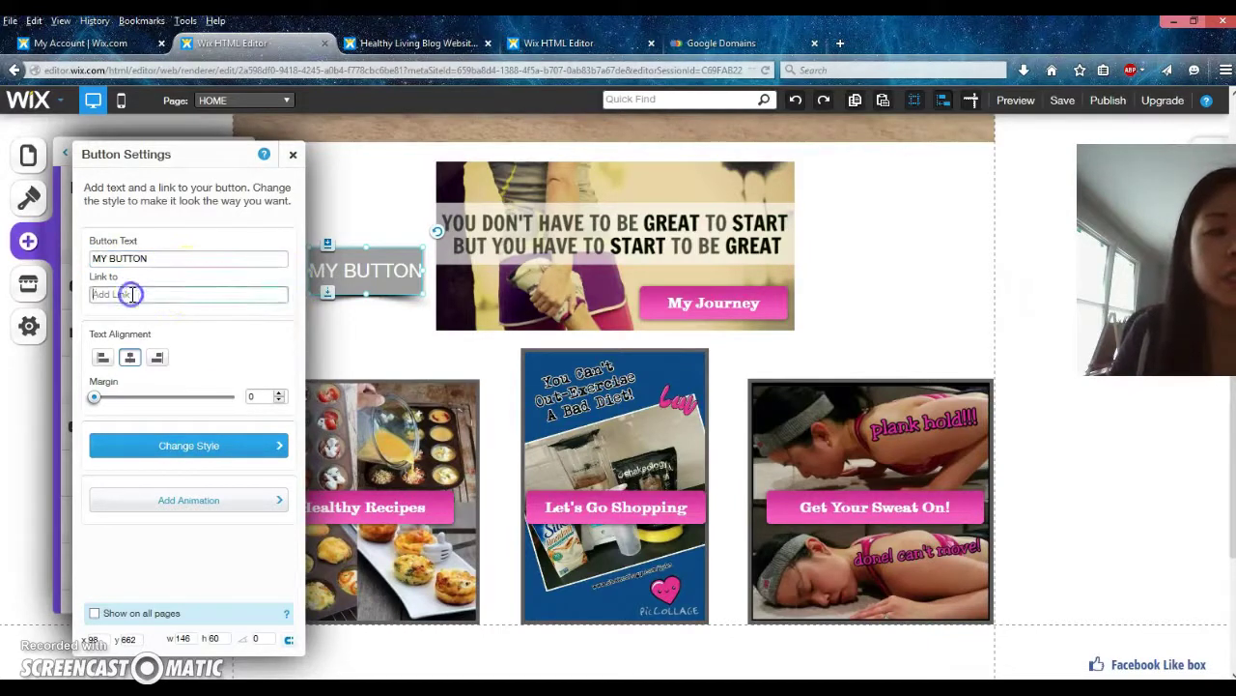